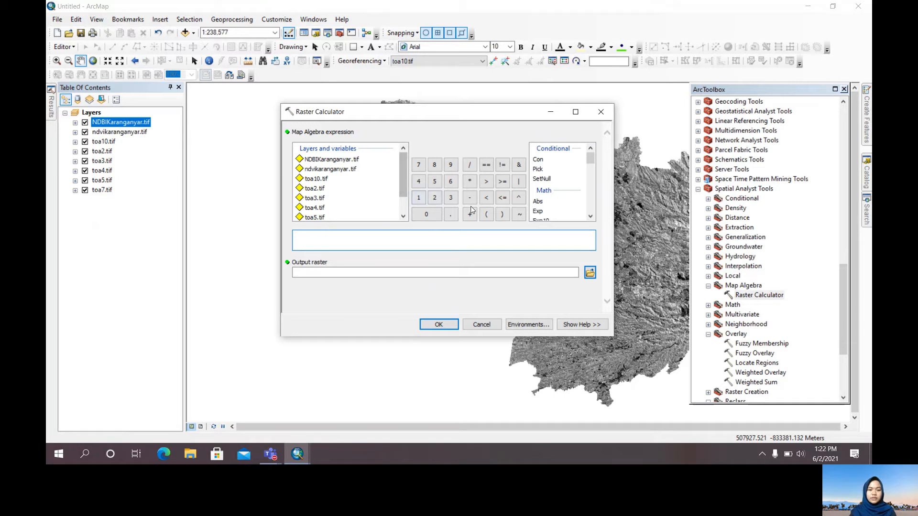
Build the Raster Calculator expression ("toa5.tif" - "toa7.tif") / ("toa5.tif" + "toa7.tif")
left_click(487, 216)
scroll(321, 206, "down", 1)
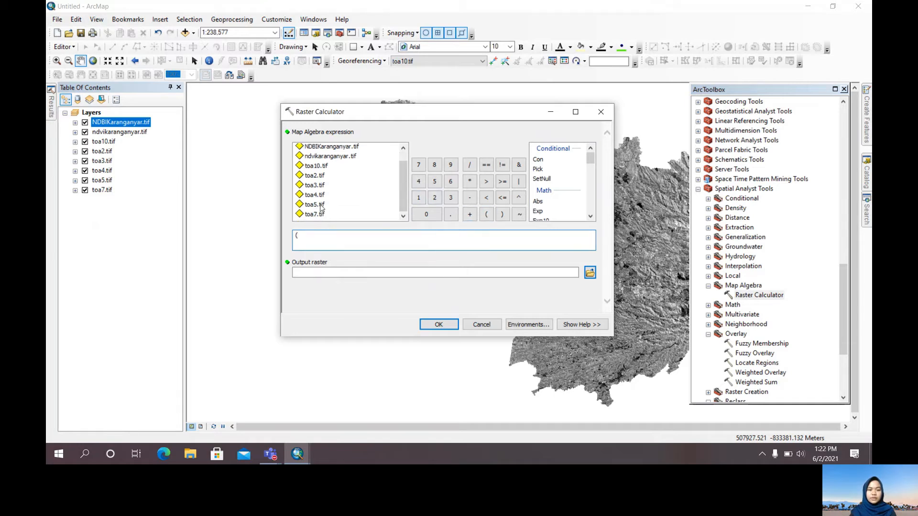
double_click(319, 205)
left_click(470, 197)
double_click(316, 215)
left_click(501, 214)
left_click(469, 165)
left_click(486, 214)
double_click(314, 206)
left_click(469, 214)
double_click(314, 214)
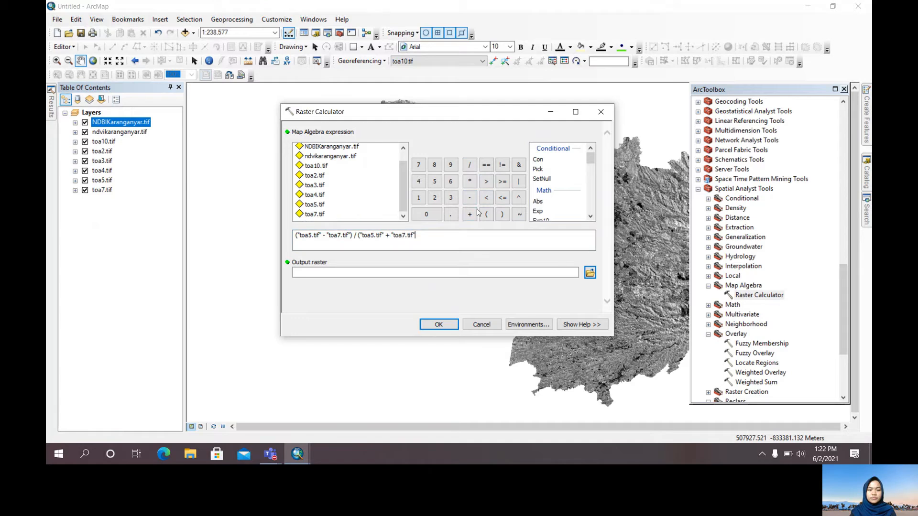
left_click(502, 214)
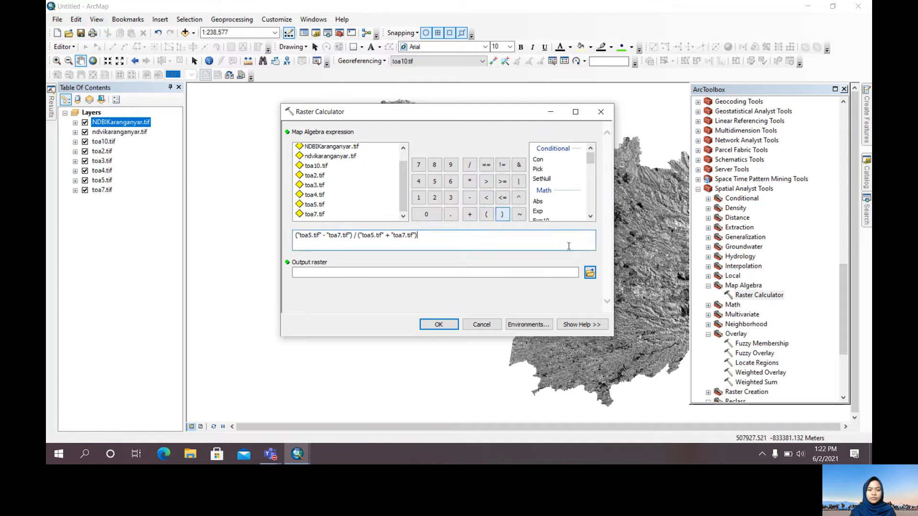
Set the output raster to ndwi1.tif in the Output folder and run the calculation
left_click(592, 275)
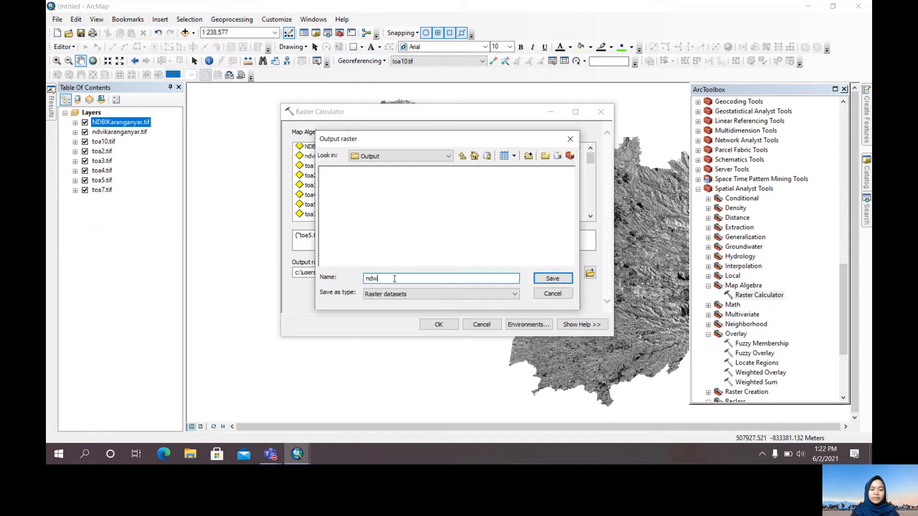
type("ndwi1.ti")
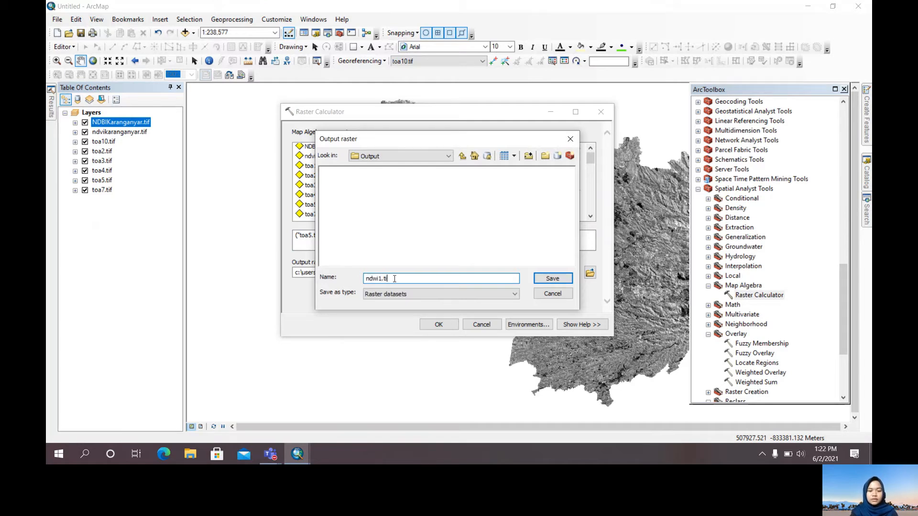
type("f")
key("Return")
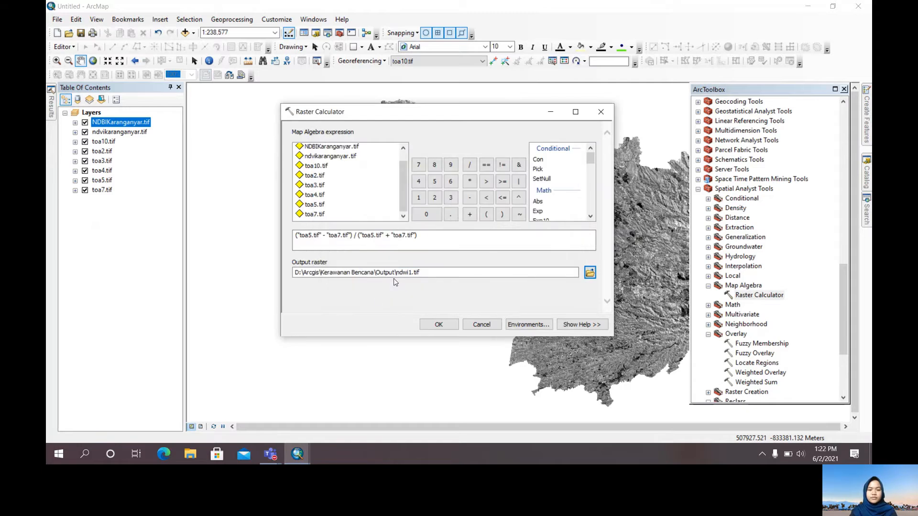
left_click(441, 327)
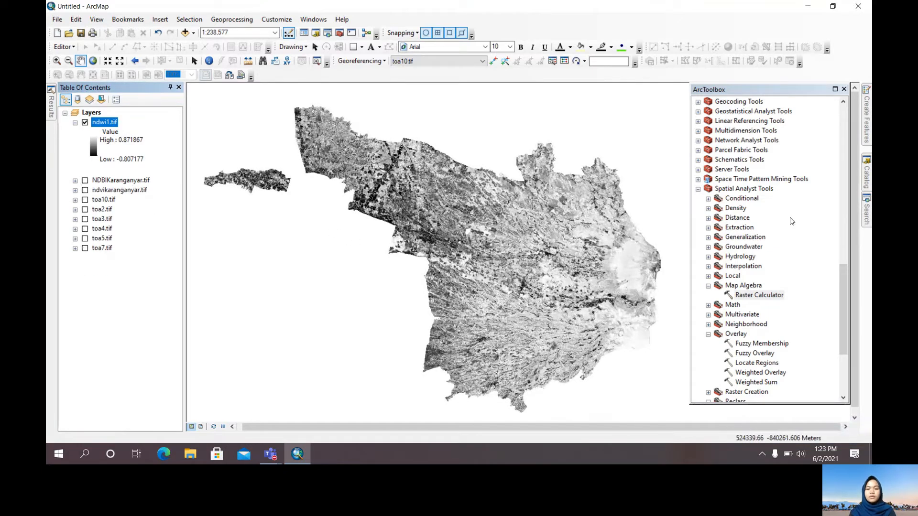
Start a new Raster Calculator run with the expression ("toa3.tif" - "toa5.tif") / ("toa3.tif" + "toa5.tif")
double_click(759, 295)
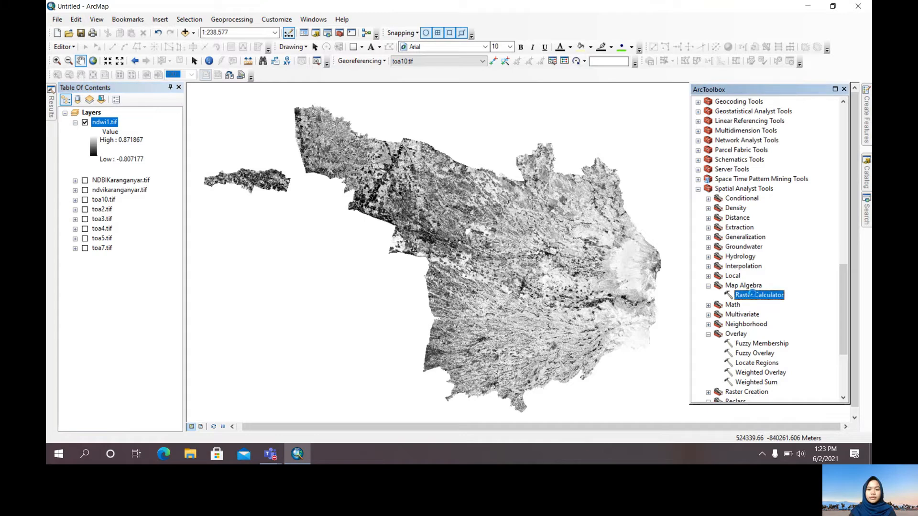
left_click(377, 235)
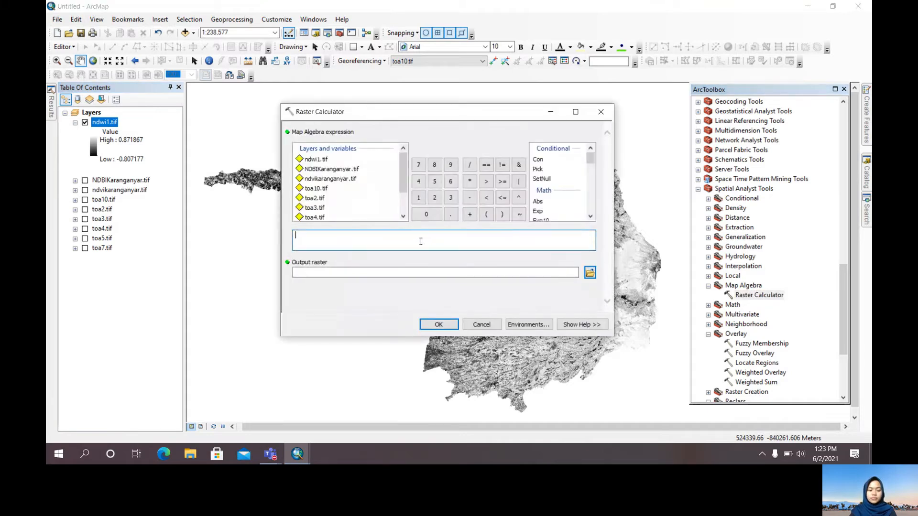
left_click(486, 215)
double_click(321, 208)
left_click(469, 197)
scroll(333, 213, "down", 1)
double_click(316, 205)
left_click(502, 214)
left_click(469, 164)
left_click(486, 214)
double_click(314, 185)
left_click(470, 214)
double_click(317, 206)
left_click(502, 214)
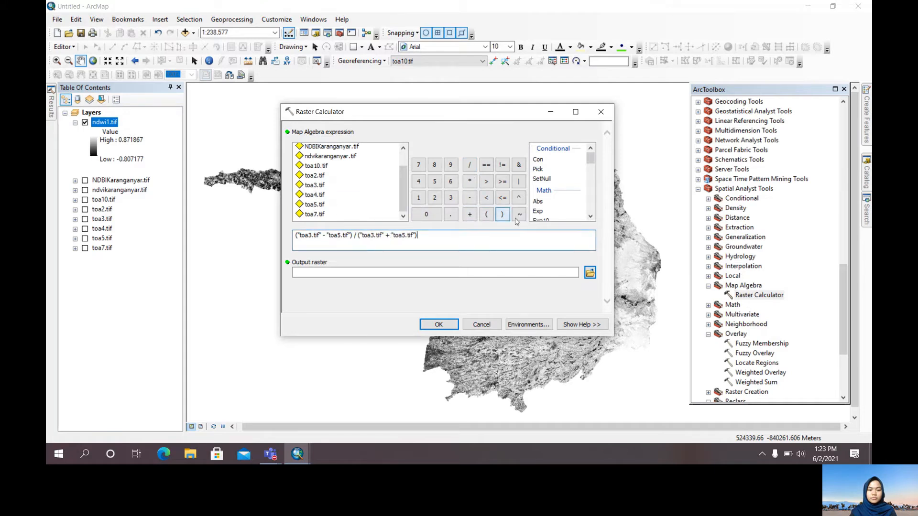
Name the output raster ndwi2.tif in the Output folder and run the calculation
left_click(590, 273)
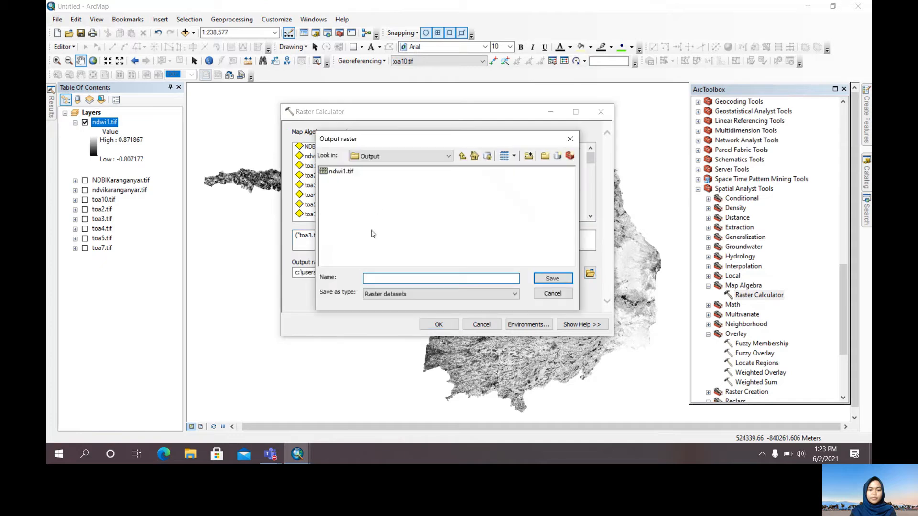
left_click(338, 172)
left_click(380, 279)
key("BackSpace")
type("2")
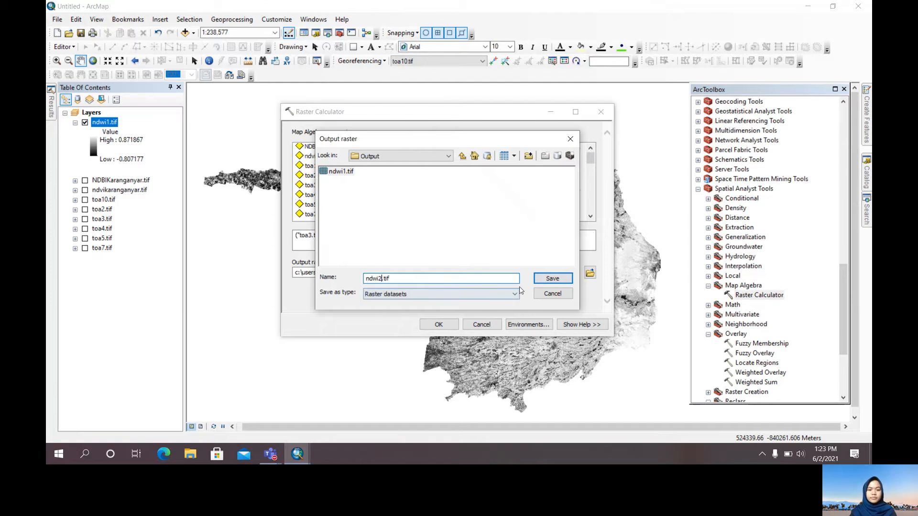
left_click(553, 279)
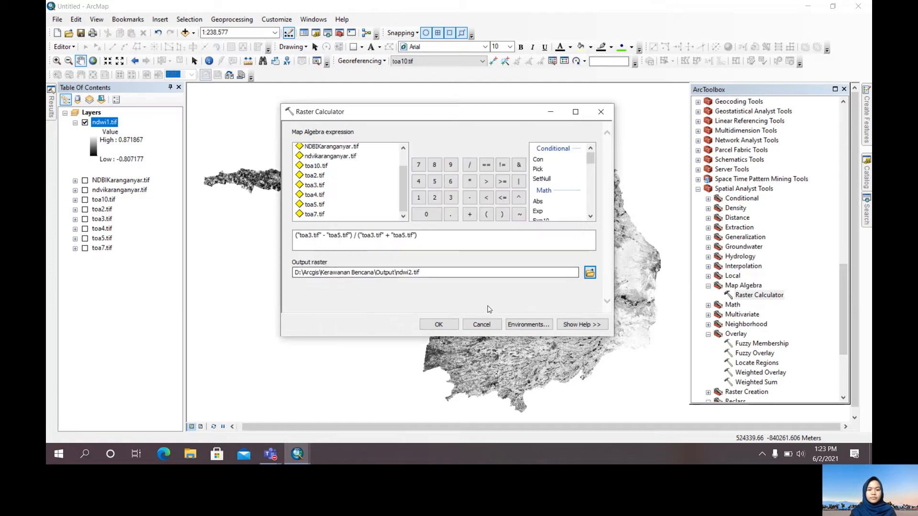
left_click(440, 325)
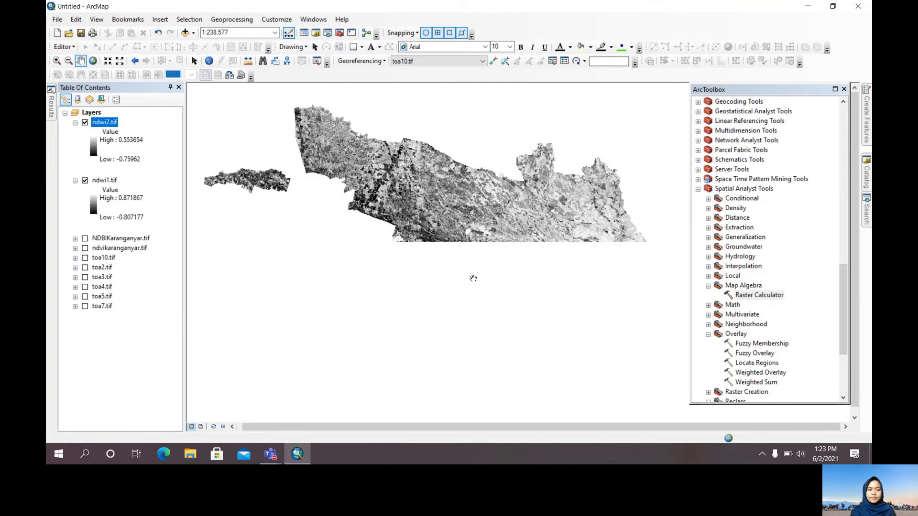
Start another Raster Calculator run with the expression ("toa3.tif" - "toa7.tif") / ("toa3.tif" + "toa7.tif")
left_click(768, 296)
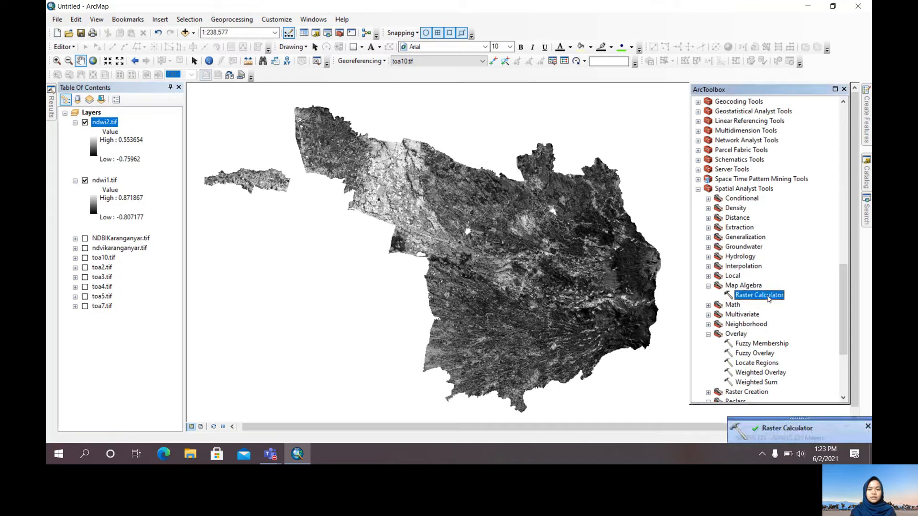
double_click(768, 296)
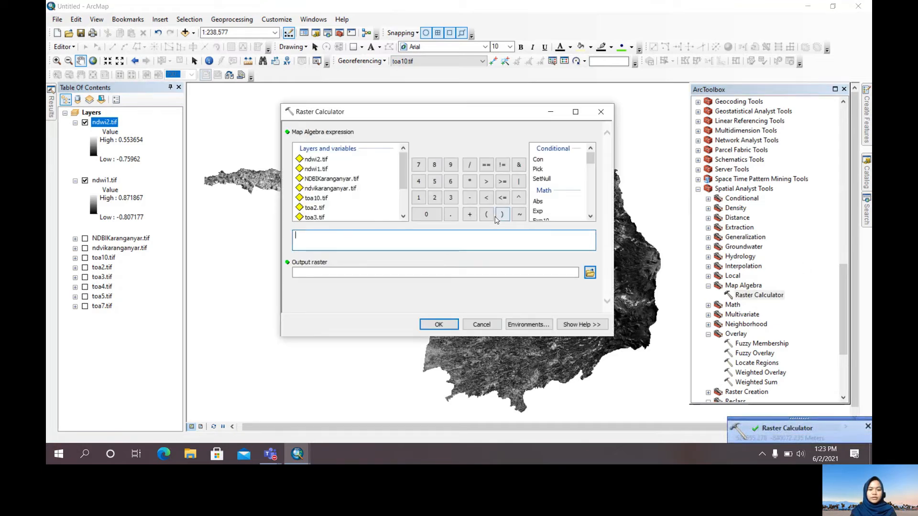
left_click(486, 214)
double_click(317, 217)
scroll(335, 201, "down", 1)
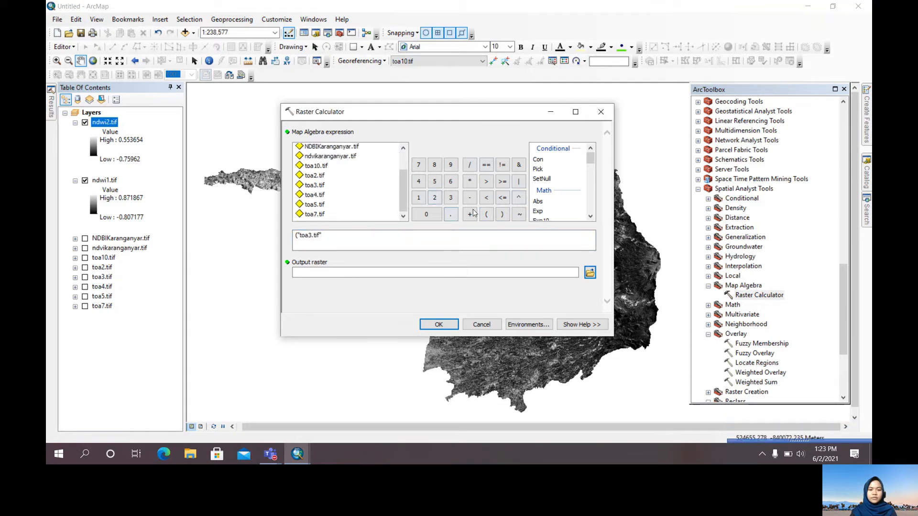
left_click(470, 198)
double_click(317, 214)
left_click(503, 214)
left_click(469, 165)
left_click(484, 214)
left_click(316, 189)
double_click(315, 189)
left_click(470, 214)
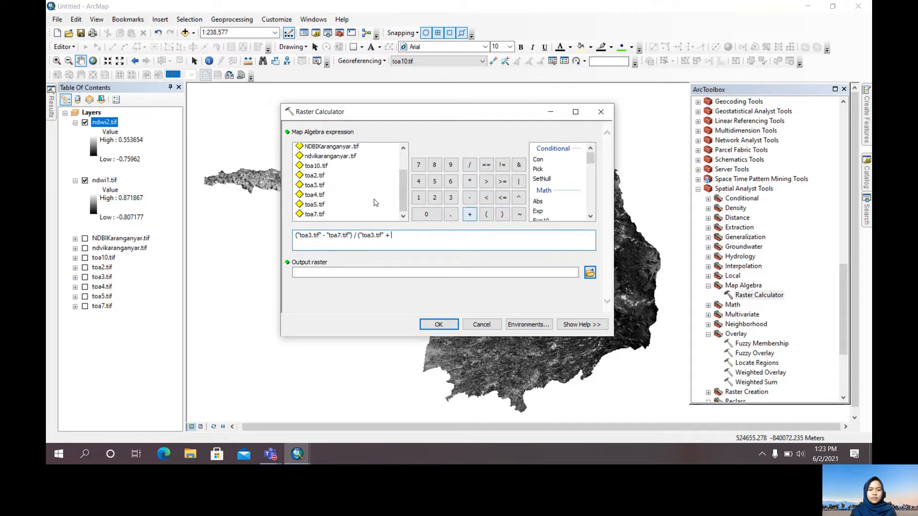
double_click(316, 214)
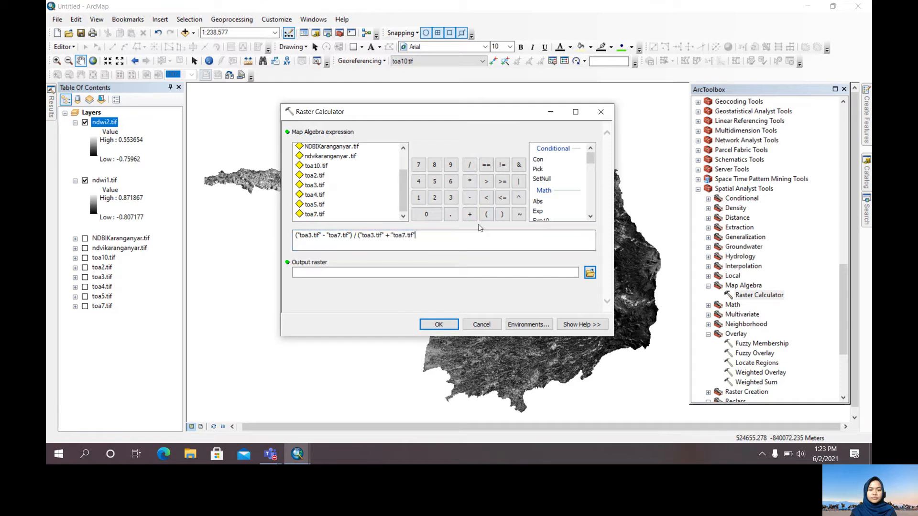
left_click(502, 214)
Save the output raster as ndwi3.tif in the Output folder and run the calculation
left_click(589, 273)
left_click(341, 180)
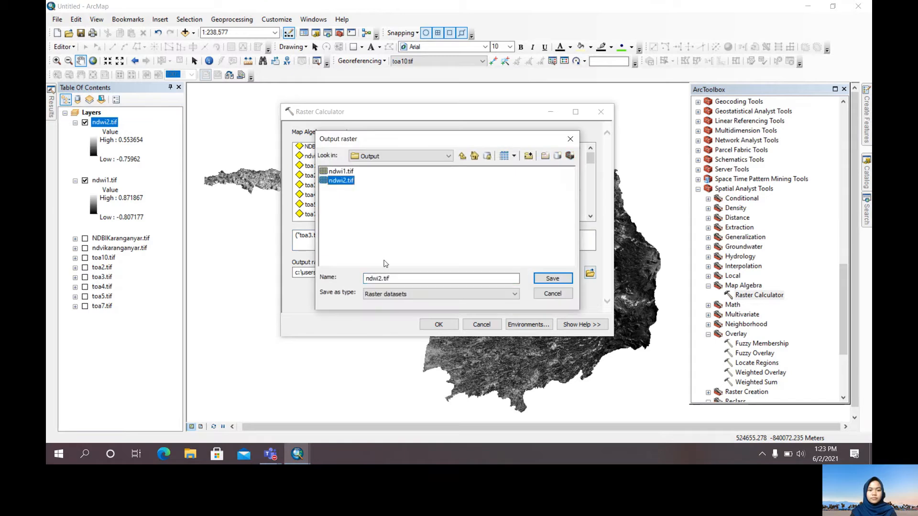
left_click(378, 279)
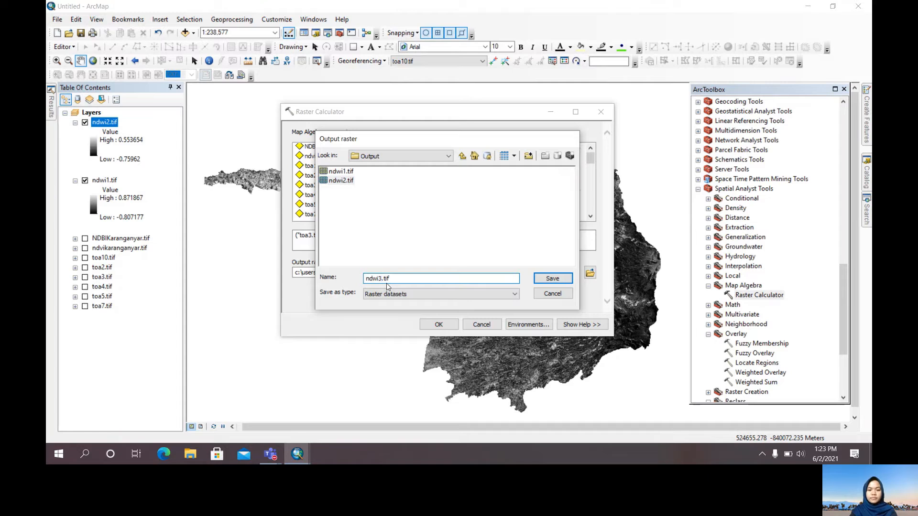
type("3")
key("Return")
left_click(438, 325)
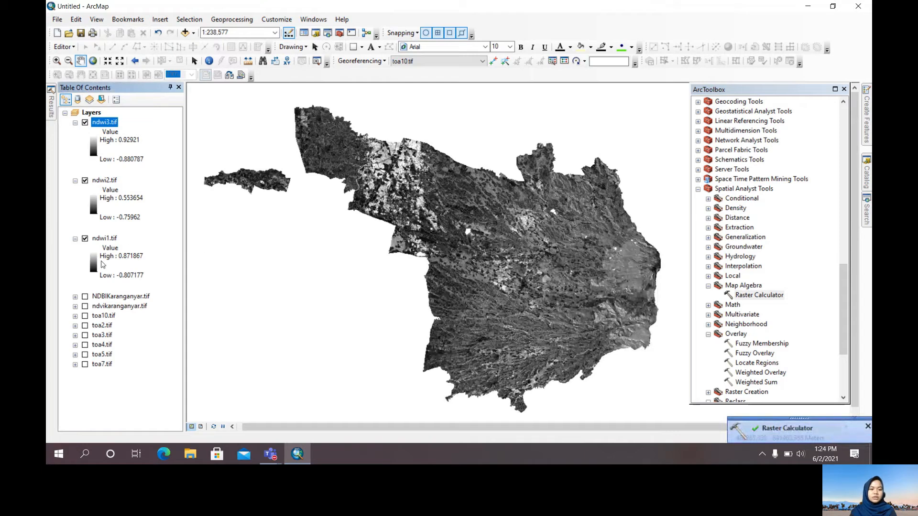
Apply the light-to-dark blue color ramp to the ndwi1.tif layer
left_click(92, 261)
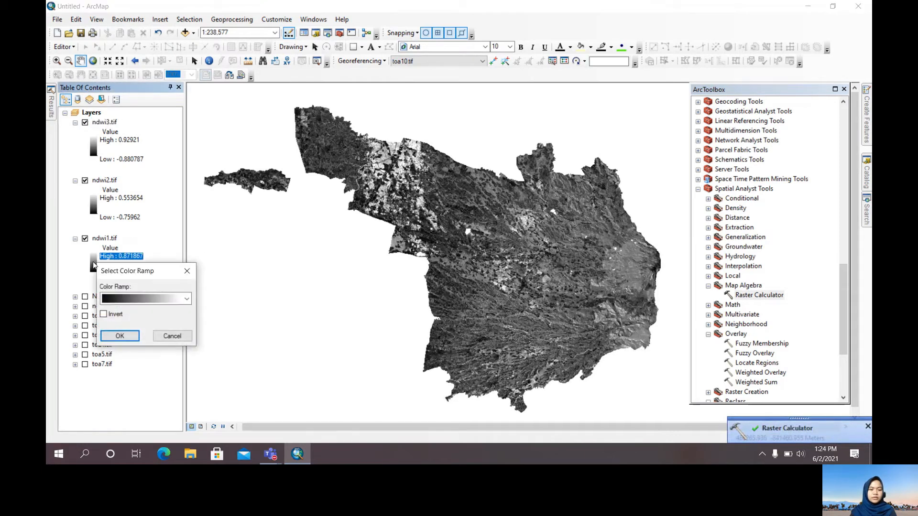
left_click(144, 299)
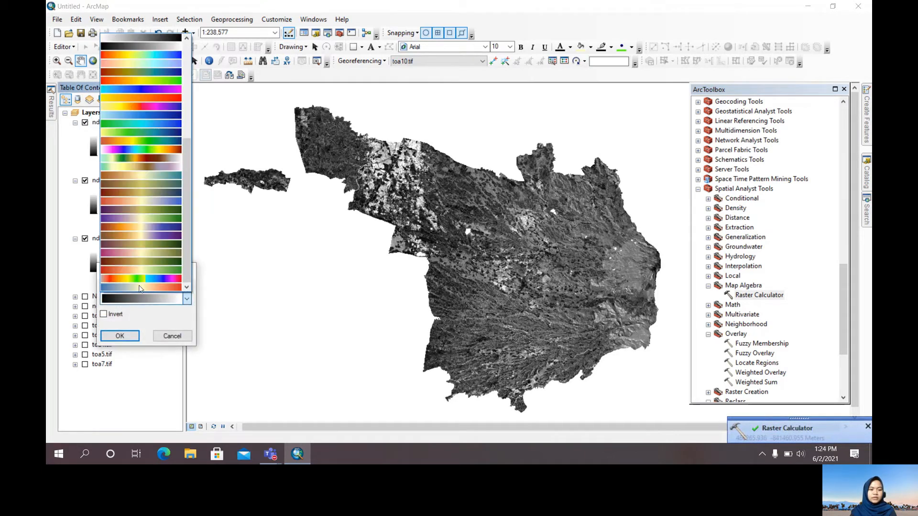
left_click(152, 120)
left_click(126, 336)
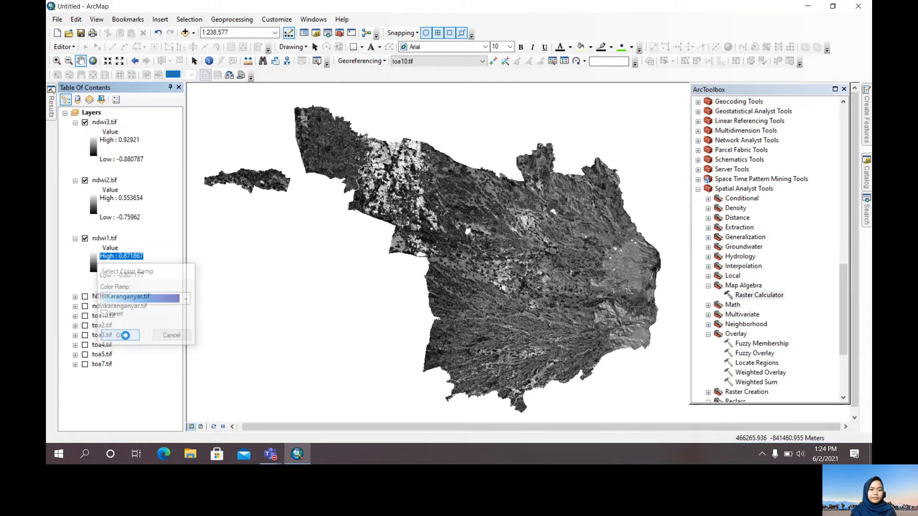
Change the color ramp of the ndwi2.tif layer to light-to-dark blue
left_click(93, 206)
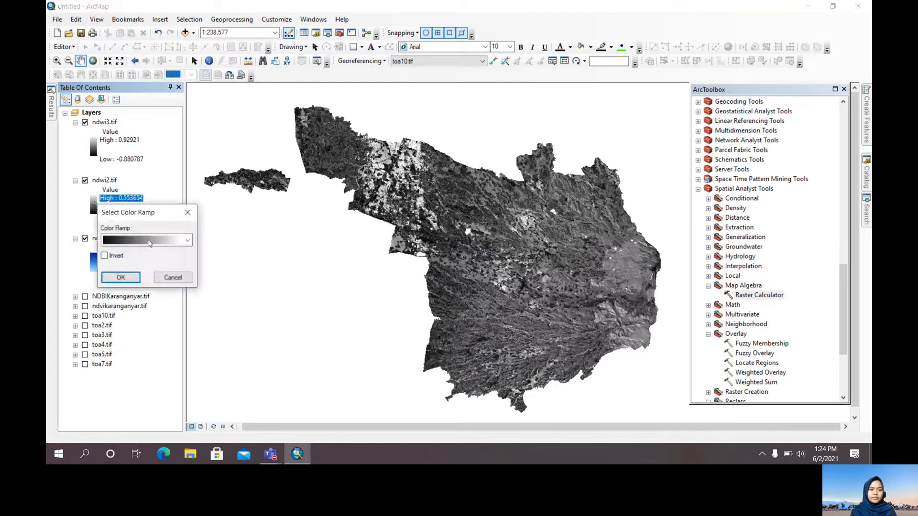
left_click(142, 242)
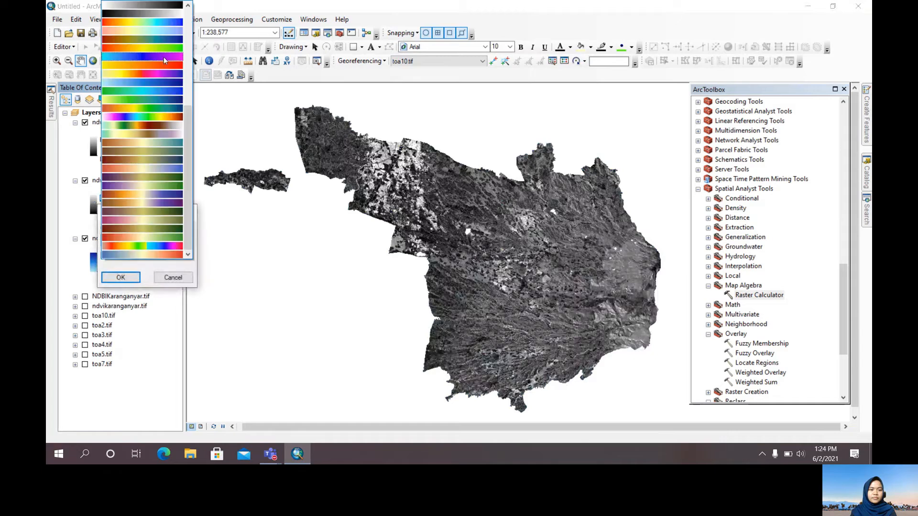
left_click(160, 82)
left_click(120, 278)
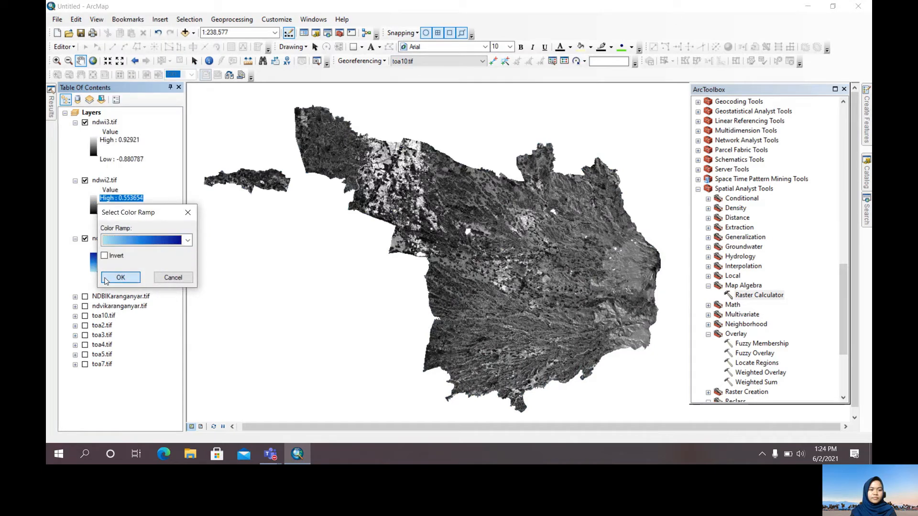
Give the ndwi3.tif layer the same light-to-dark blue color ramp
left_click(90, 143)
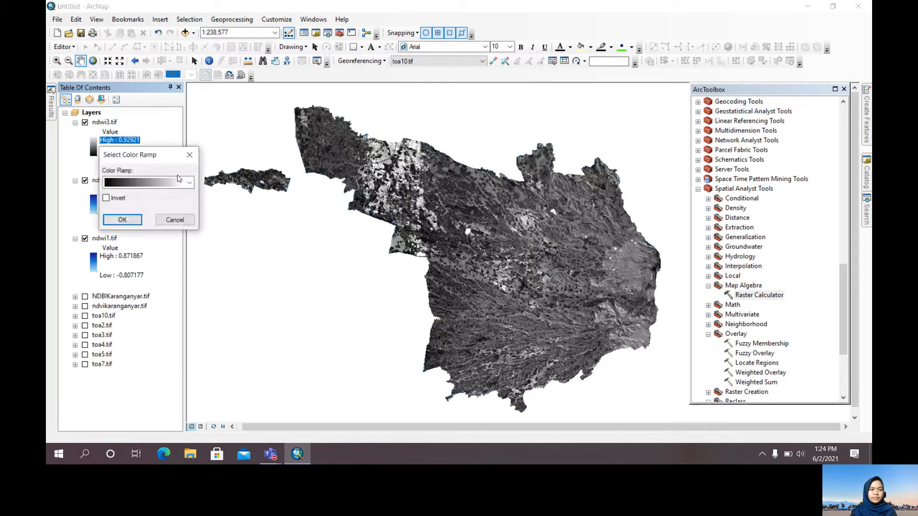
left_click(170, 183)
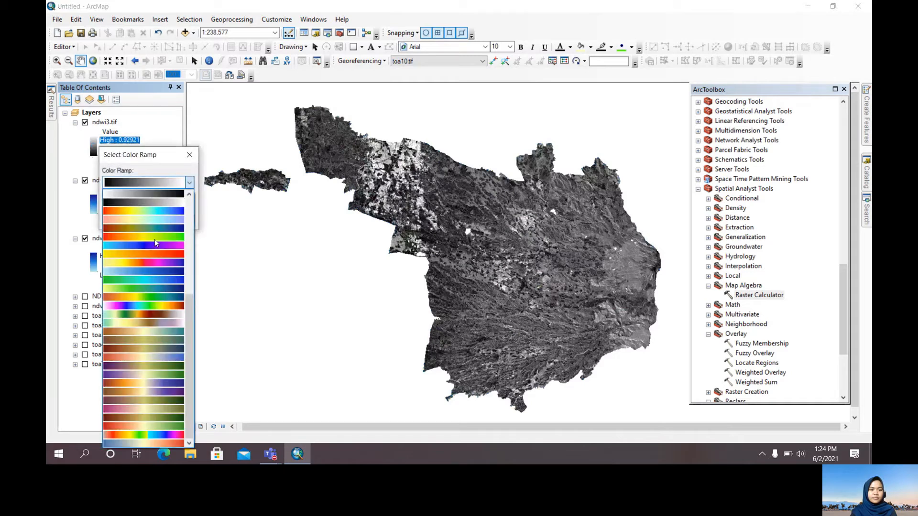
left_click(153, 271)
left_click(122, 220)
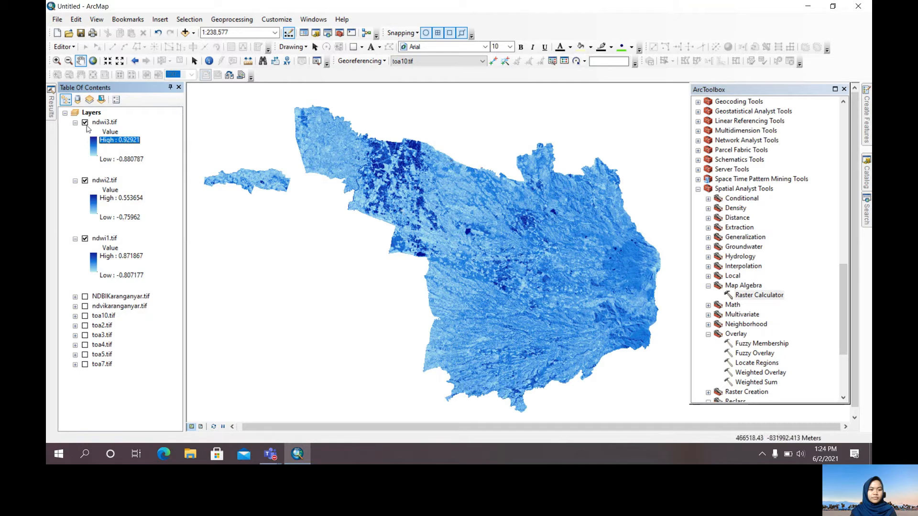
Toggle the visibility of the ndwi1.tif, ndwi2.tif and ndwi3.tif layers off and back on to compare the rasters
left_click(85, 180)
left_click(85, 238)
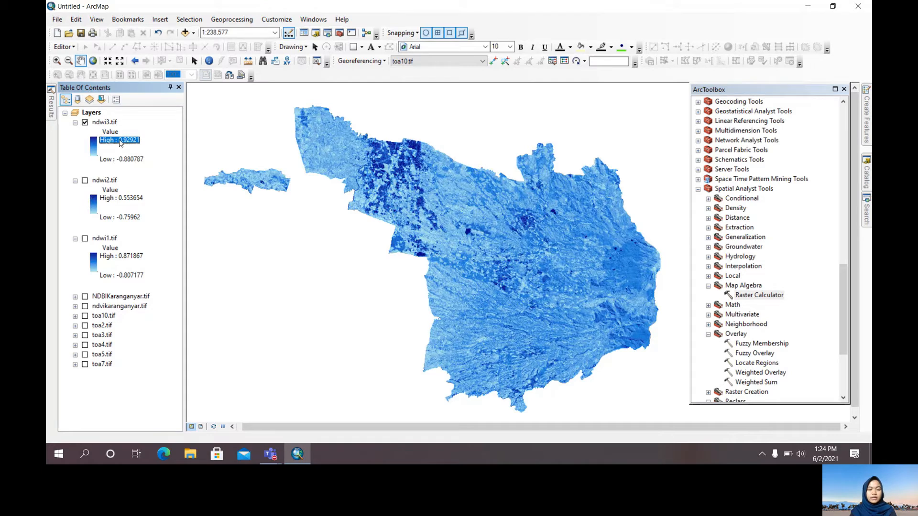
left_click(85, 123)
left_click(85, 180)
left_click(86, 238)
left_click(85, 122)
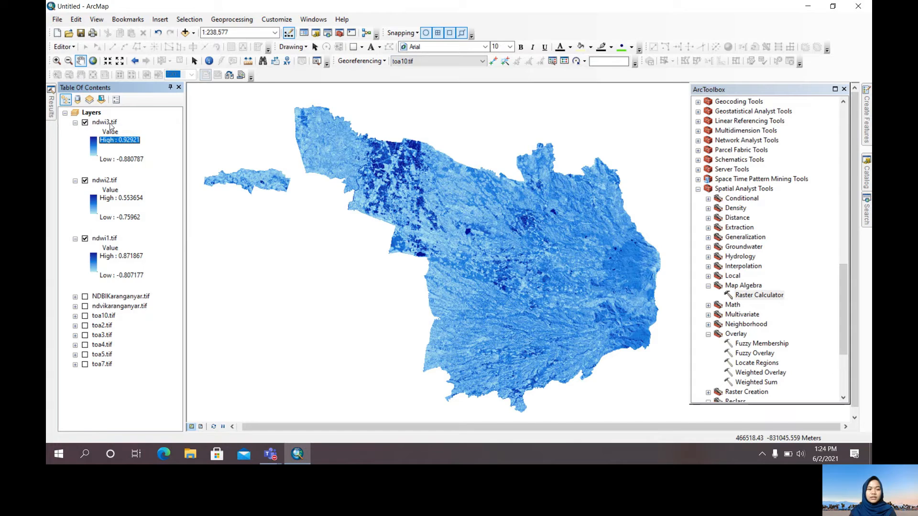
Display only ndwi2.tif by hiding ndwi1.tif and ndwi3.tif, and collapse the ndwi1.tif legend
left_click(85, 239)
left_click(75, 238)
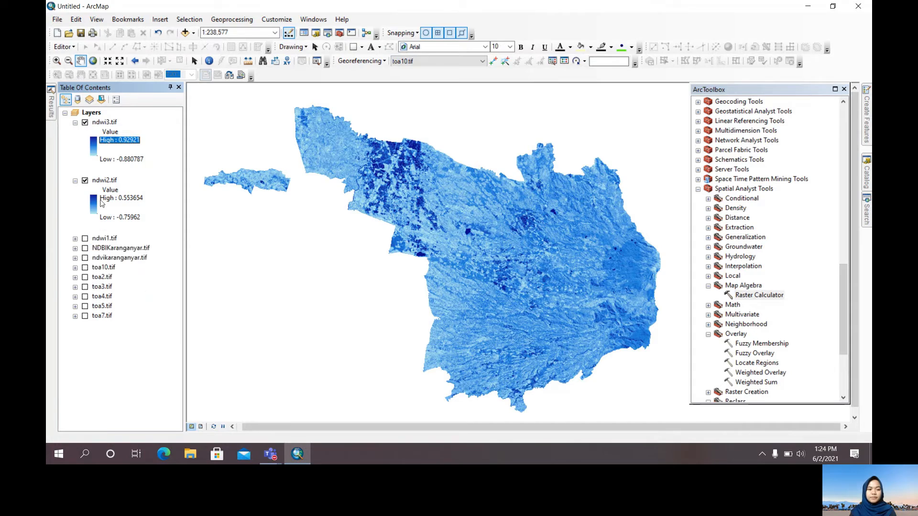
left_click(85, 123)
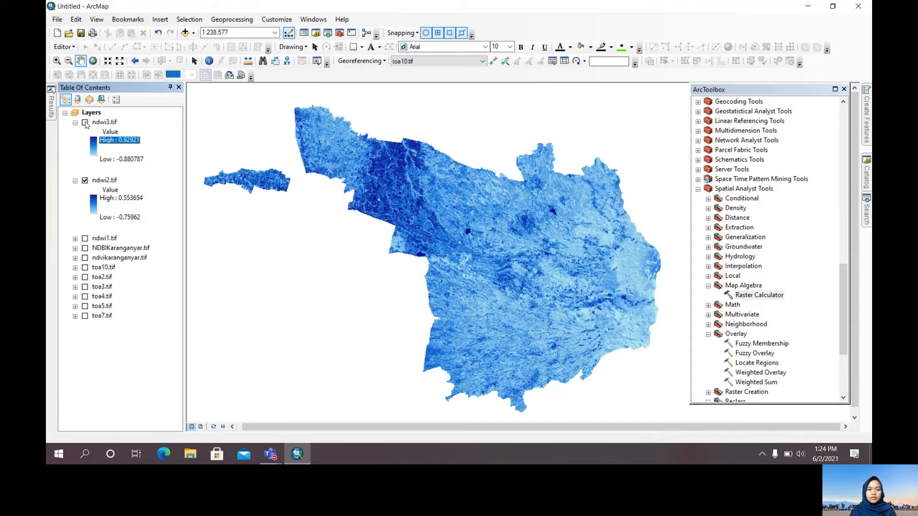
Display only ndwi3.tif by turning it on, collapsing the ndwi2.tif legend and hiding ndwi2.tif
left_click(85, 123)
left_click(85, 124)
left_click(85, 123)
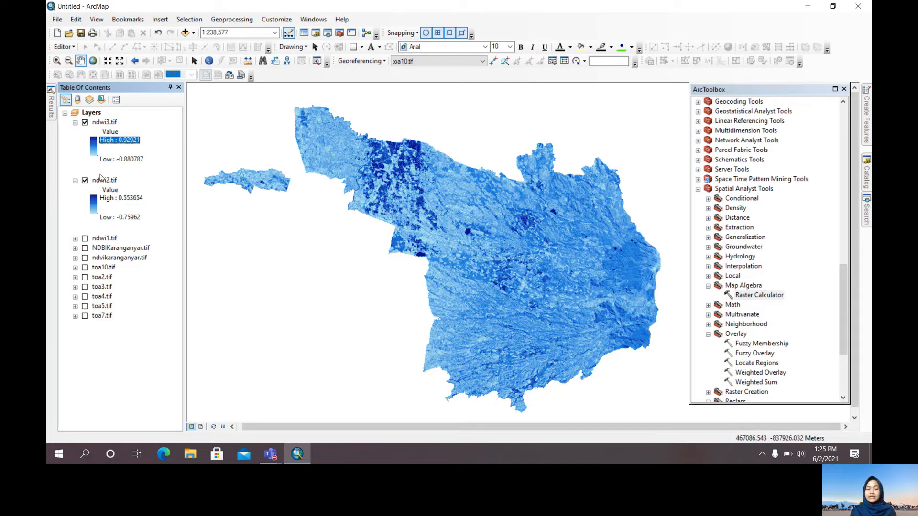
left_click(75, 180)
left_click(85, 181)
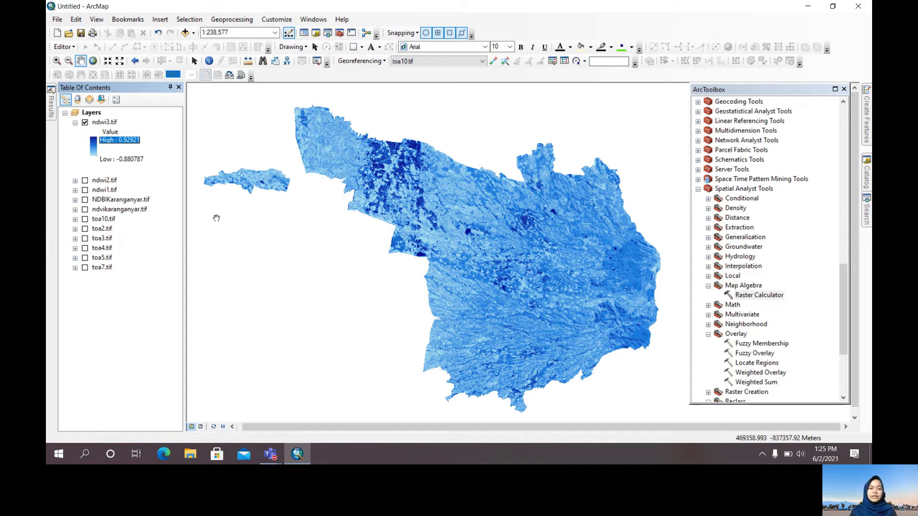
Add the kabkaranganyar.tif raster from the Data folder to the map as the only visible layer
left_click(184, 32)
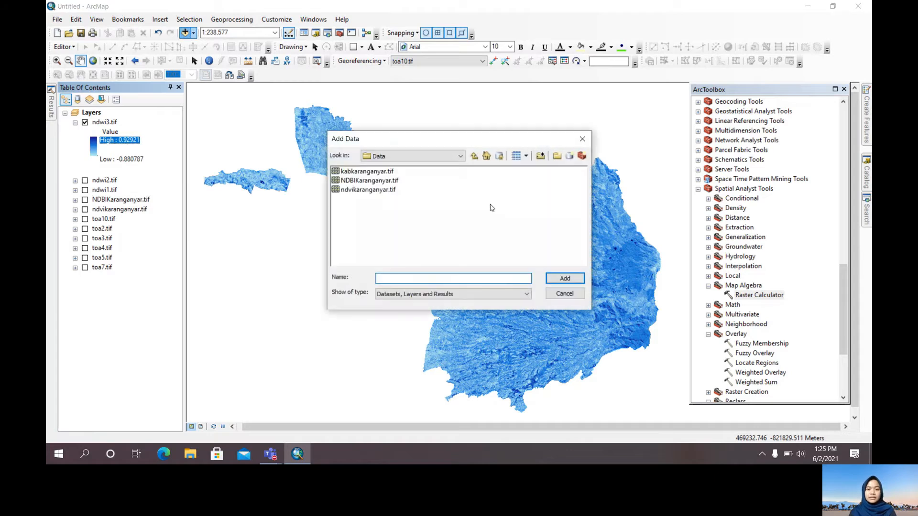
left_click(385, 173)
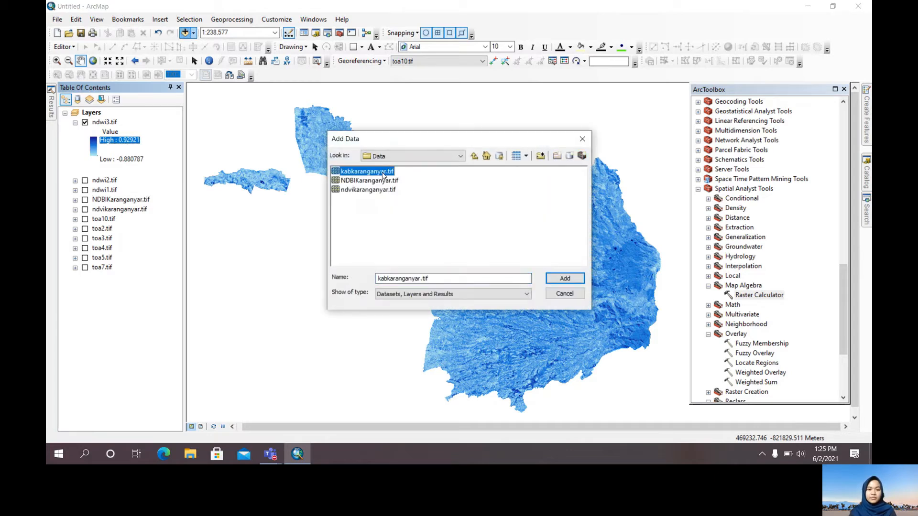
left_click(565, 279)
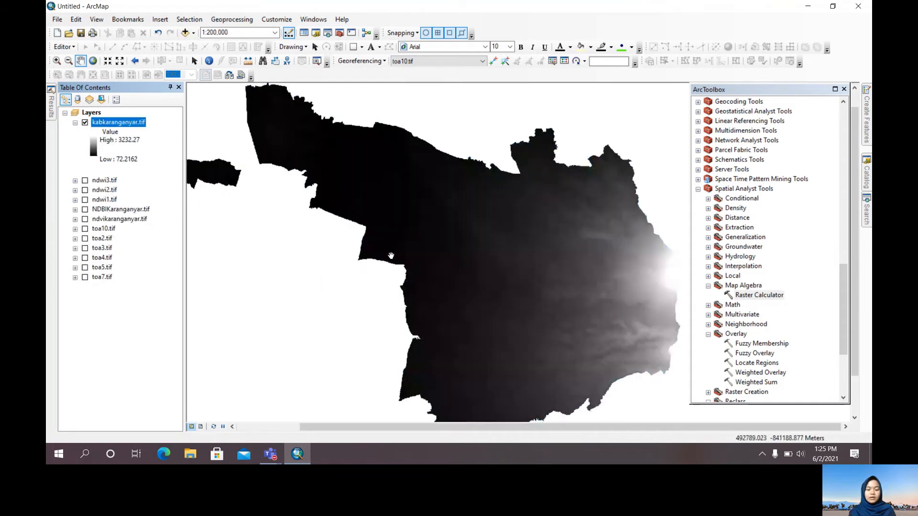
left_click_drag(397, 264, 394, 247)
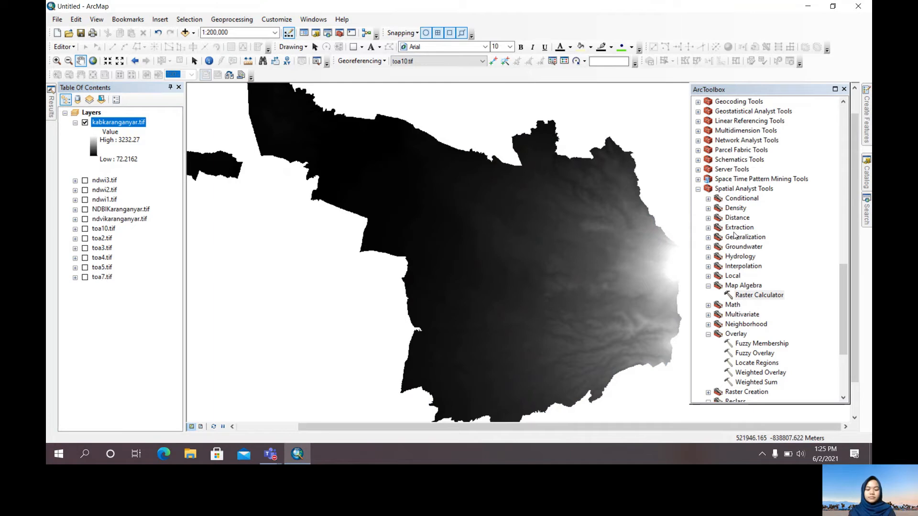
Generate an aspect raster from kabkaranganyar.tif with the 3D Analyst Aspect tool, save it as aspect.tif, and collapse and hide the source layer
scroll(731, 218, "up", 20)
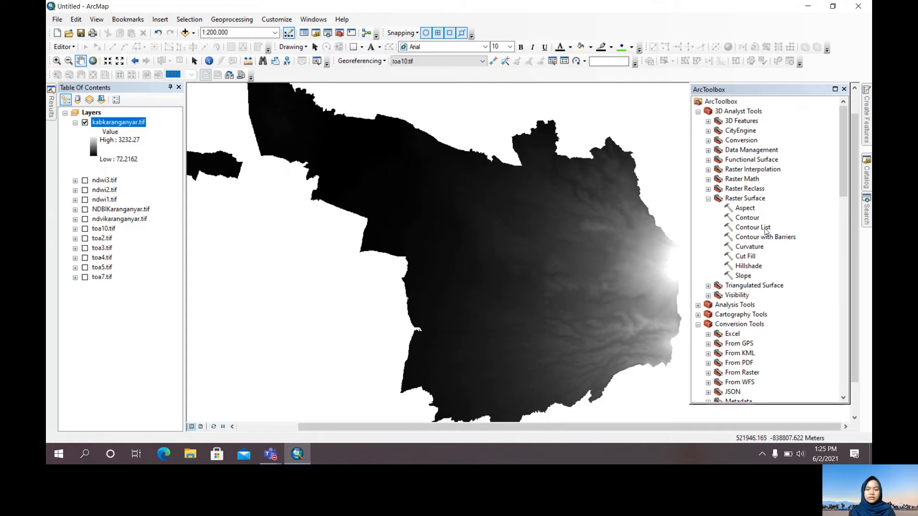
left_click(719, 102)
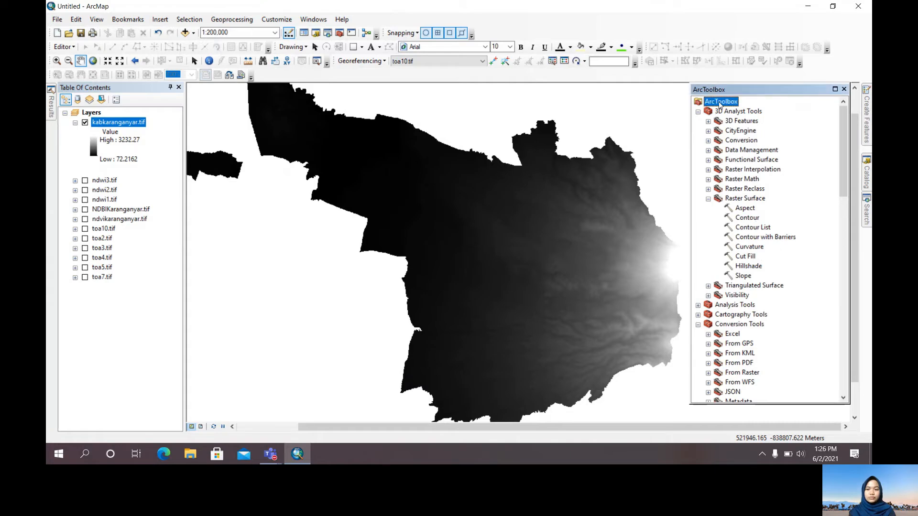
left_click(721, 113)
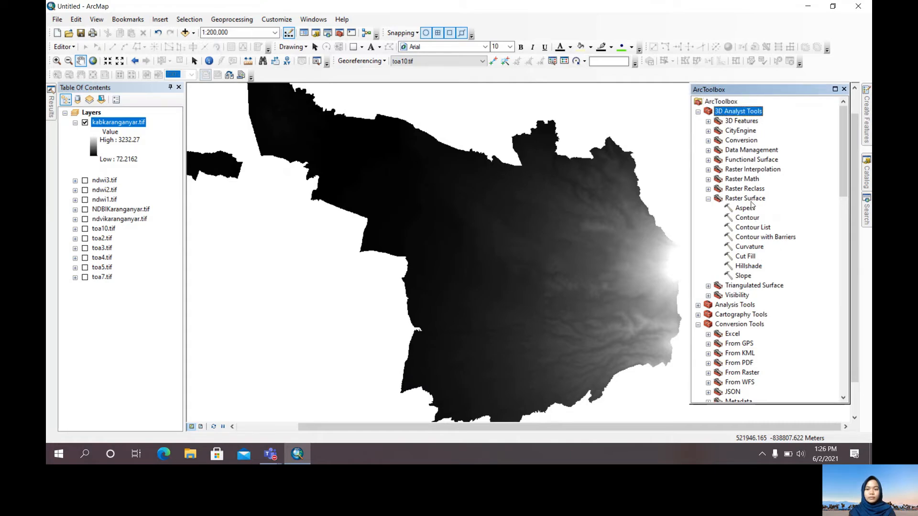
left_click(728, 200)
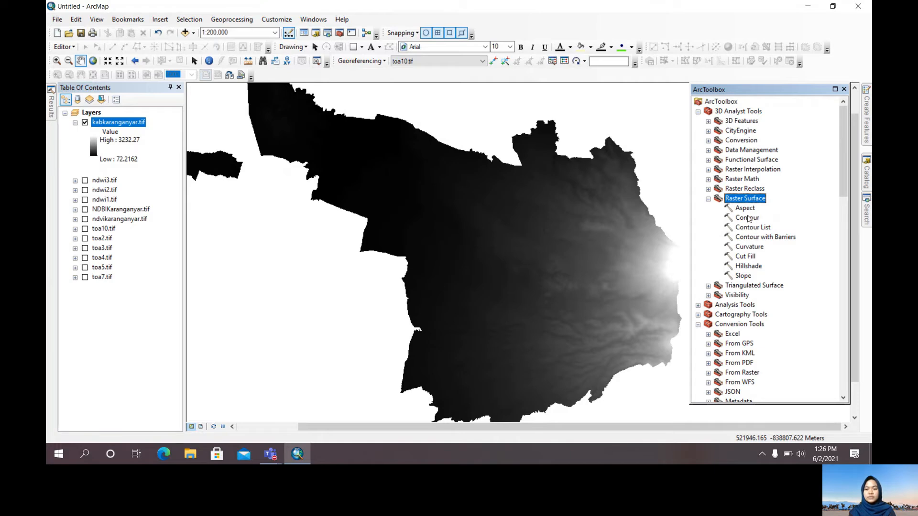
left_click(744, 209)
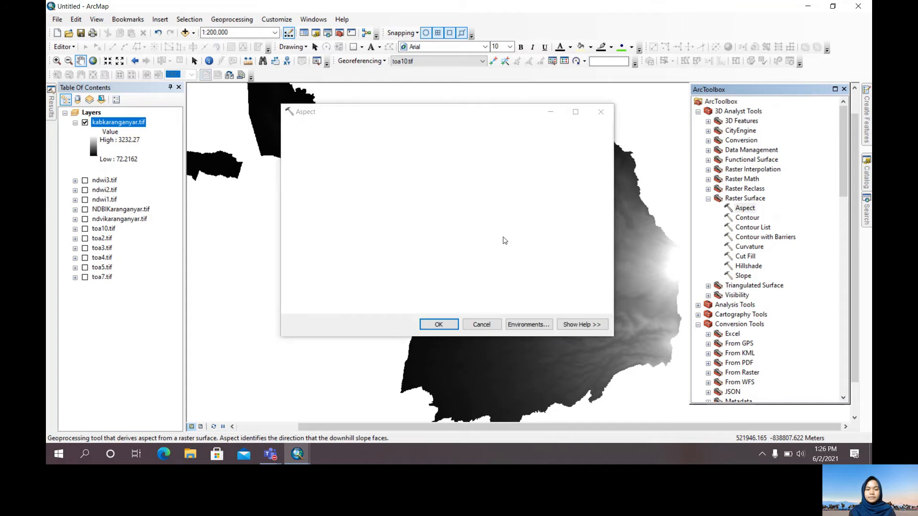
left_click_drag(118, 122, 304, 146)
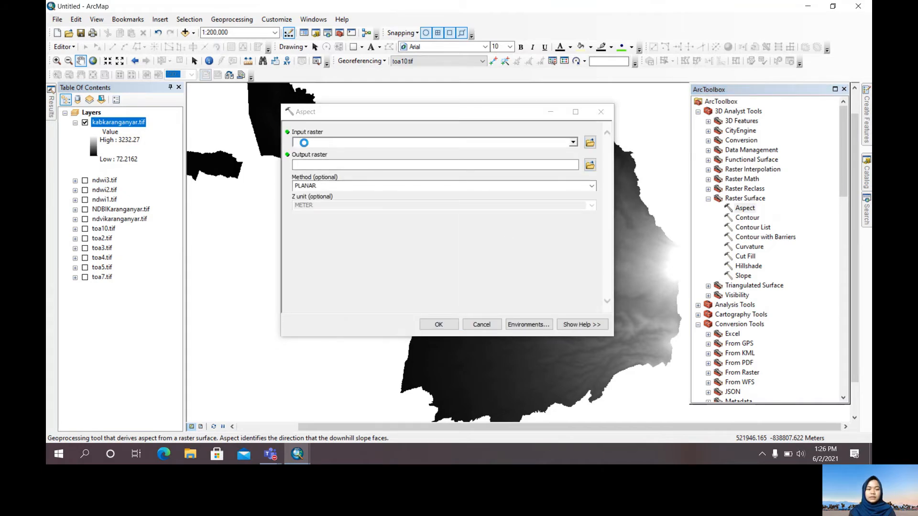
left_click(589, 165)
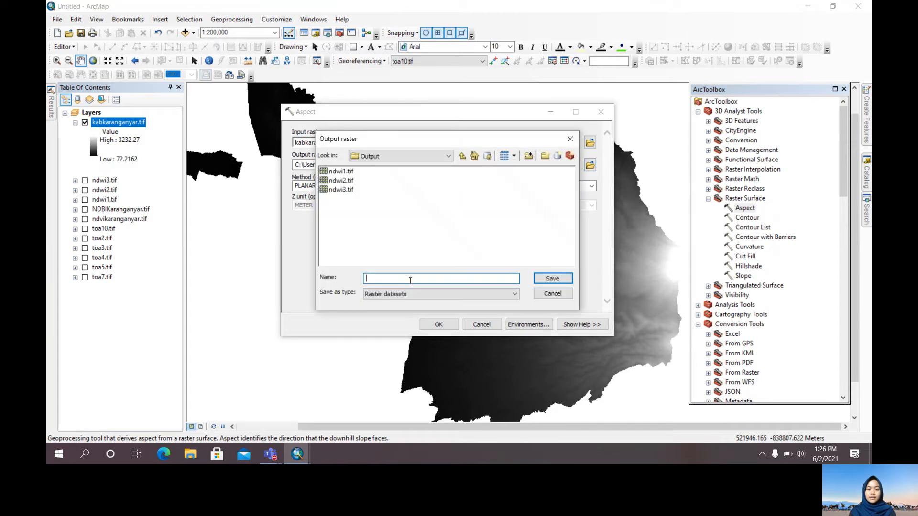
type("as")
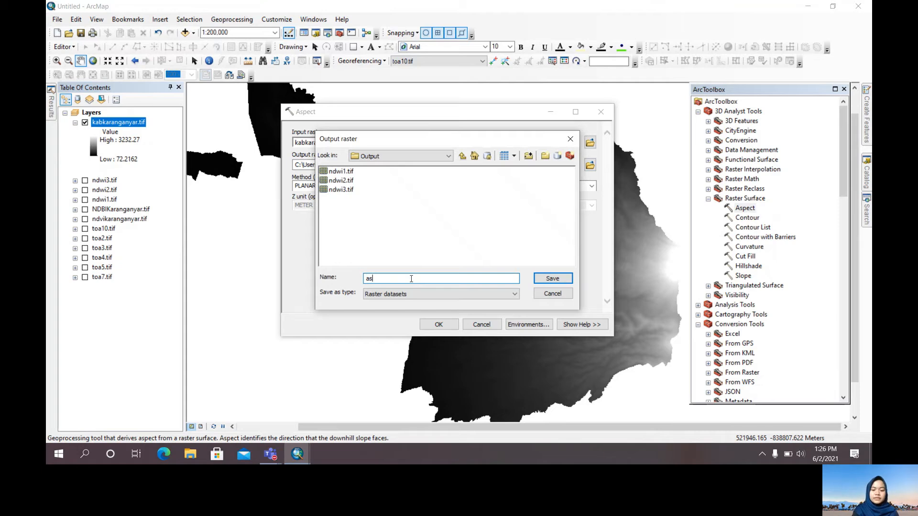
type("pect.tif")
key("Return")
left_click(438, 324)
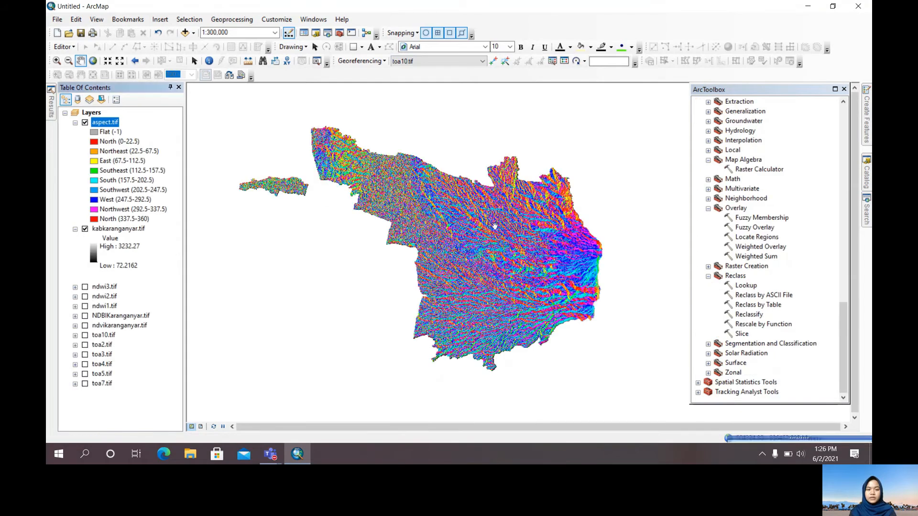
left_click(75, 231)
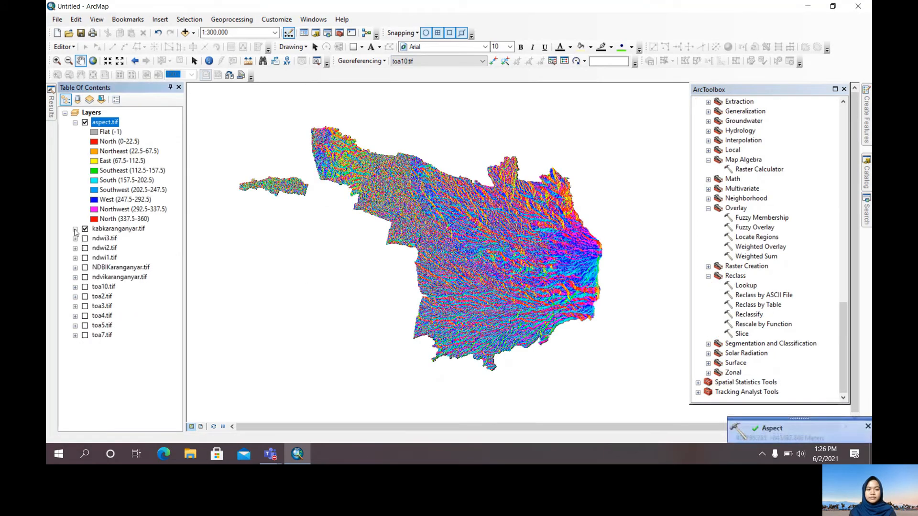
Set up a Reclassify of aspect.tif with five Equal Interval classes and new values reversed from 5 to 1
left_click(749, 315)
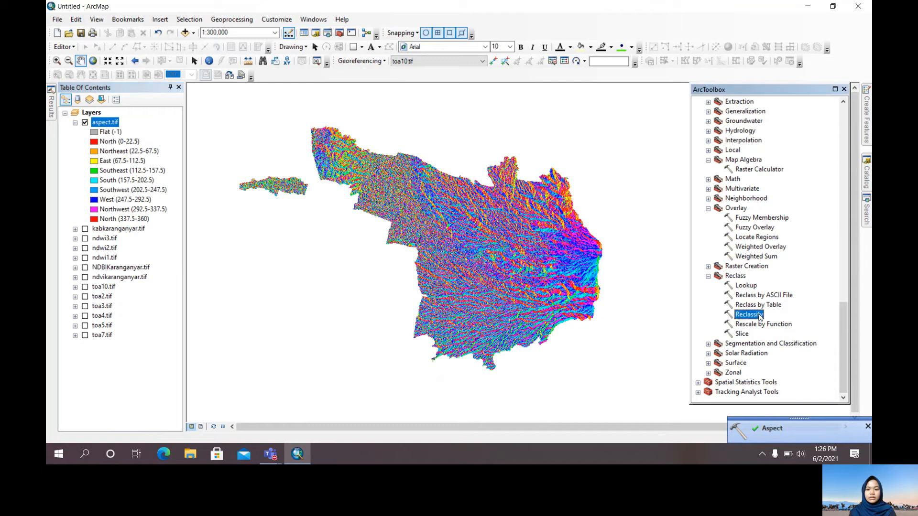
double_click(748, 314)
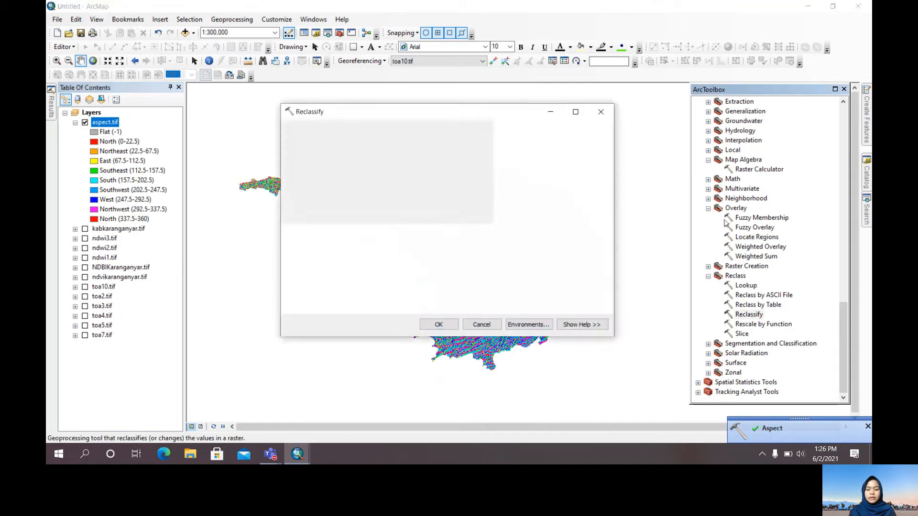
left_click_drag(114, 127, 320, 142)
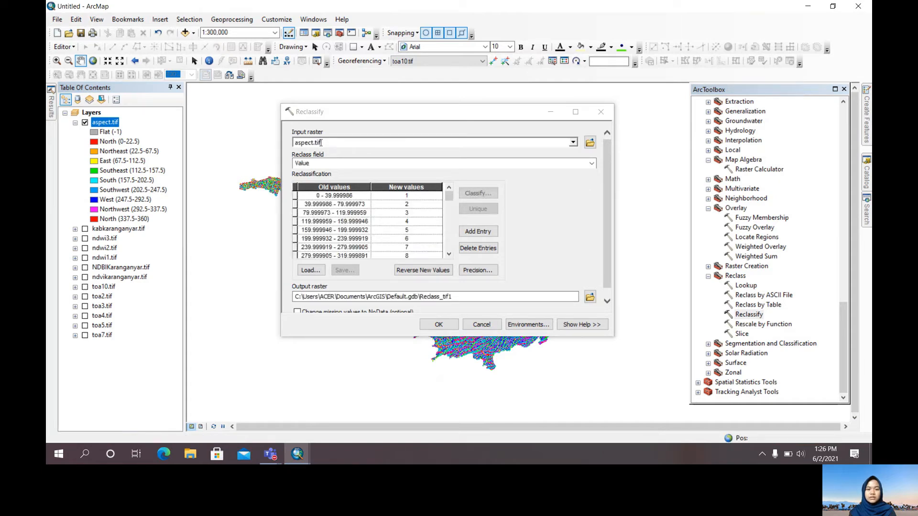
left_click(478, 193)
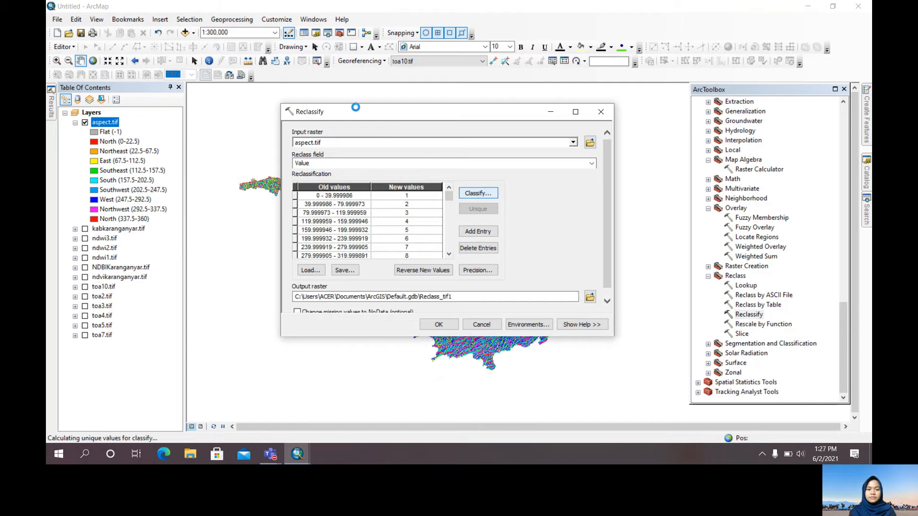
left_click(368, 121)
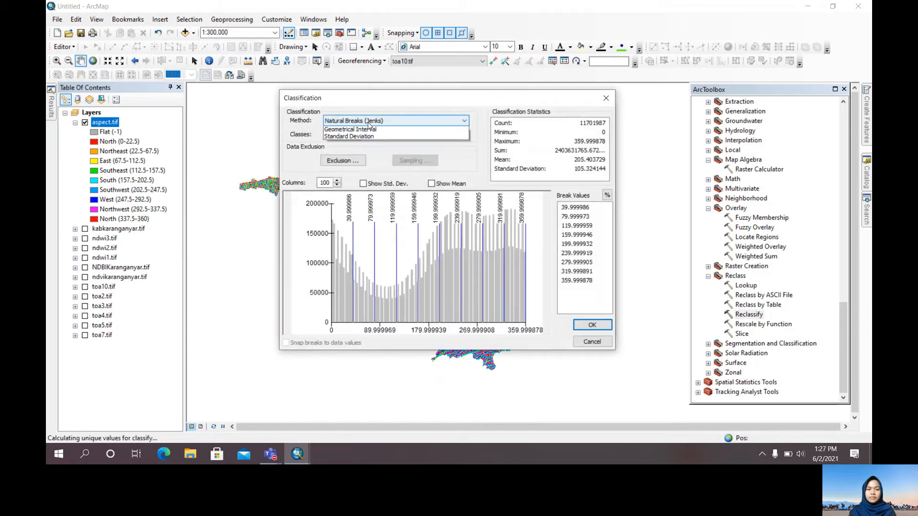
left_click(362, 137)
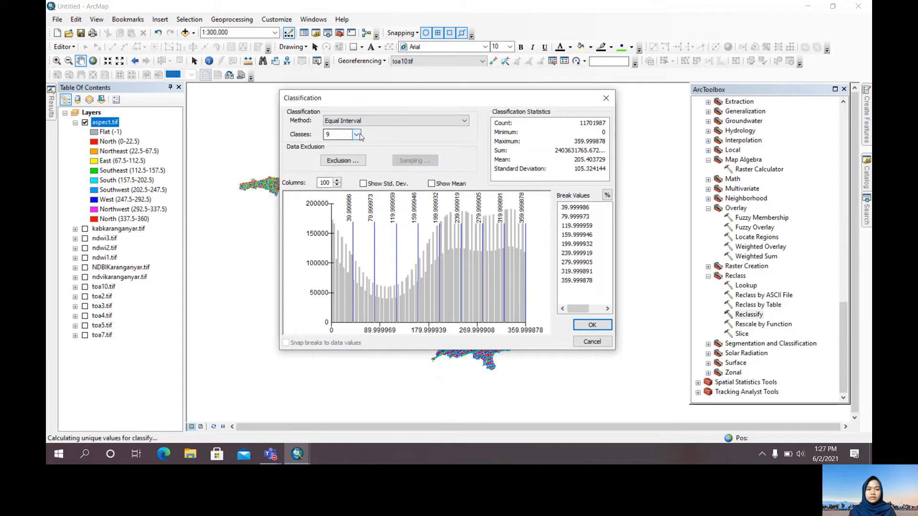
left_click(357, 134)
left_click(343, 159)
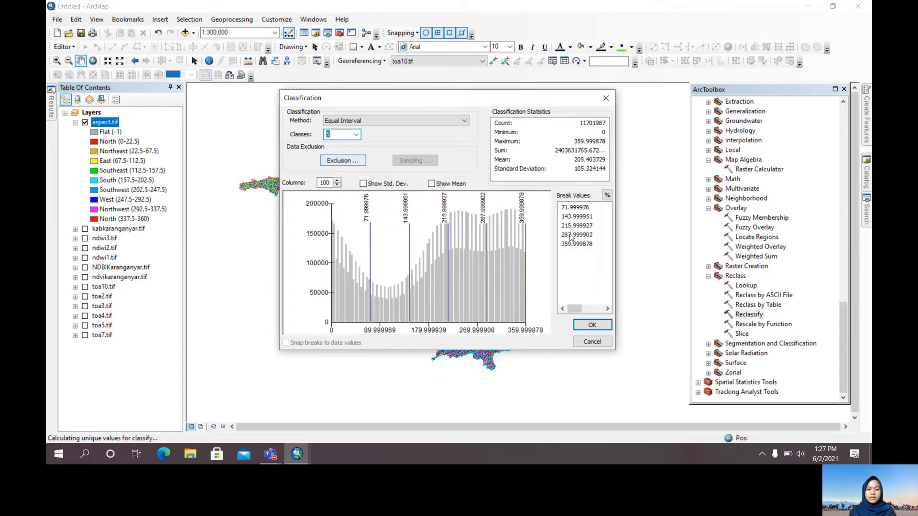
left_click(592, 324)
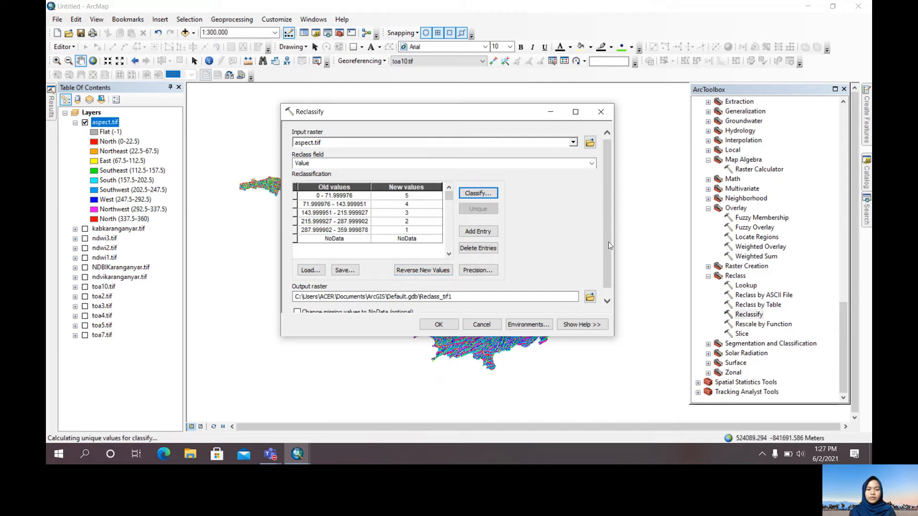
Run the reclassification with the output saved as reclassaspect.tif in the Output folder, and collapse and hide aspect.tif
scroll(608, 247, "down", 1)
left_click(590, 290)
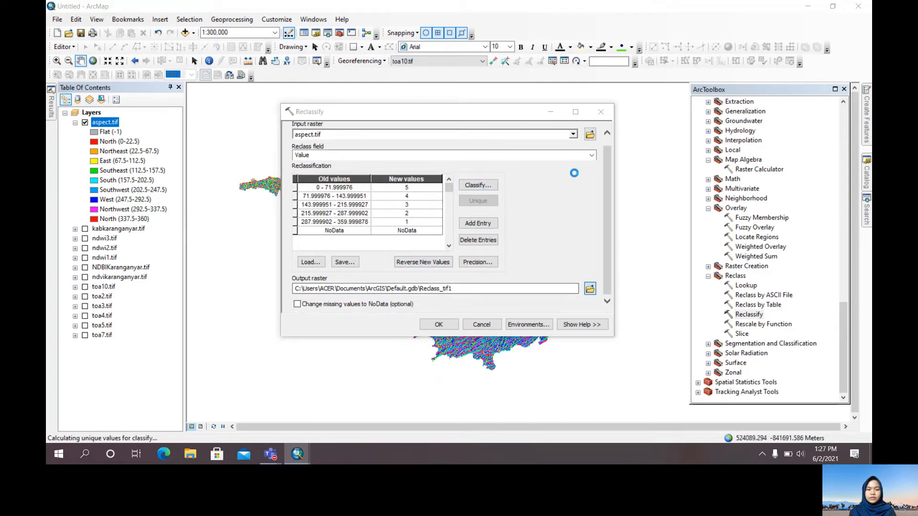
left_click(340, 173)
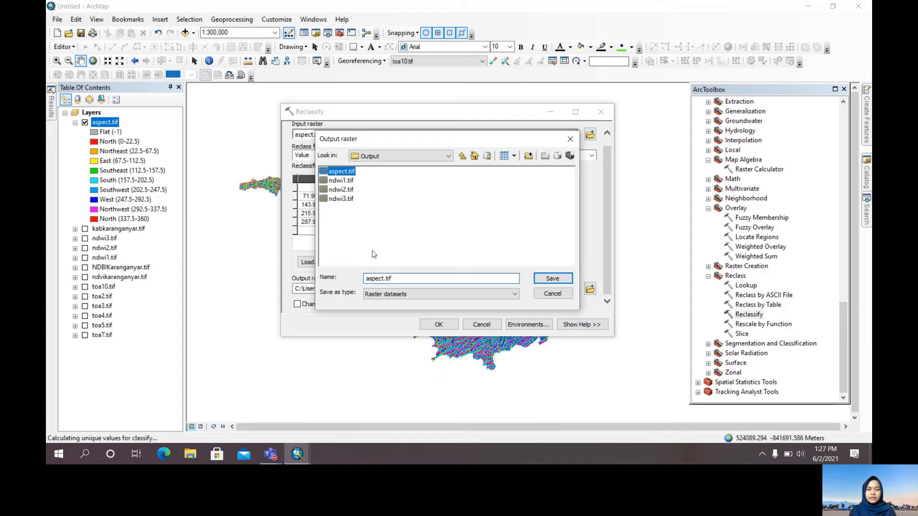
left_click(366, 278)
type("reclass")
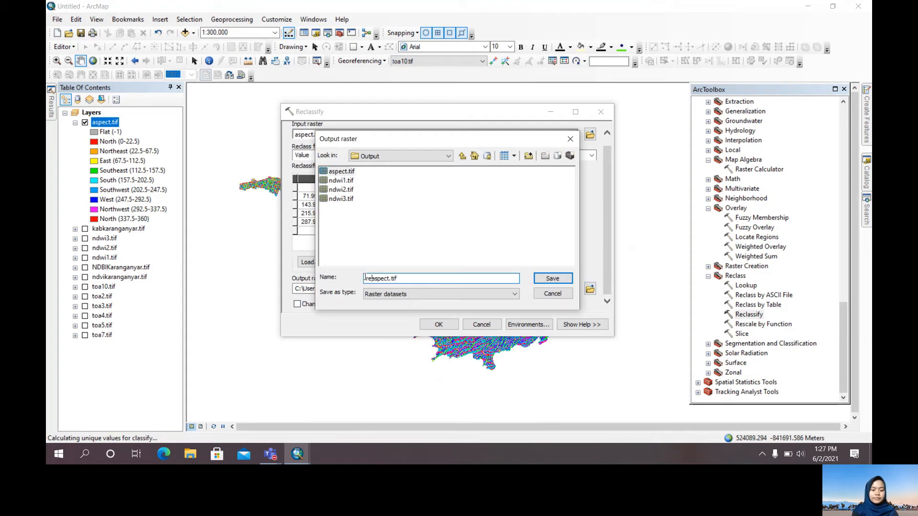
key("Return")
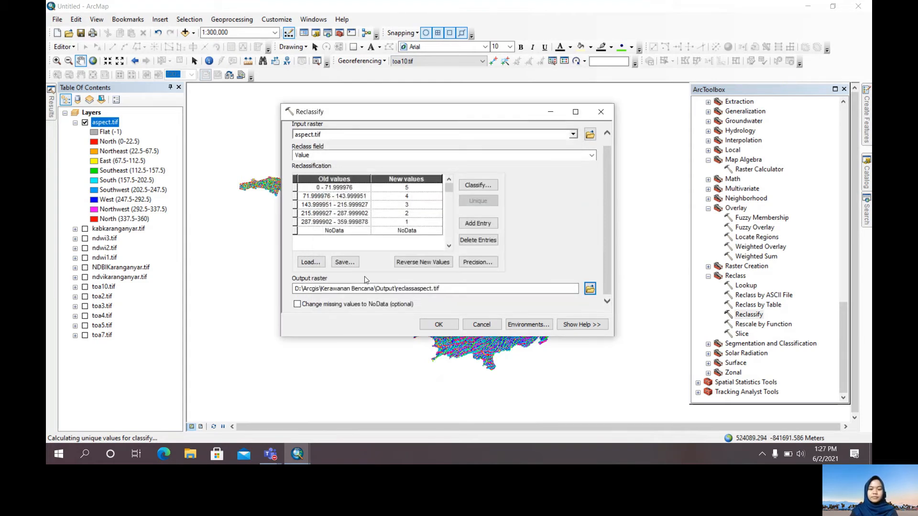
left_click(444, 324)
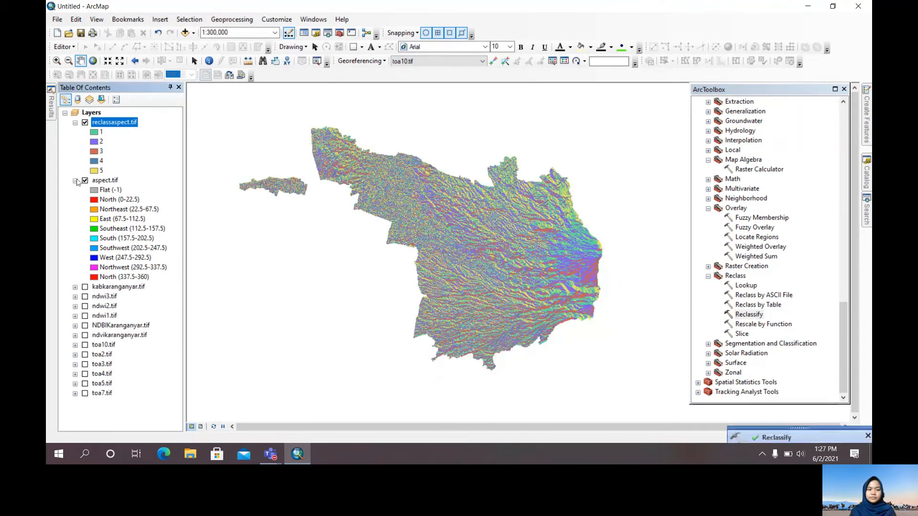
left_click(76, 180)
Generate a hillshade from kabkaranganyar.tif with azimuth 315, altitude 45 and Z factor 1, saved as hillshade.tif in the Output folder
scroll(762, 209, "up", 20)
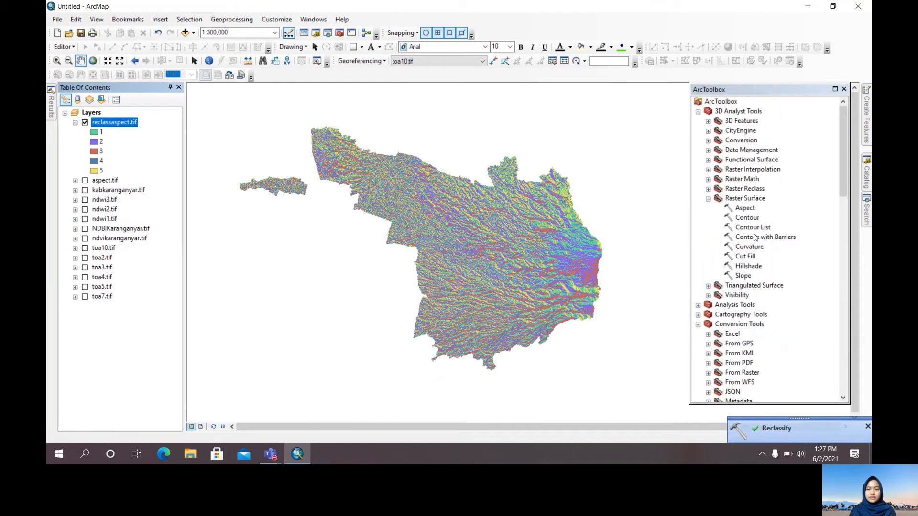
left_click(756, 266)
double_click(755, 267)
left_click(108, 191)
left_click_drag(108, 193, 311, 143)
left_click(590, 165)
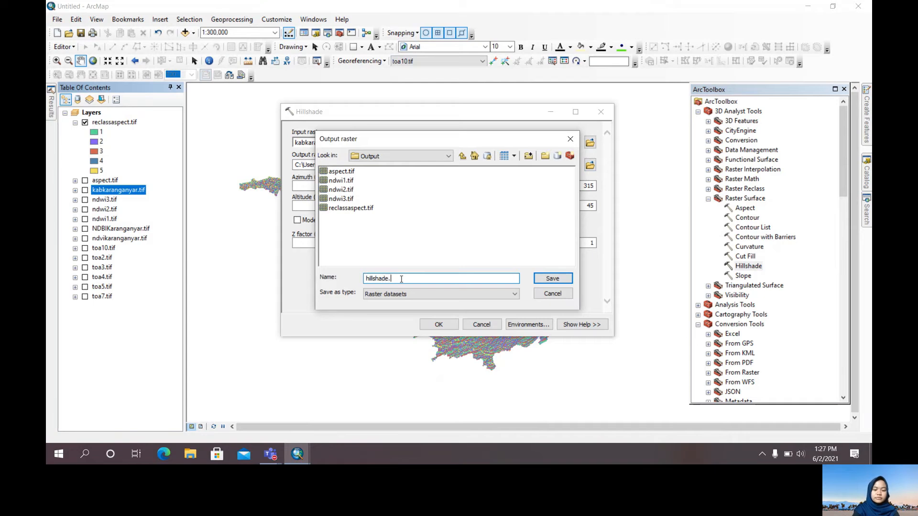
key("Return")
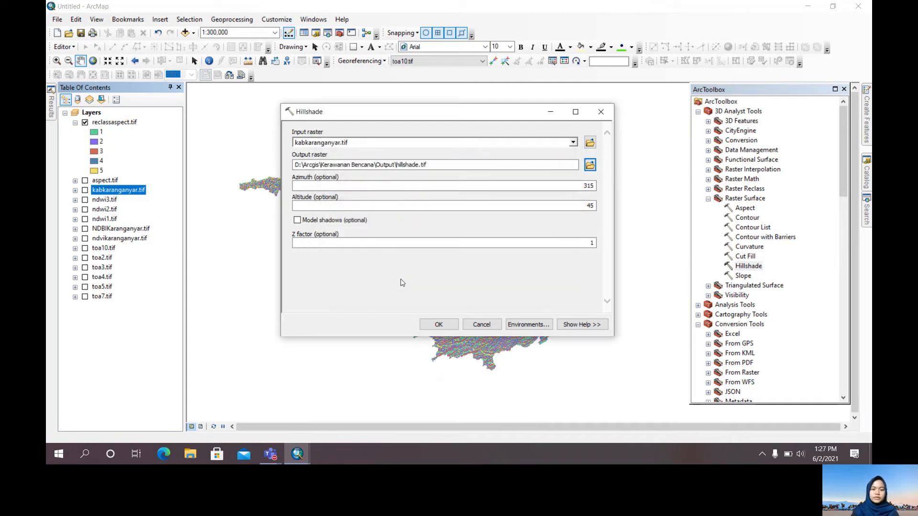
left_click(438, 325)
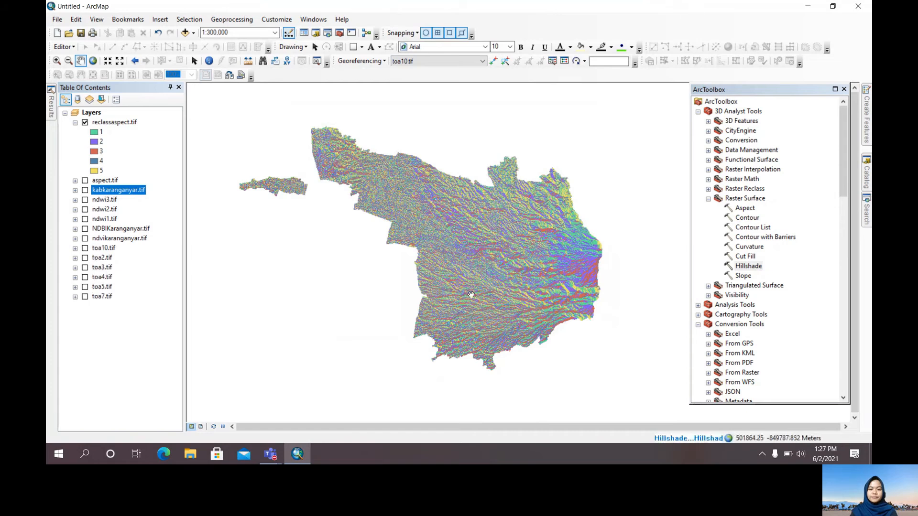
Collapse the reclassaspect.tif legend and hide that layer, leaving only hillshade.tif displayed
scroll(755, 290, "down", 14)
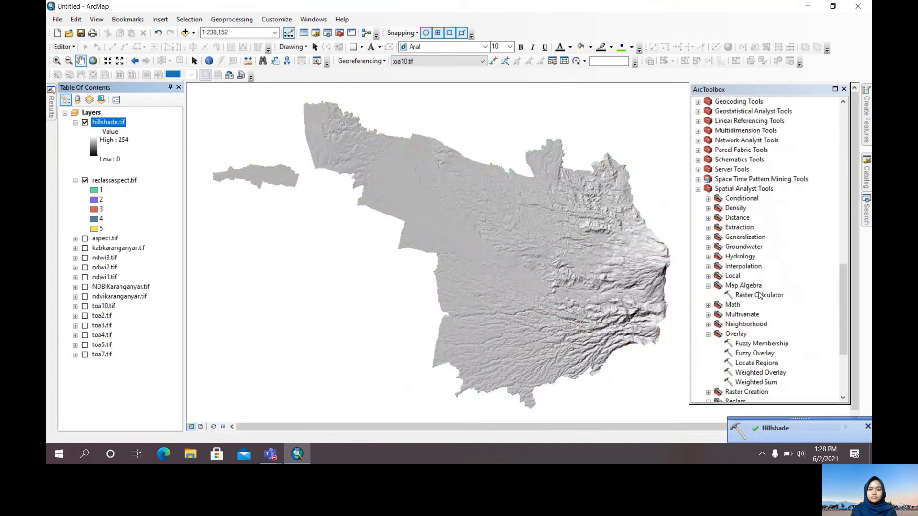
left_click(75, 181)
left_click(85, 181)
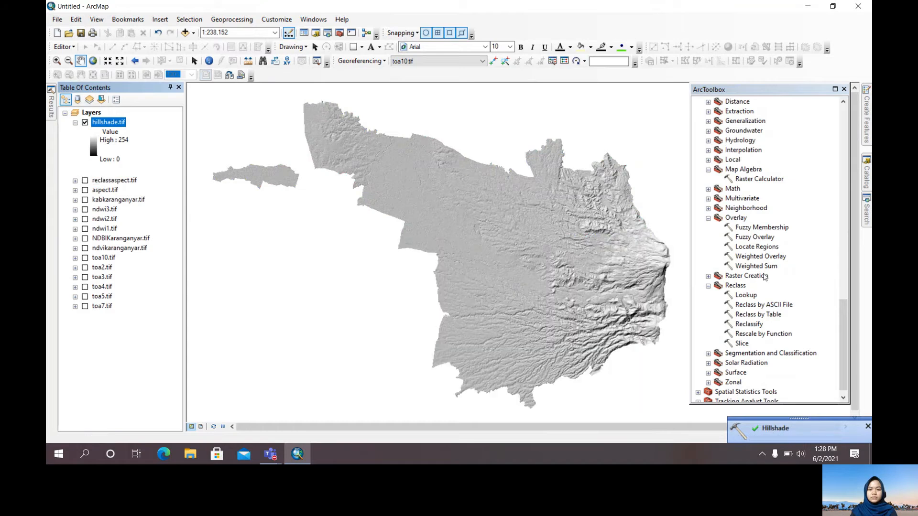
Set up a Reclassify of hillshade.tif with five Equal Interval classes and the new values reversed
scroll(765, 278, "down", 1)
double_click(752, 314)
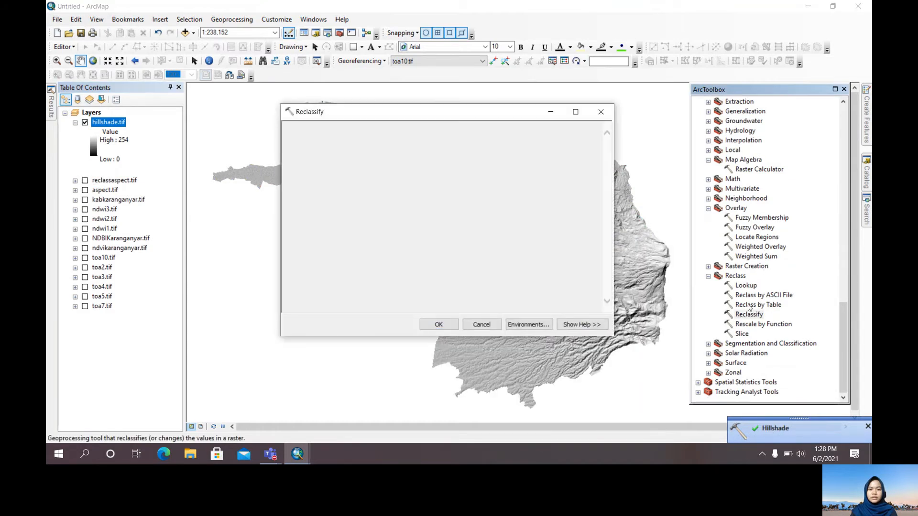
left_click_drag(117, 123, 323, 148)
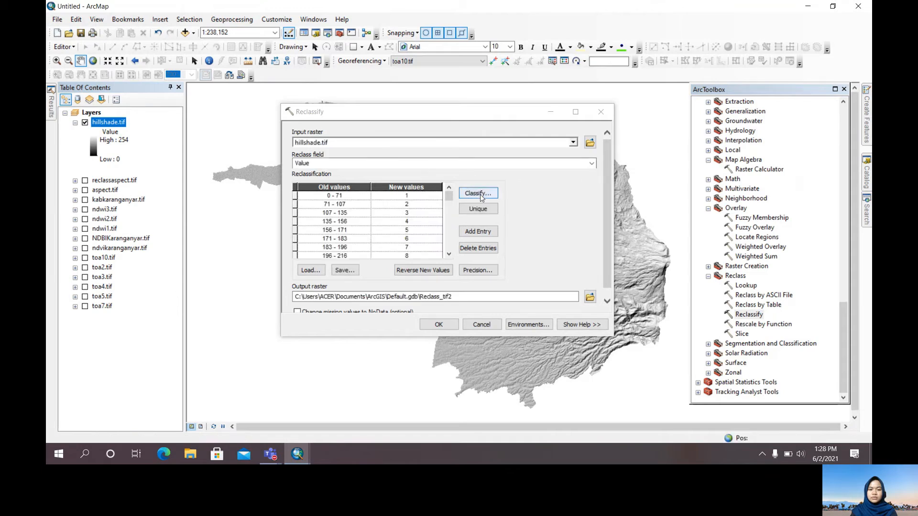
left_click(478, 193)
left_click(430, 118)
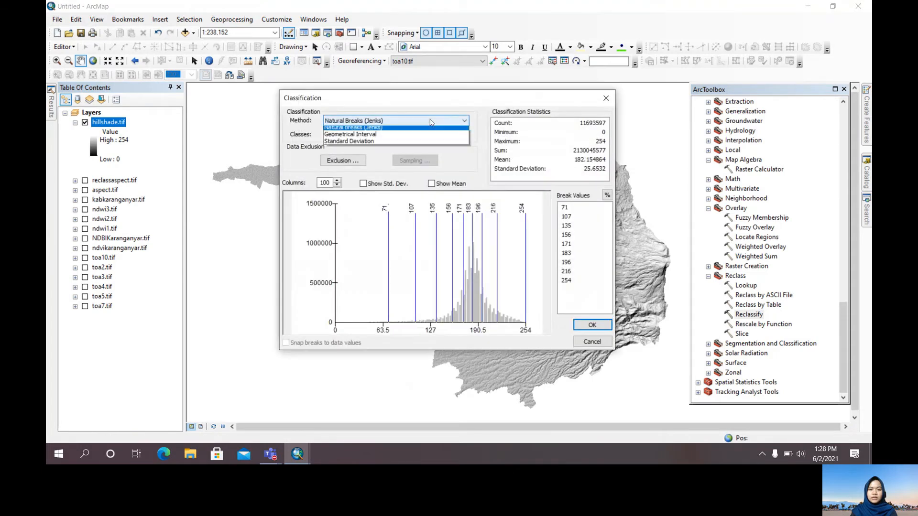
left_click(406, 135)
left_click(356, 134)
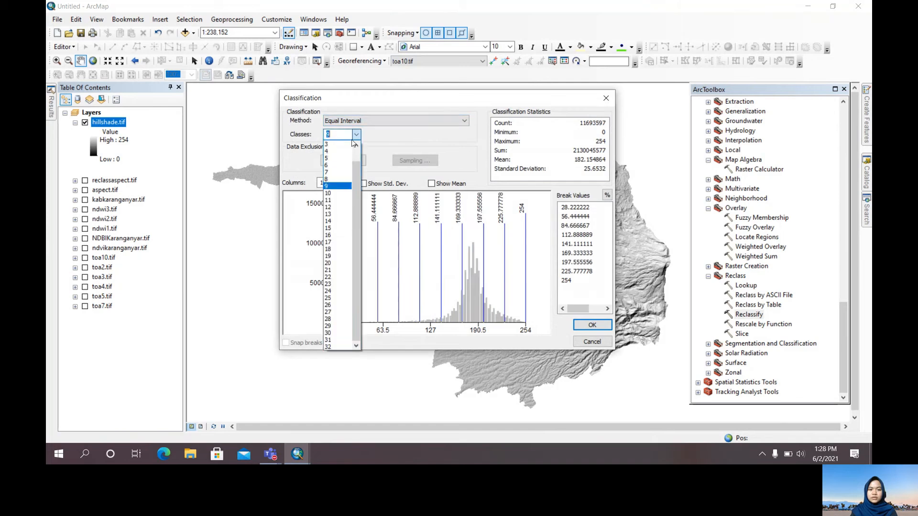
left_click(347, 161)
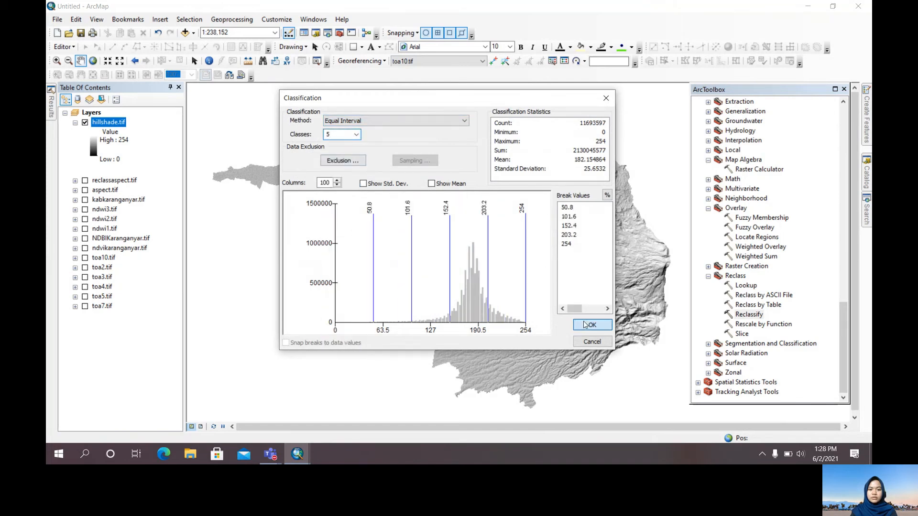
left_click(592, 324)
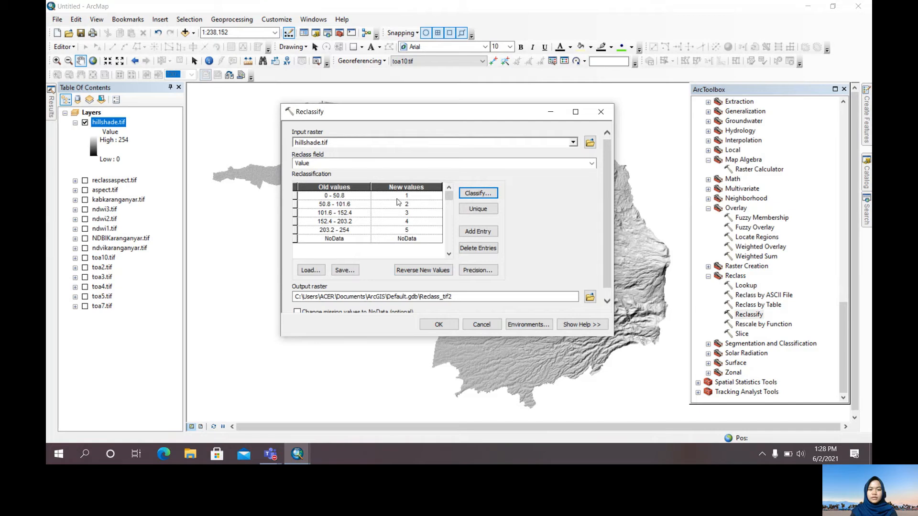
left_click(429, 271)
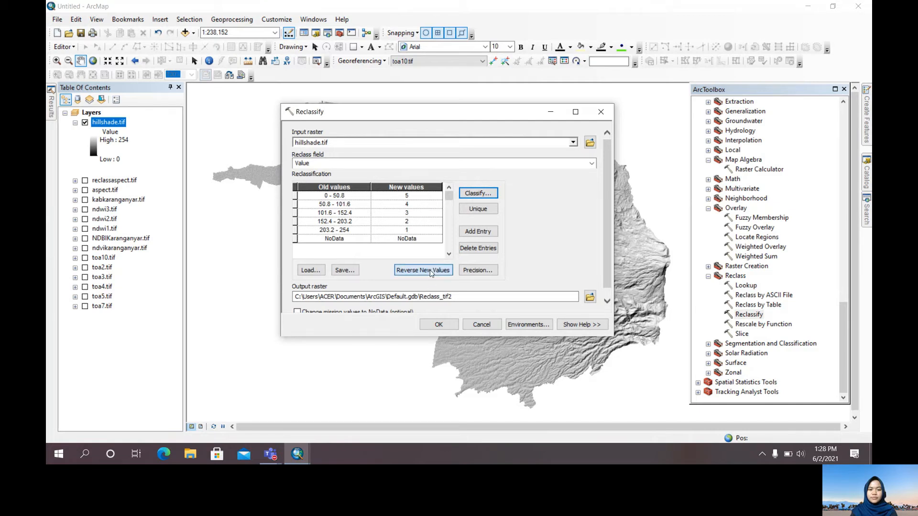
Run the reclassification with the output saved as reclasshillshade.tif in the Output folder, and hide and collapse hillshade.tif
left_click(590, 297)
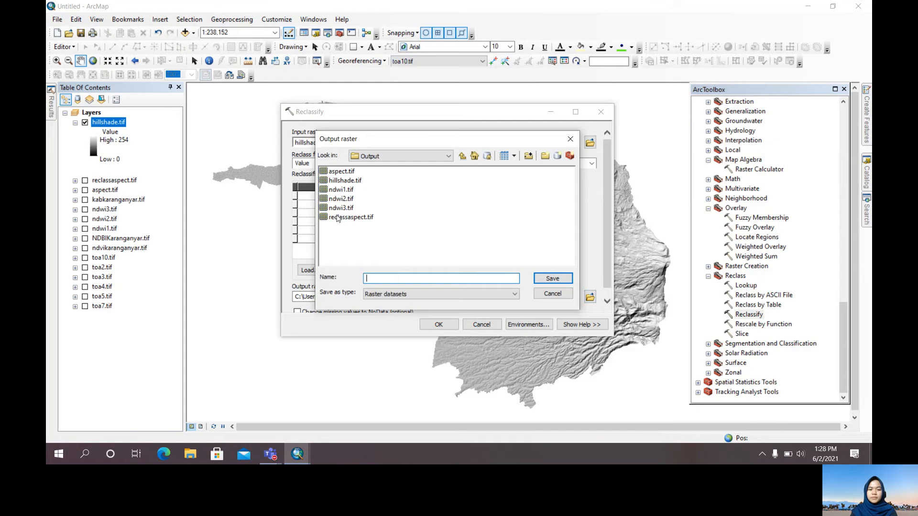
left_click(333, 186)
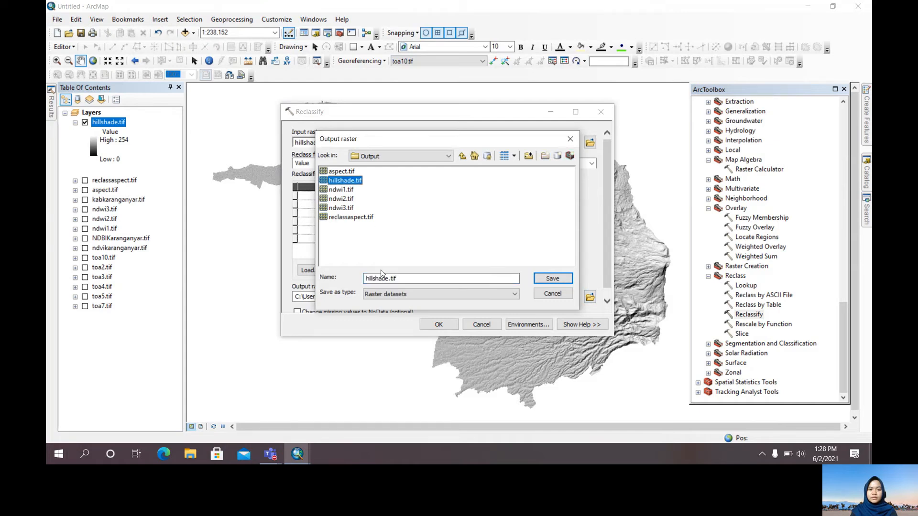
left_click(366, 278)
type("rec")
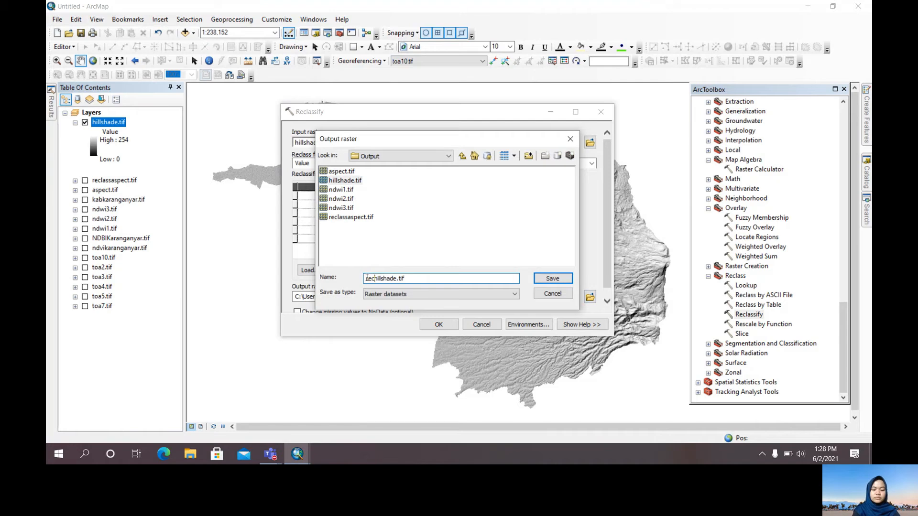
type("lass")
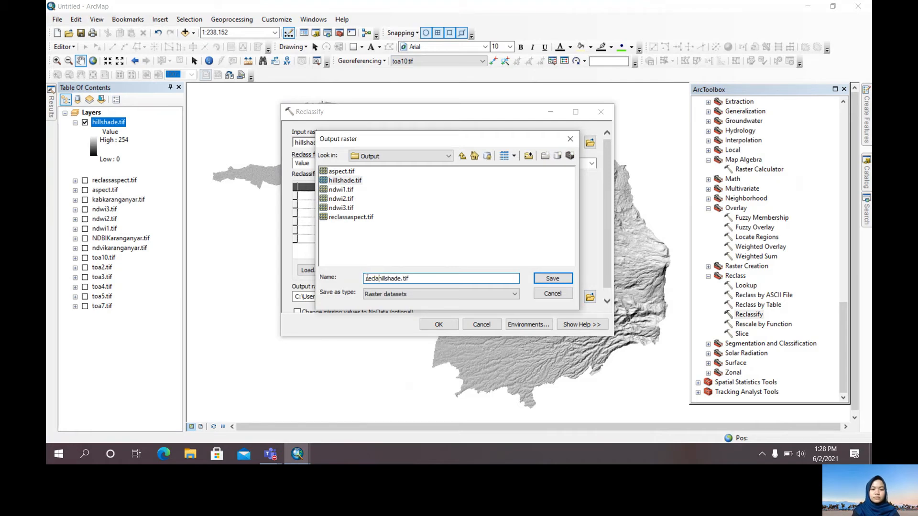
key("Return")
left_click(438, 325)
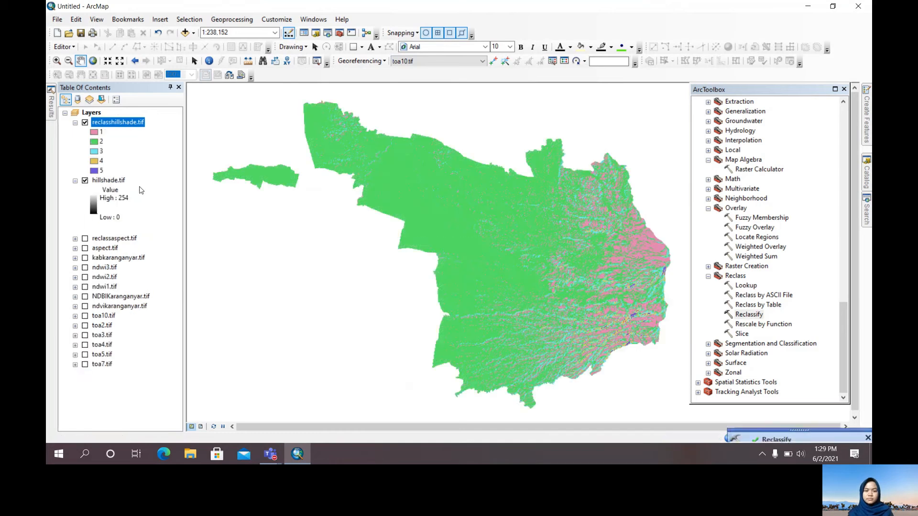
left_click(85, 180)
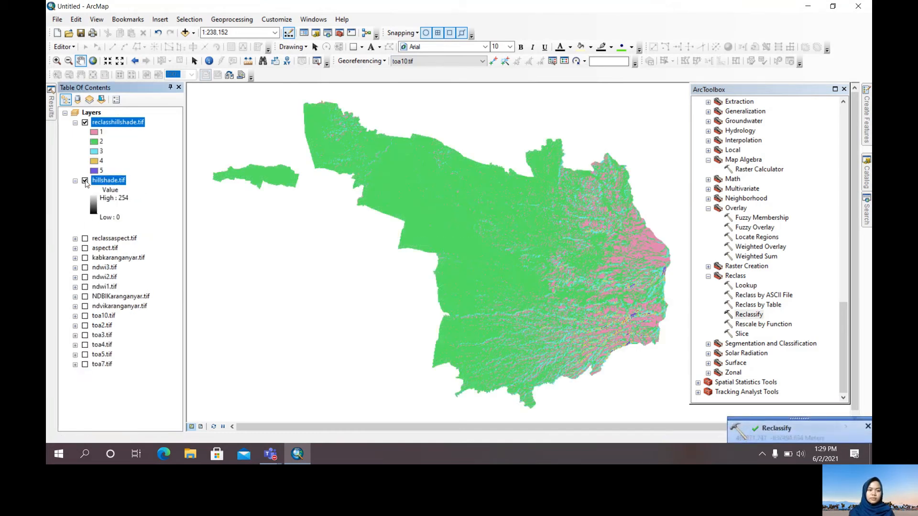
left_click(75, 180)
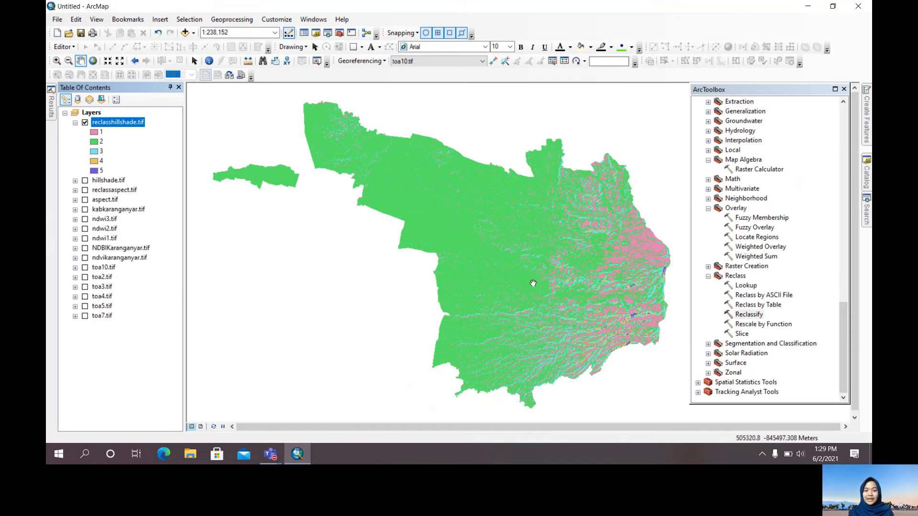
Add the CH rainfall polygon layer to the map
scroll(562, 303, "up", 1)
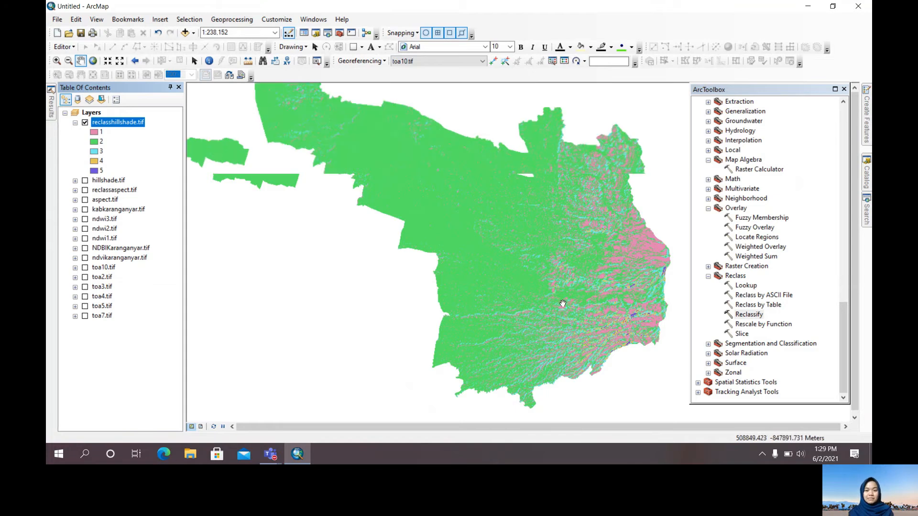
scroll(563, 303, "up", 1)
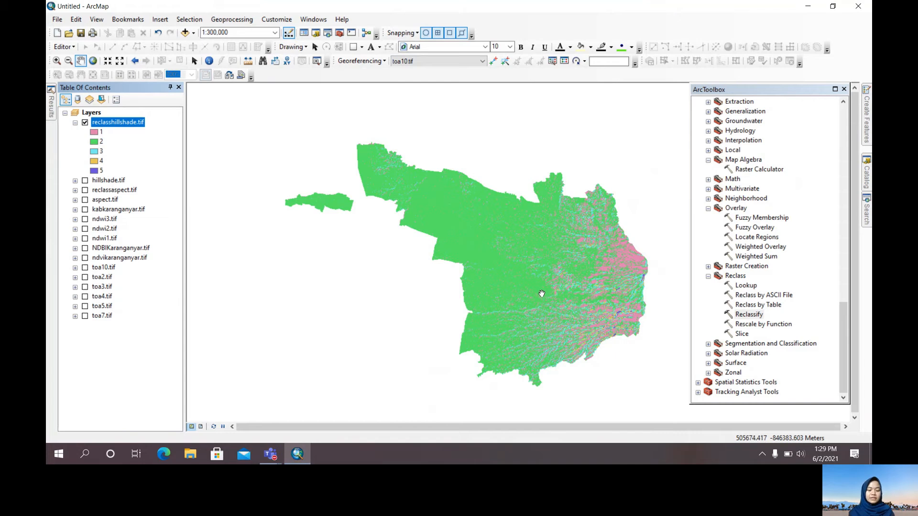
left_click(185, 33)
left_click(475, 158)
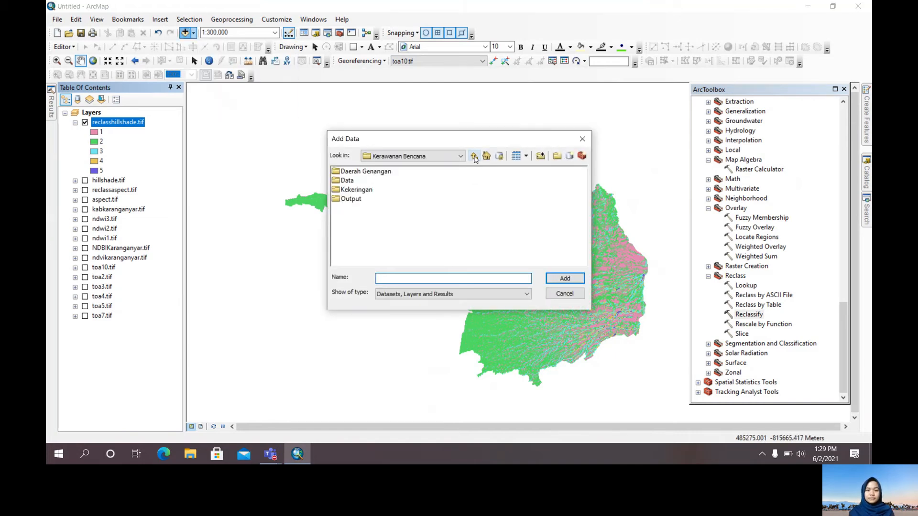
left_click(474, 158)
double_click(552, 235)
double_click(353, 174)
left_click(354, 174)
left_click(570, 279)
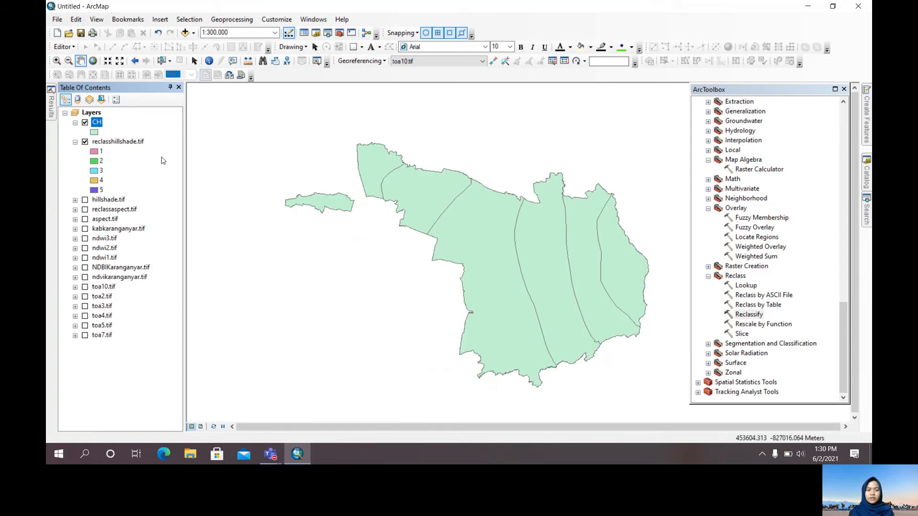
Convert the CH polygons to a raster using the C_Hujan value field, saved as curahhujan.tif in the Output folder
scroll(784, 287, "up", 10)
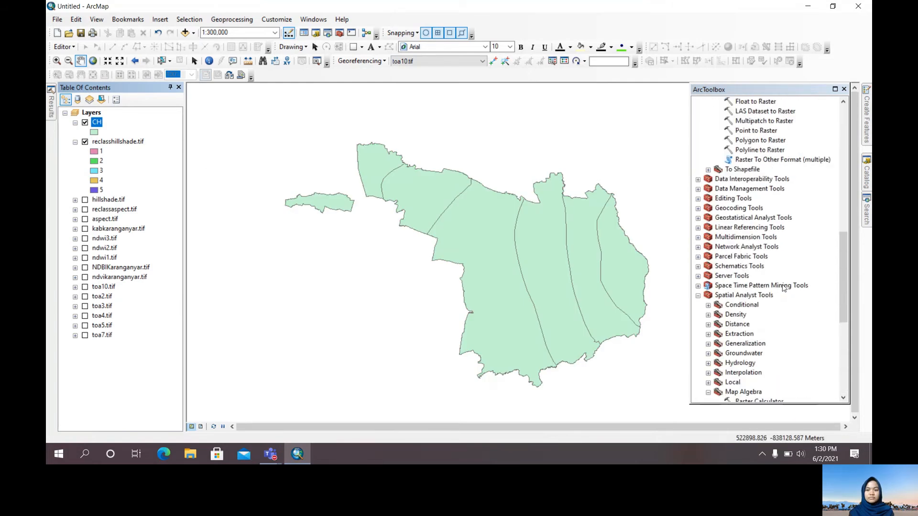
double_click(762, 229)
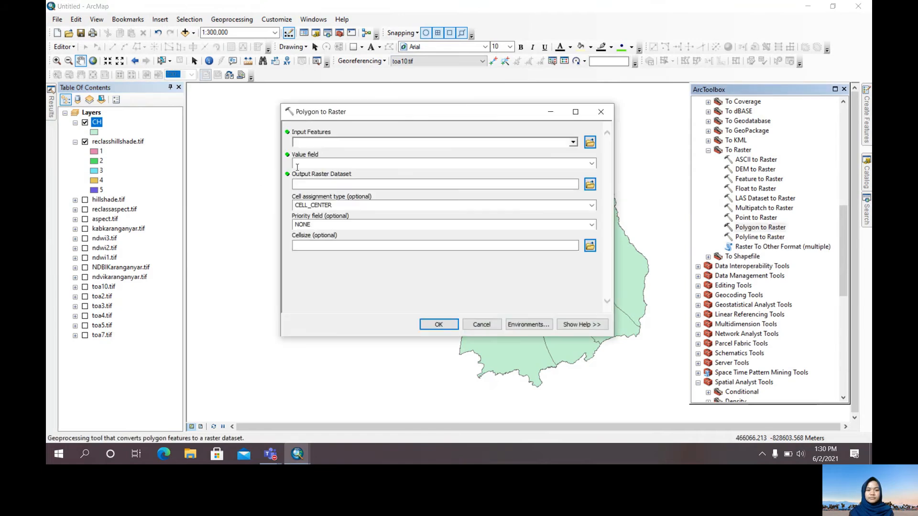
left_click_drag(95, 123, 303, 142)
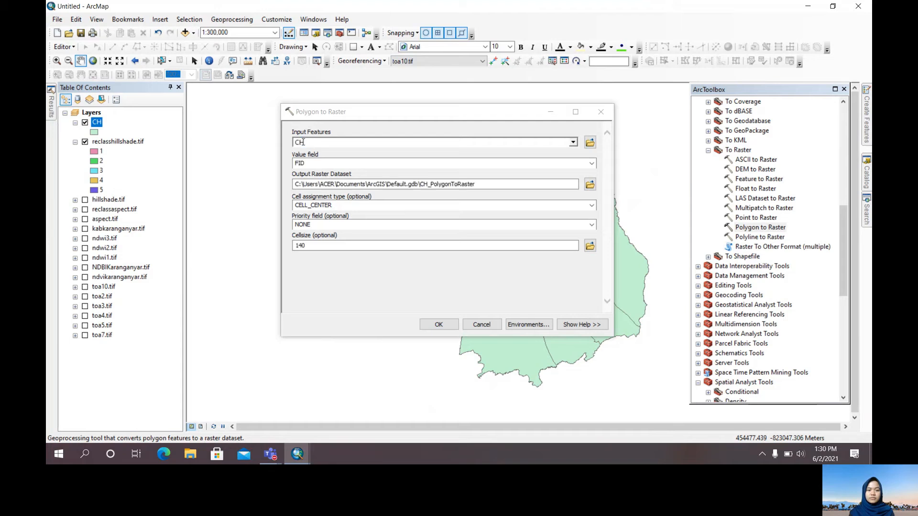
left_click(592, 165)
left_click(578, 188)
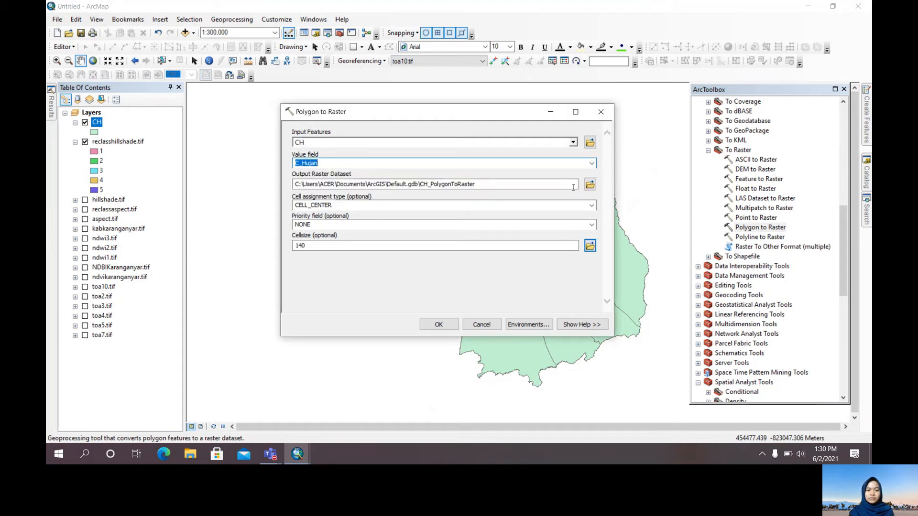
left_click(590, 186)
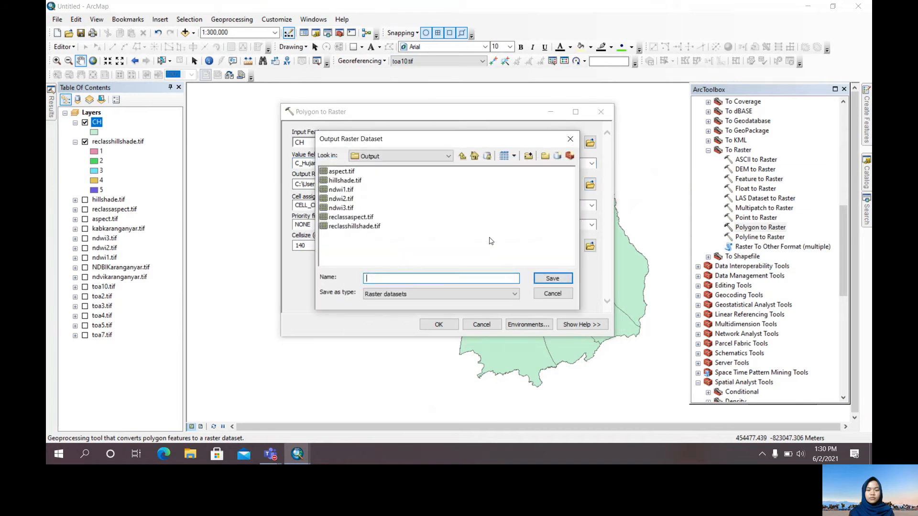
type("cura")
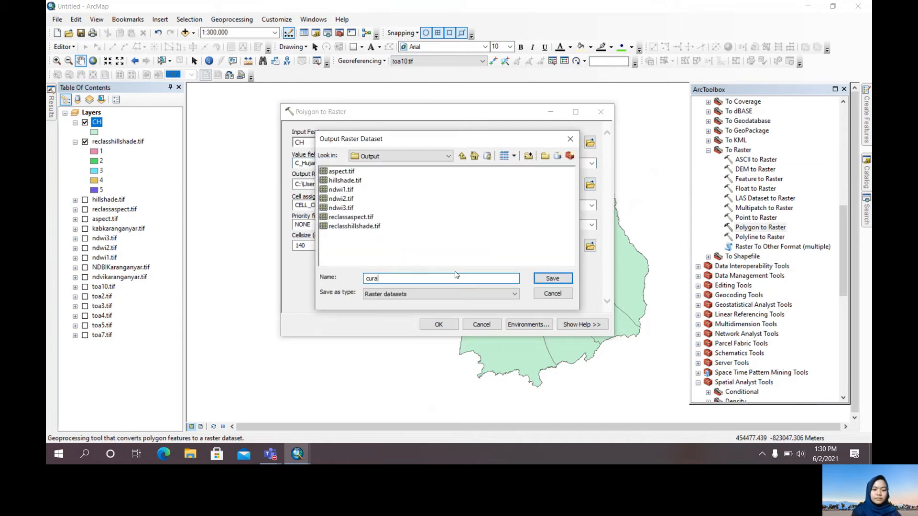
type("hhujan.tif")
key("Return")
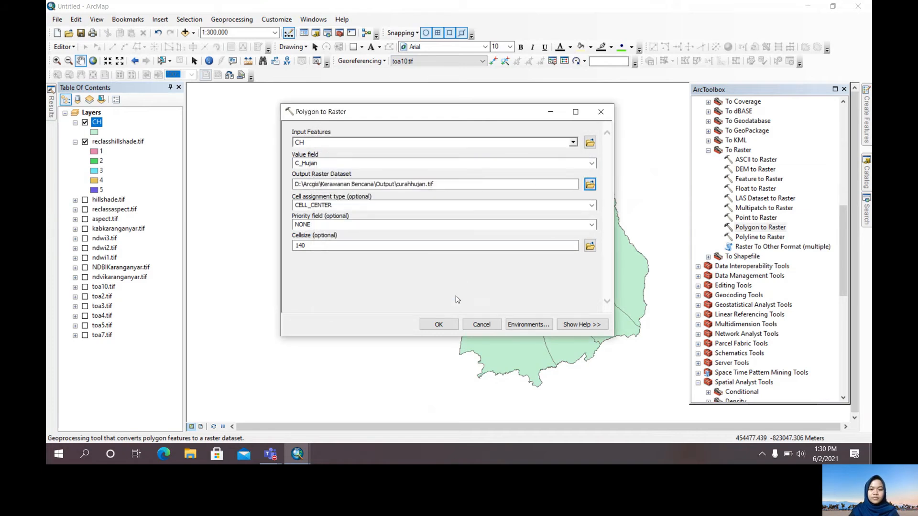
left_click(439, 324)
Hide and collapse reclasshillshade.tif, then hide the CH layer and move it below curahhujan.tif
scroll(798, 311, "down", 10)
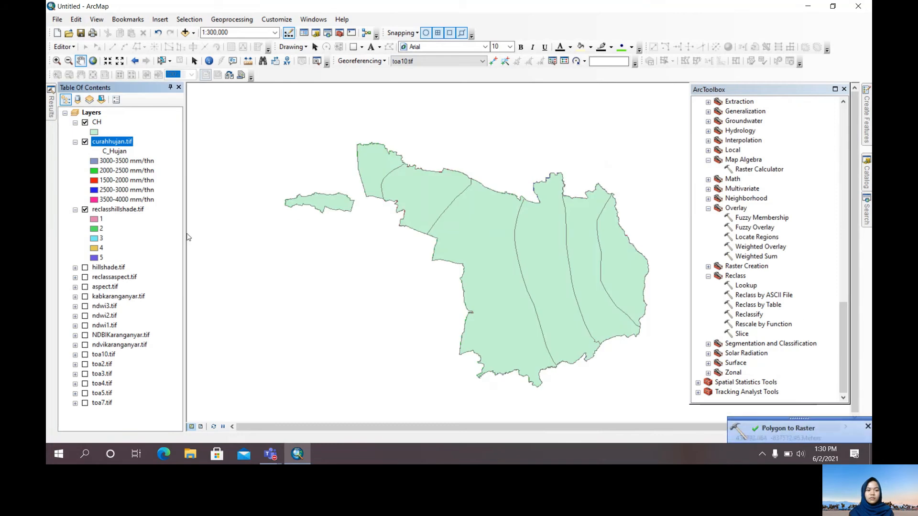
left_click(85, 209)
left_click(75, 209)
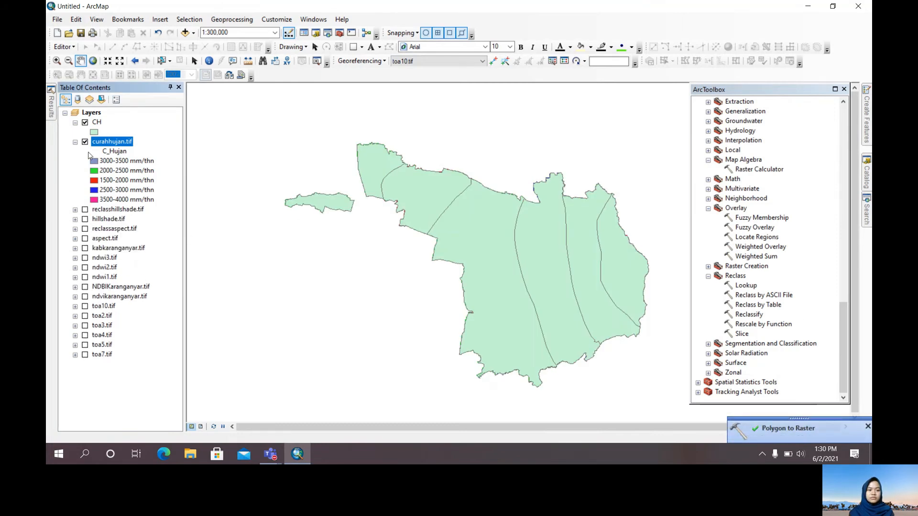
left_click(85, 122)
left_click(97, 122)
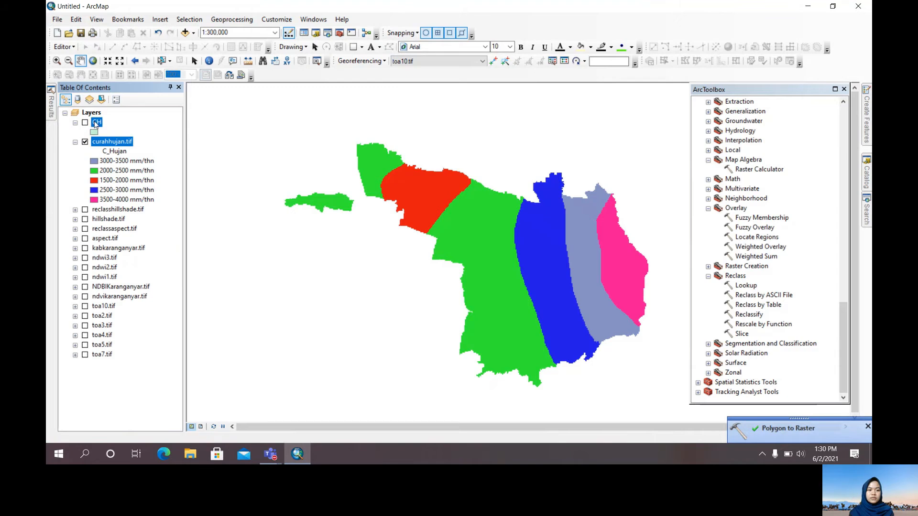
left_click_drag(107, 199, 107, 201)
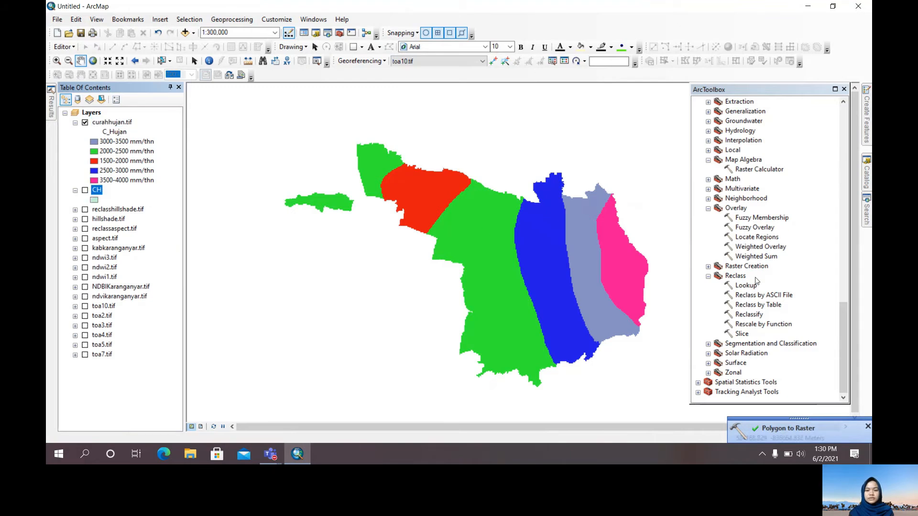
Set up a Reclassify of curahhujan.tif, assigning new values 1 to 5 to the old values 1 to 5
double_click(760, 317)
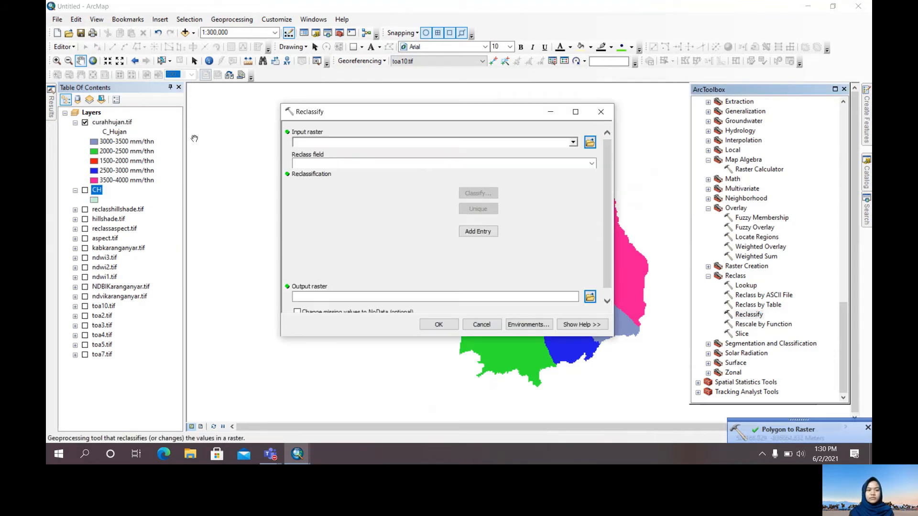
left_click_drag(129, 121, 312, 145)
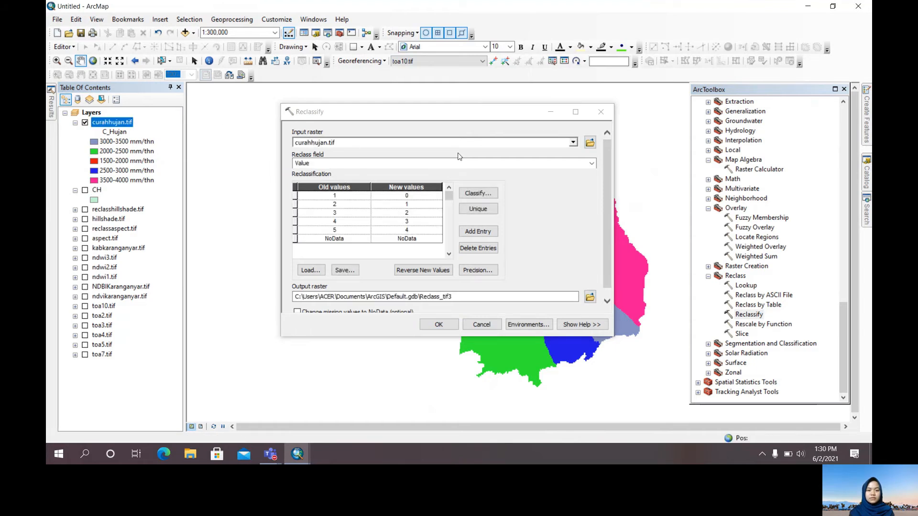
left_click(421, 197)
type("1")
key("Return")
type("2")
key("Return")
type("3")
key("Return")
type("4")
key("Return")
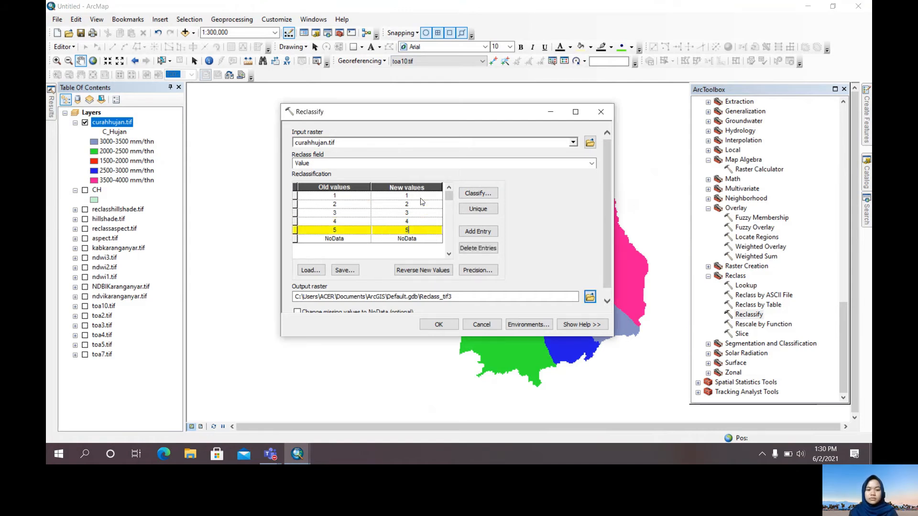
type("5")
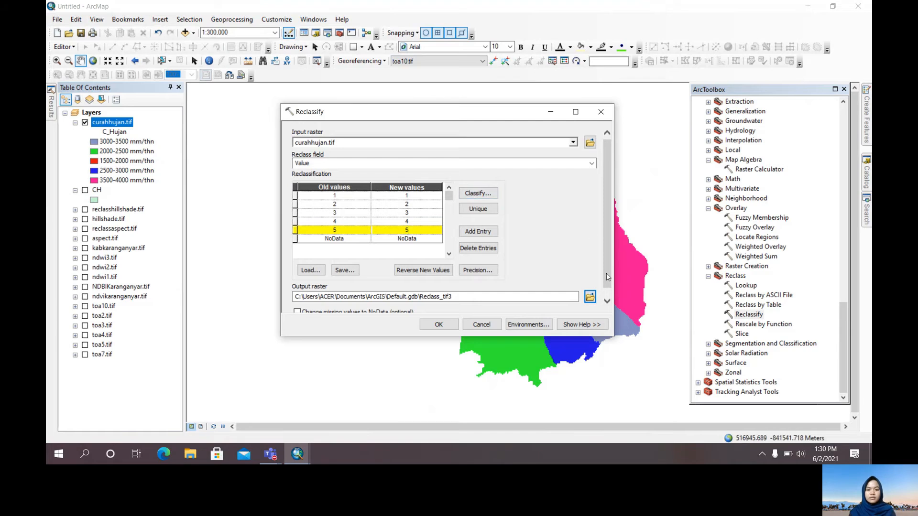
Set the rainfall reclassification output to reclasscurahhujan.tif in the Output folder
left_click(608, 300)
left_click(590, 289)
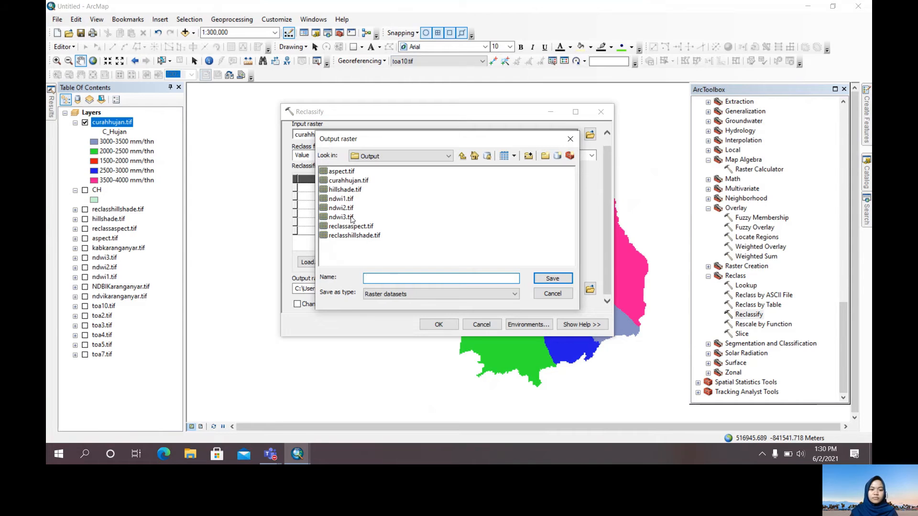
left_click(349, 180)
left_click(368, 278)
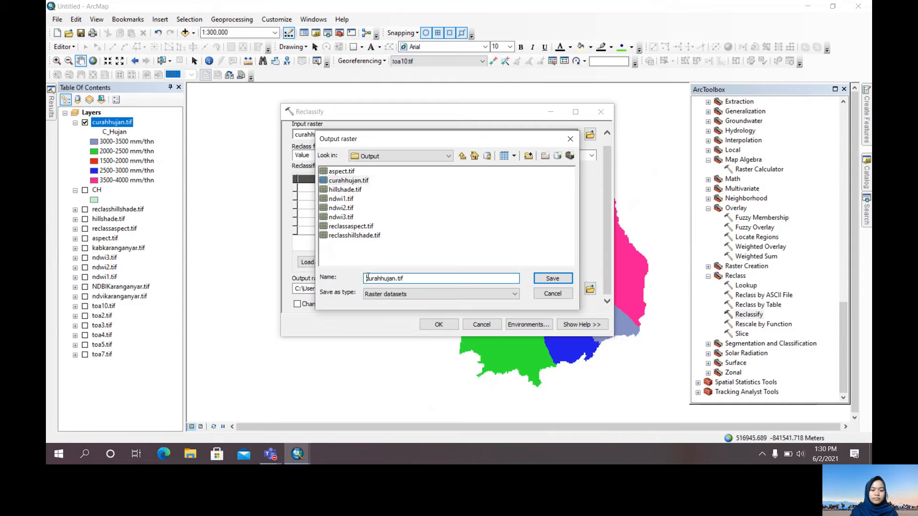
type("reclass")
key("Return")
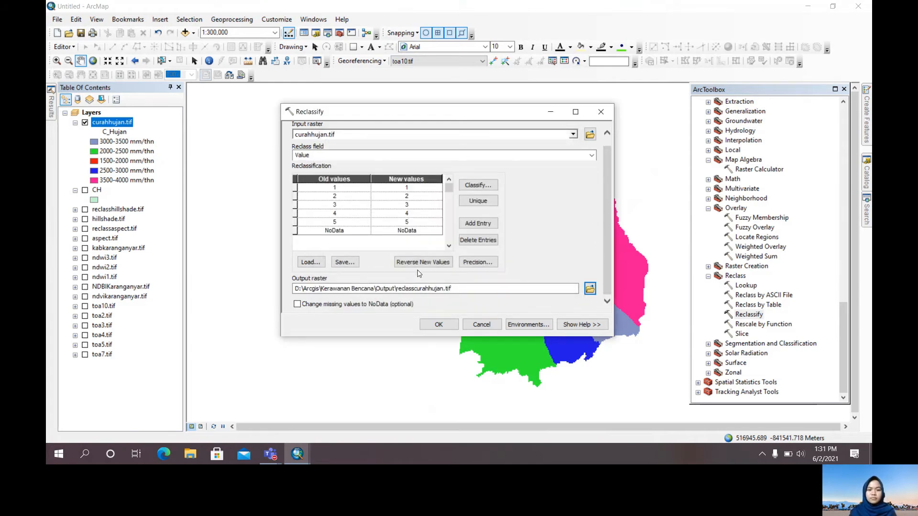
Run the rainfall reclassification, then hide curahhujan.tif and collapse it together with the CH layer
left_click(439, 325)
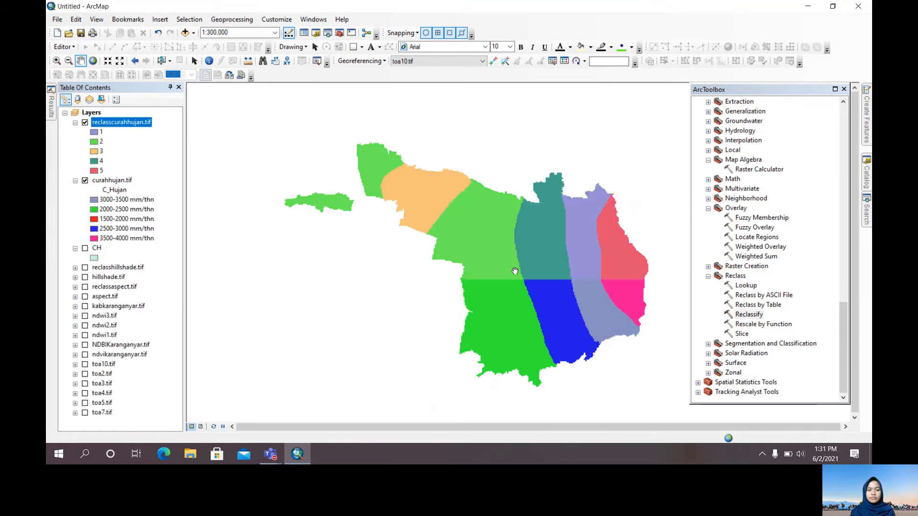
left_click(75, 181)
left_click(85, 181)
left_click(75, 190)
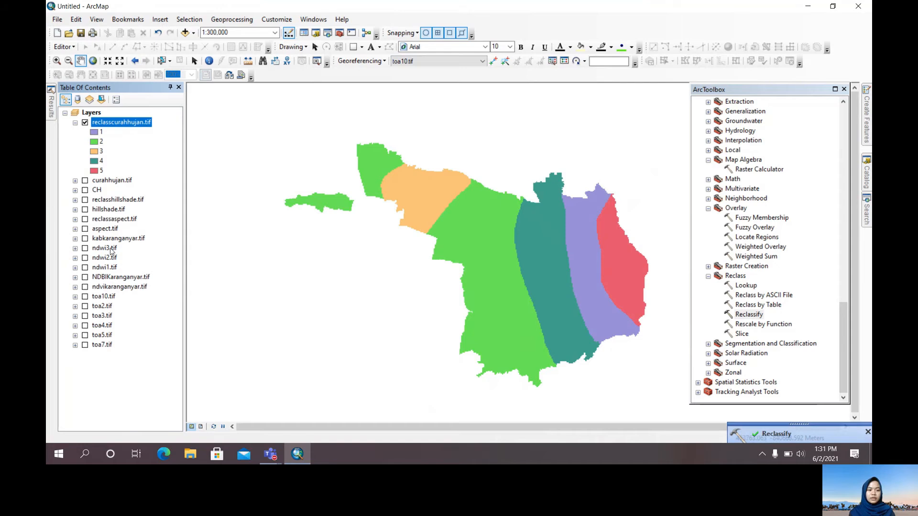
Set up a Reclassify of ndwi3.tif using the Equal Interval method with 5 classes
left_click(110, 248)
double_click(749, 314)
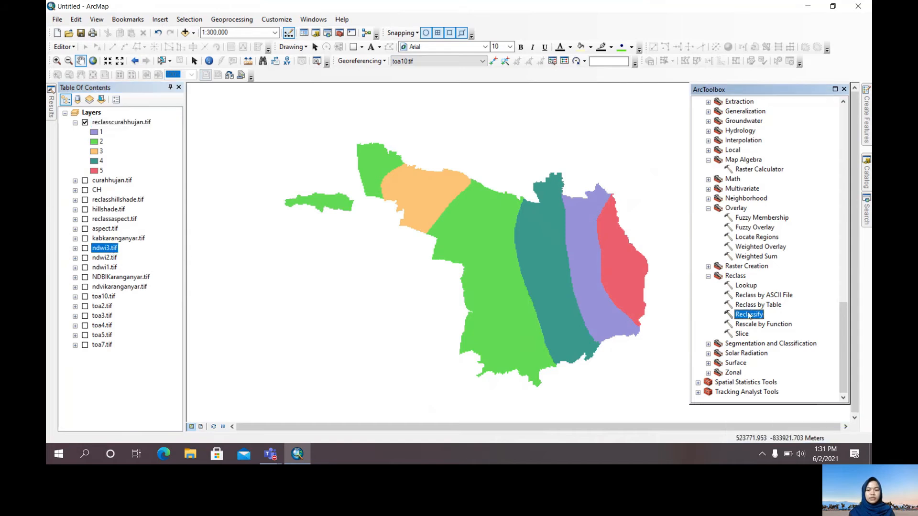
left_click_drag(105, 247, 316, 143)
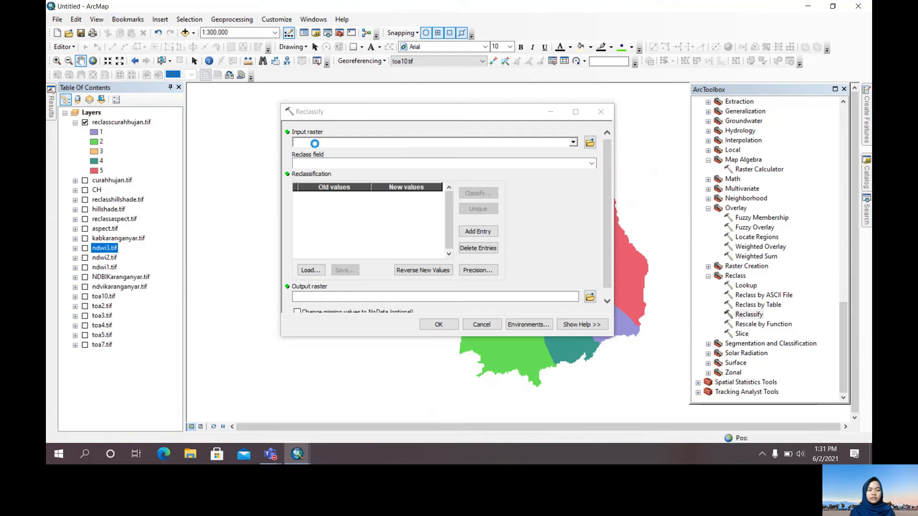
left_click(478, 193)
left_click(356, 121)
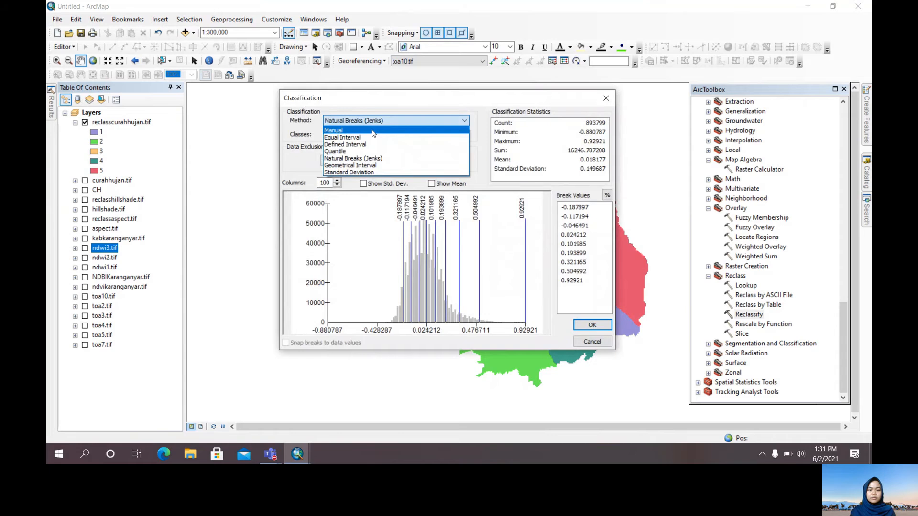
left_click(359, 133)
left_click(356, 134)
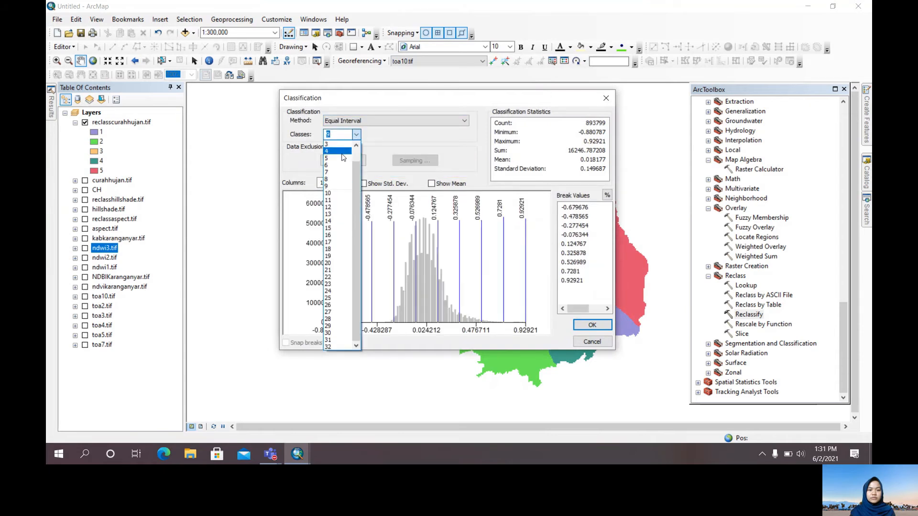
left_click(342, 158)
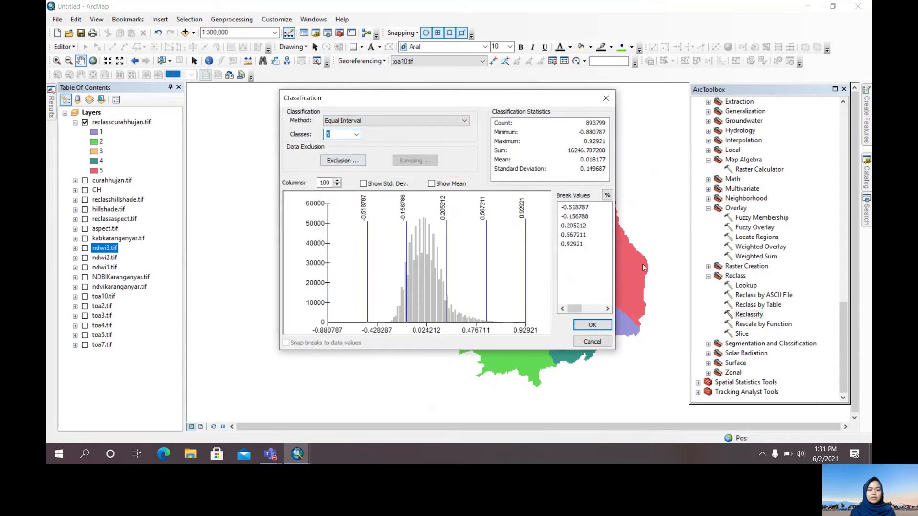
left_click(590, 324)
Run the NDWI reclassification with output reclassndwi3.tif in the Output folder, then collapse and hide reclasscurahhujan.tif
left_click(590, 297)
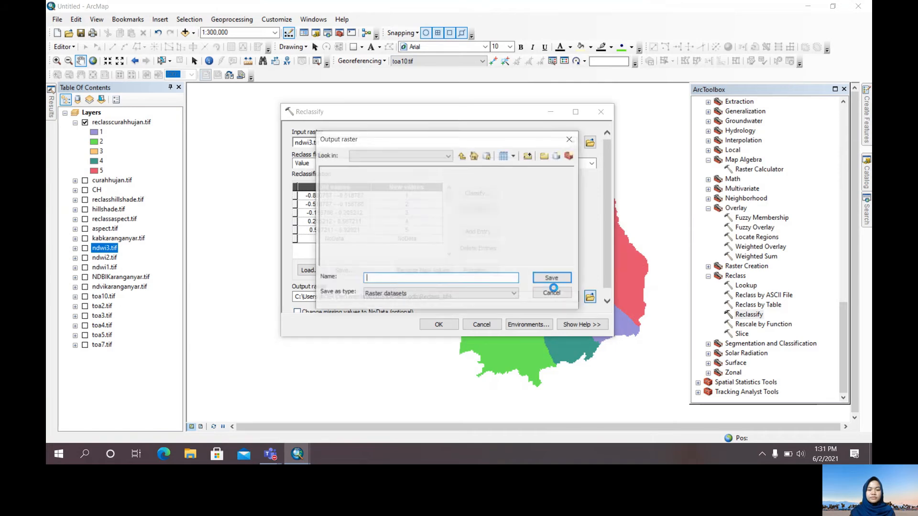
left_click(346, 218)
left_click(366, 279)
type("reclass")
key("Return")
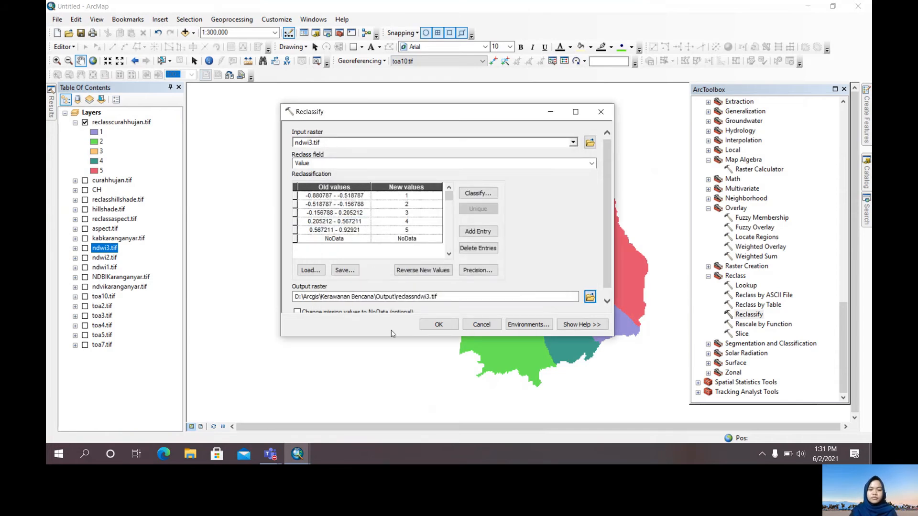
left_click(425, 325)
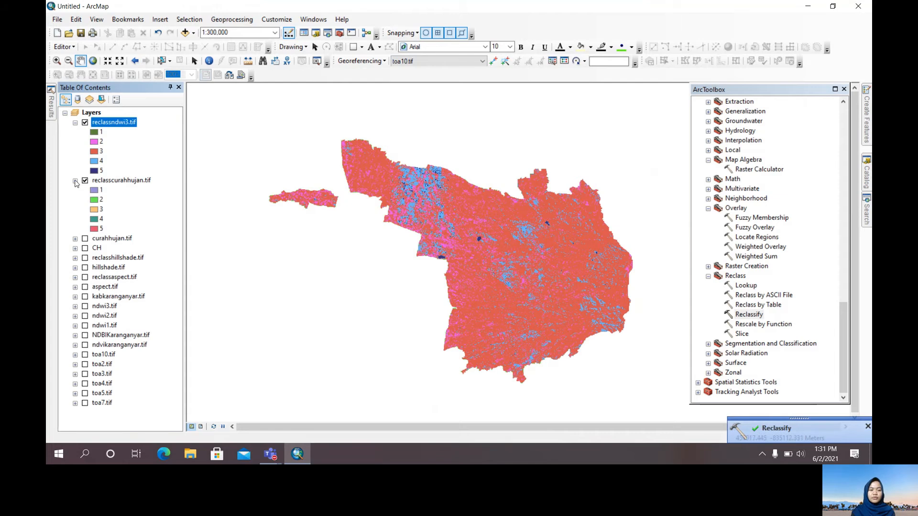
left_click(75, 182)
left_click(85, 180)
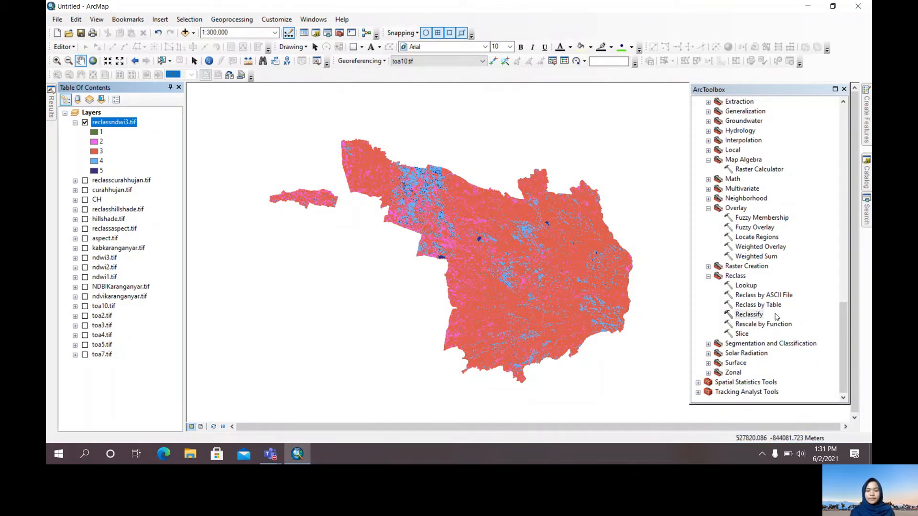
Start a Weighted Overlay and add reclassndwi3.tif as its first input raster
scroll(766, 324, "up", 1)
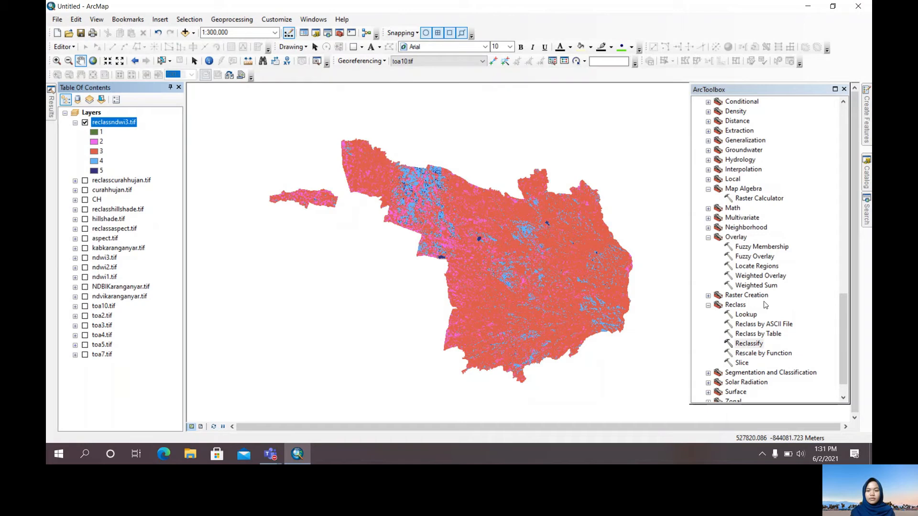
double_click(760, 276)
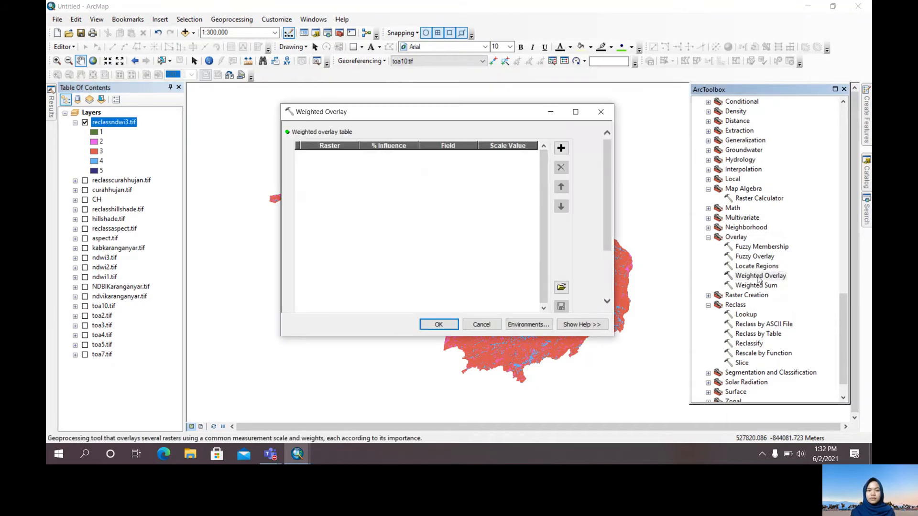
left_click(561, 149)
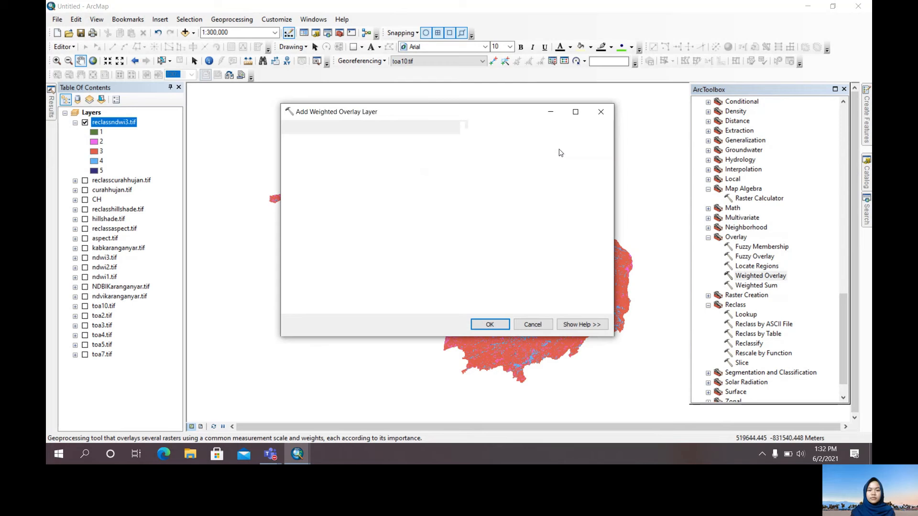
left_click(574, 143)
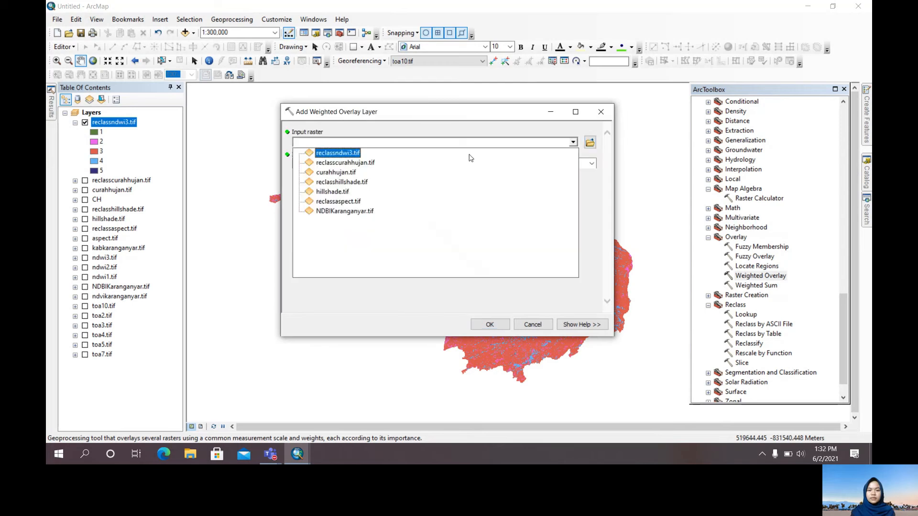
left_click(356, 155)
left_click(489, 325)
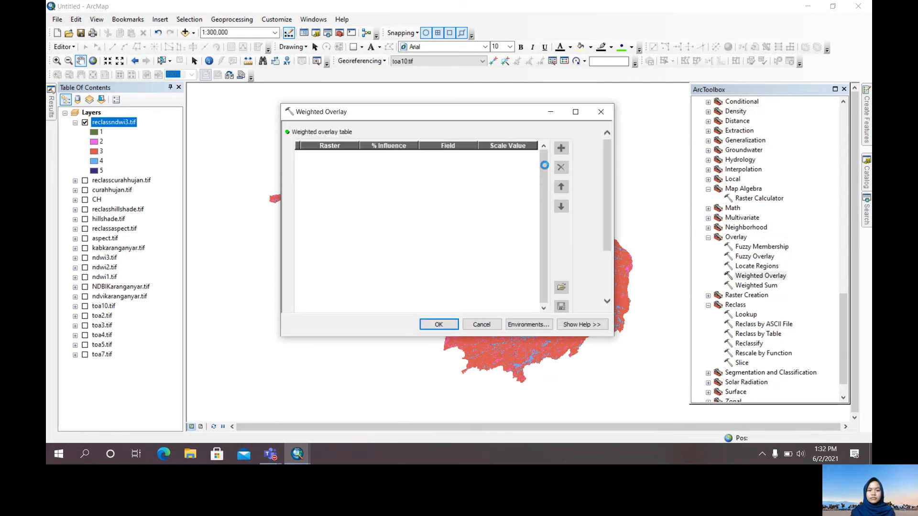
Add reclasscurahhujan.tif to the weighted overlay table
left_click(562, 148)
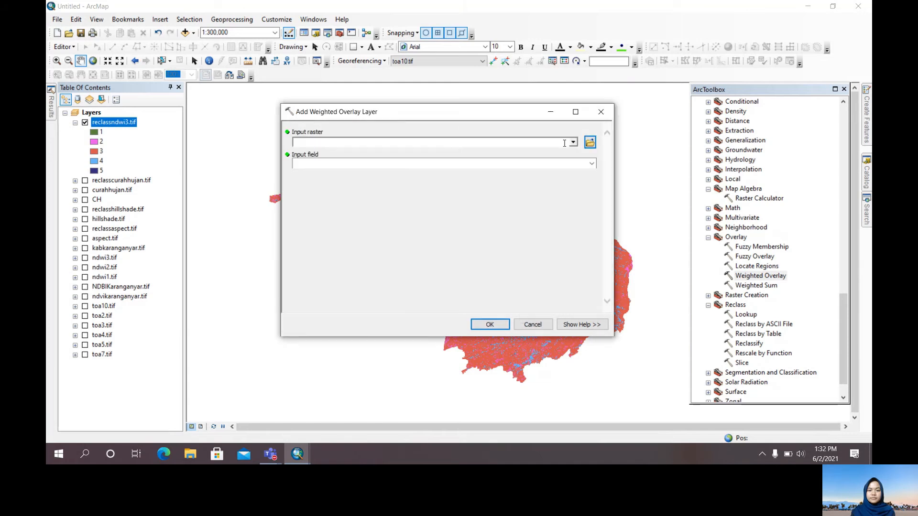
left_click(573, 144)
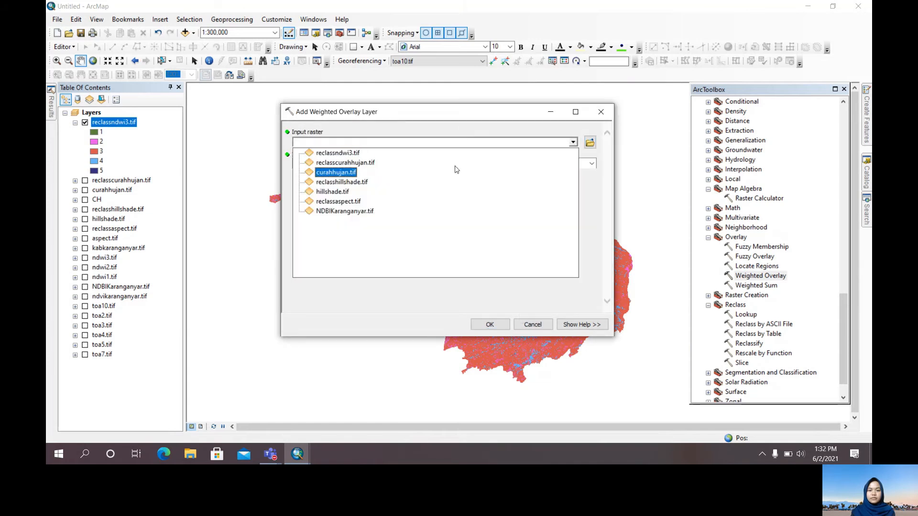
left_click(376, 165)
left_click(489, 325)
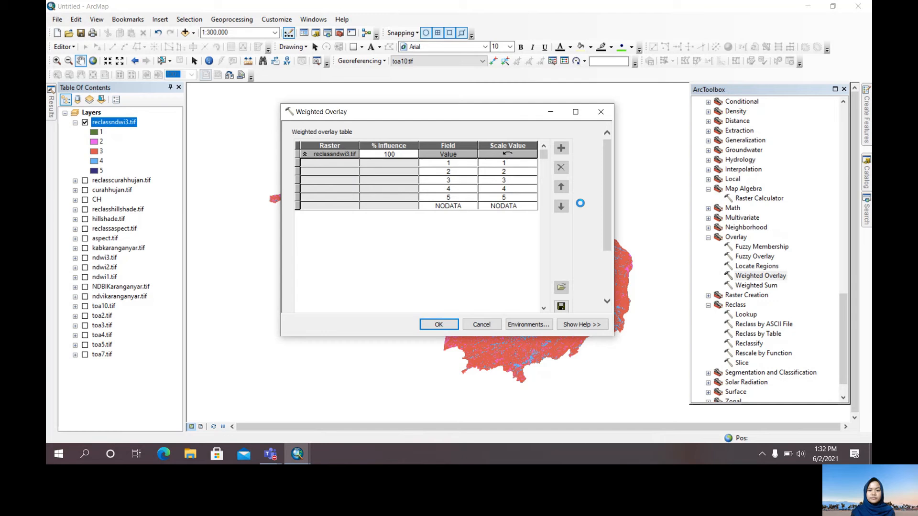
Add reclasshillshade.tif and reclassaspect.tif to the weighted overlay table
left_click(562, 149)
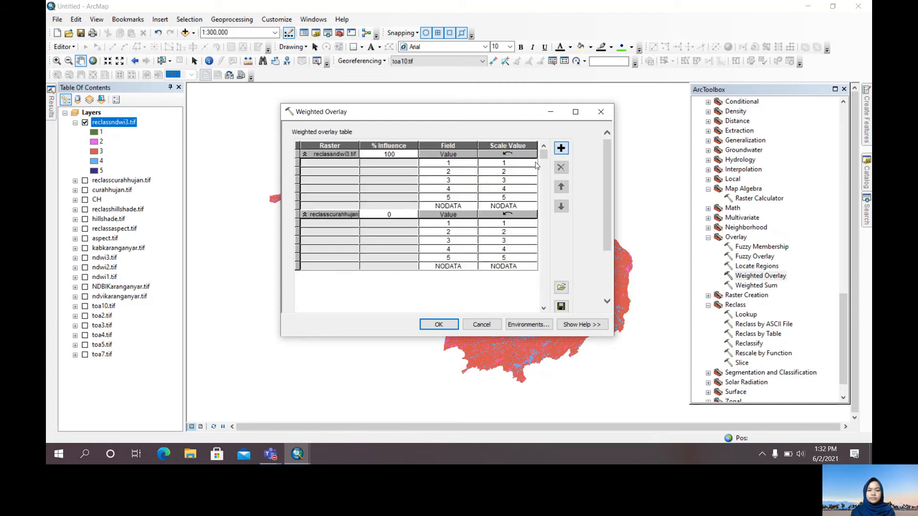
left_click(573, 143)
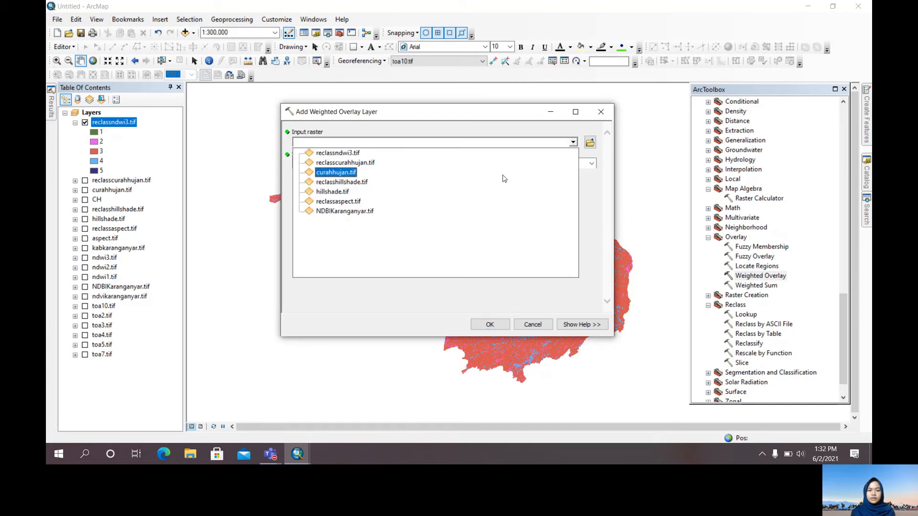
left_click(343, 182)
left_click(488, 321)
left_click(562, 149)
left_click(573, 143)
left_click(488, 204)
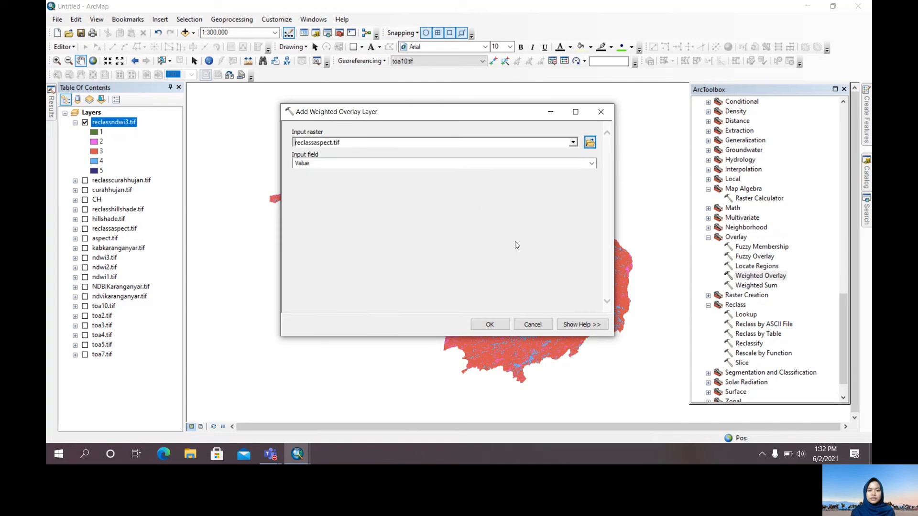
left_click(490, 324)
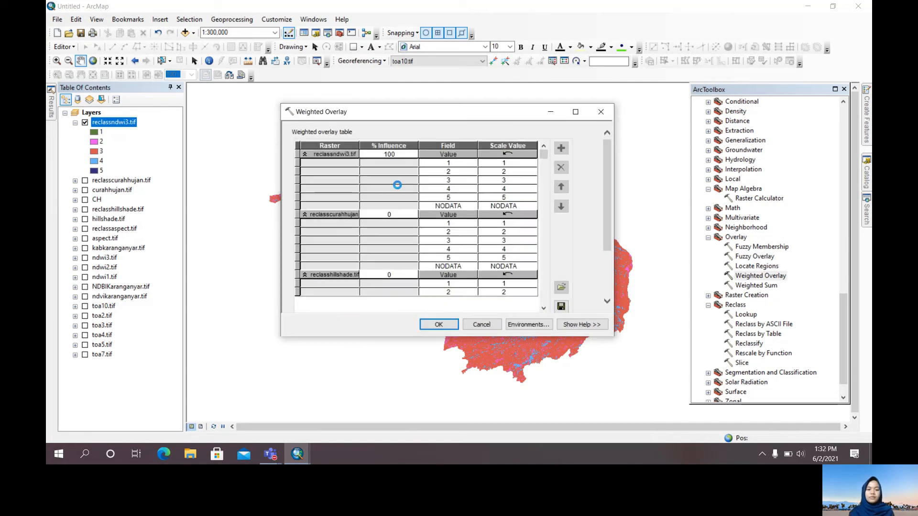
Set the % influence to 20 for reclassndwi3.tif, 40 for reclasscurahhujan.tif, 20 for reclasshillshade.tif and 20 for reclassaspect.tif
double_click(399, 154)
type("2")
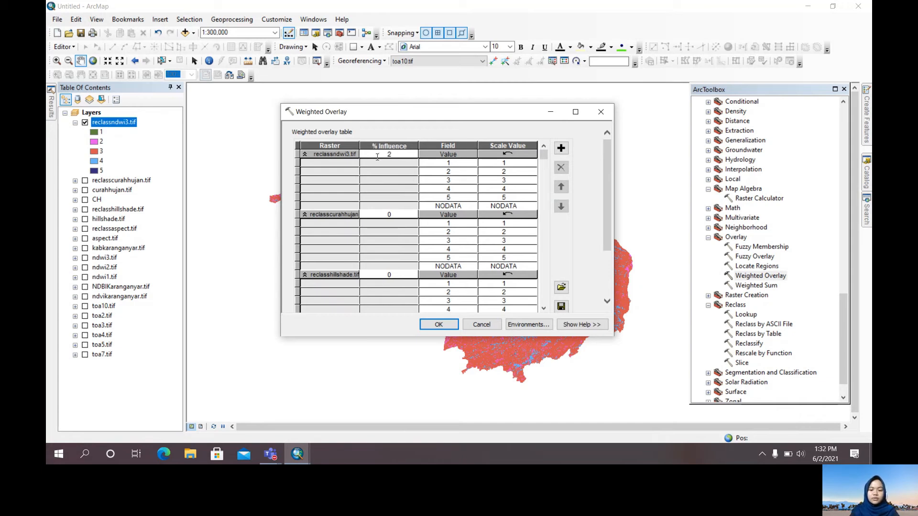
type("0")
key("Return")
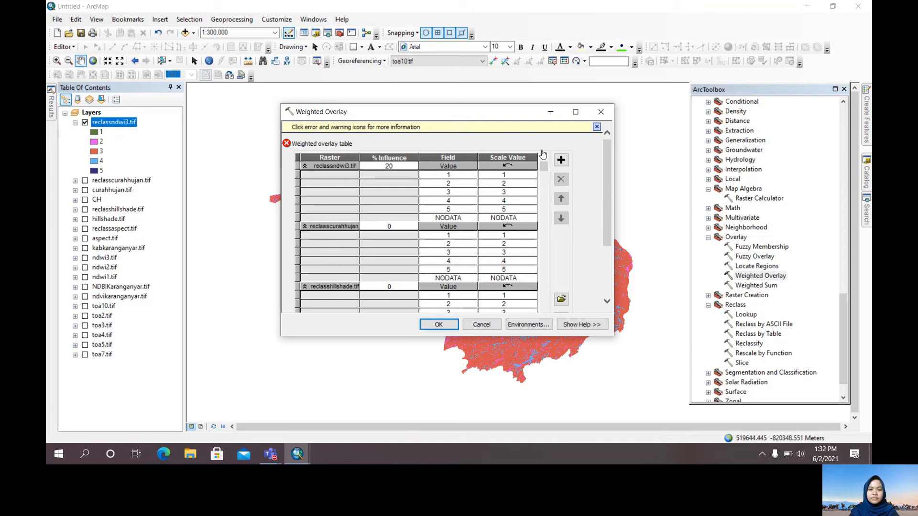
double_click(397, 215)
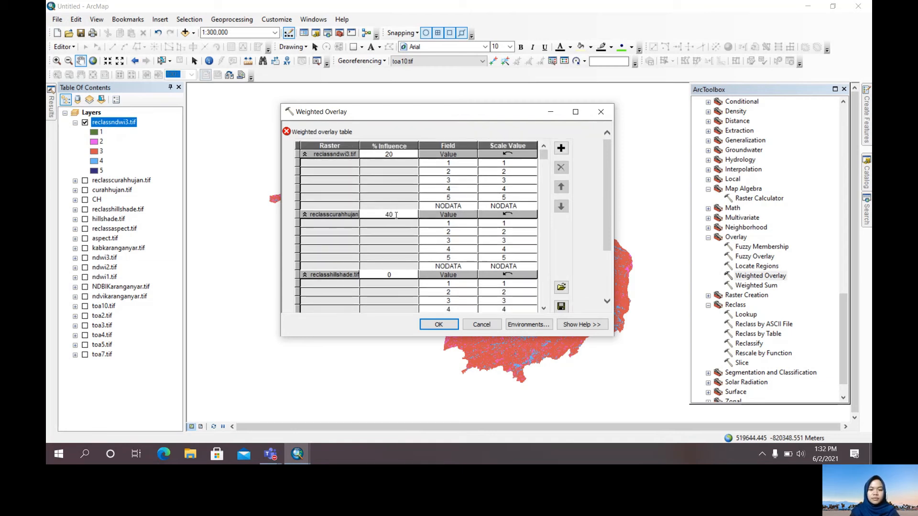
double_click(390, 274)
left_click(544, 224)
left_click(388, 293)
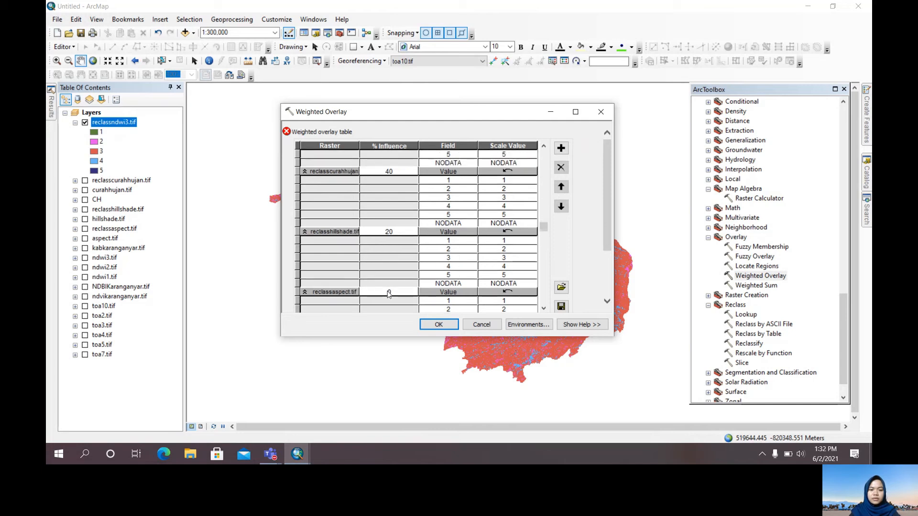
left_click(389, 293)
left_click(574, 256)
Set the overlay's evaluation scale to run from 1 to 5
left_click_drag(606, 205, 605, 279)
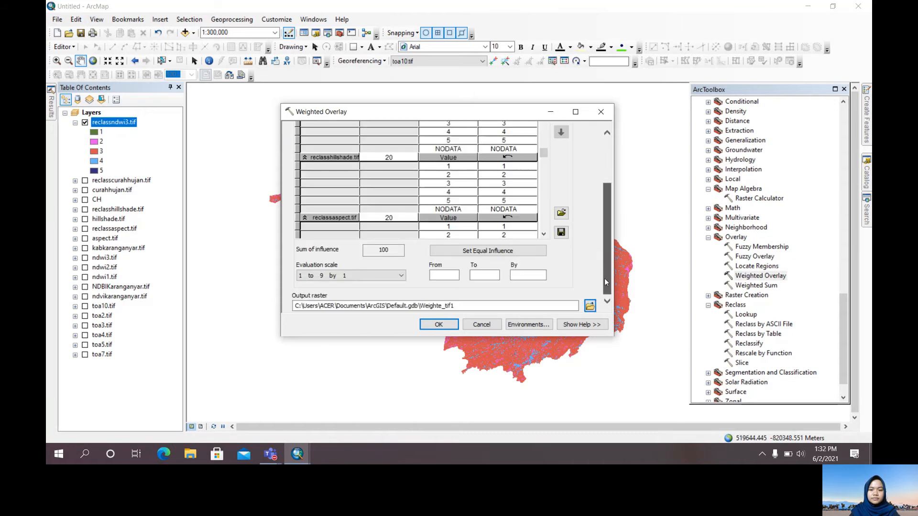
type("1")
left_click(484, 274)
Run the weighted overlay with output genanganair.tif in the Output folder, then collapse and hide reclassndwi3.tif
left_click(590, 305)
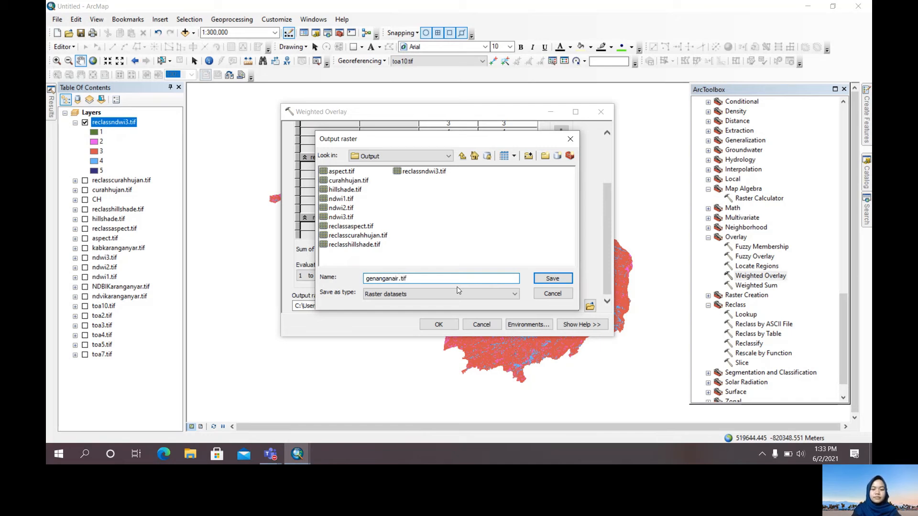
key("Return")
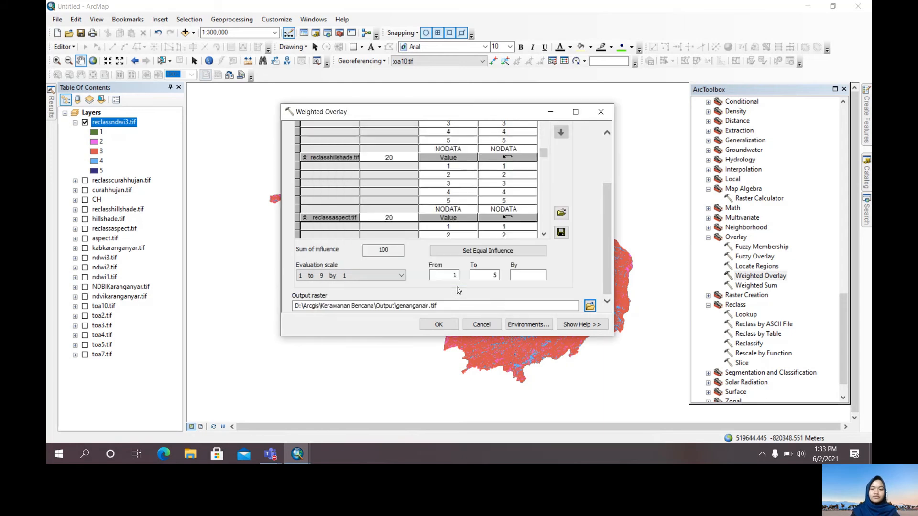
left_click(452, 327)
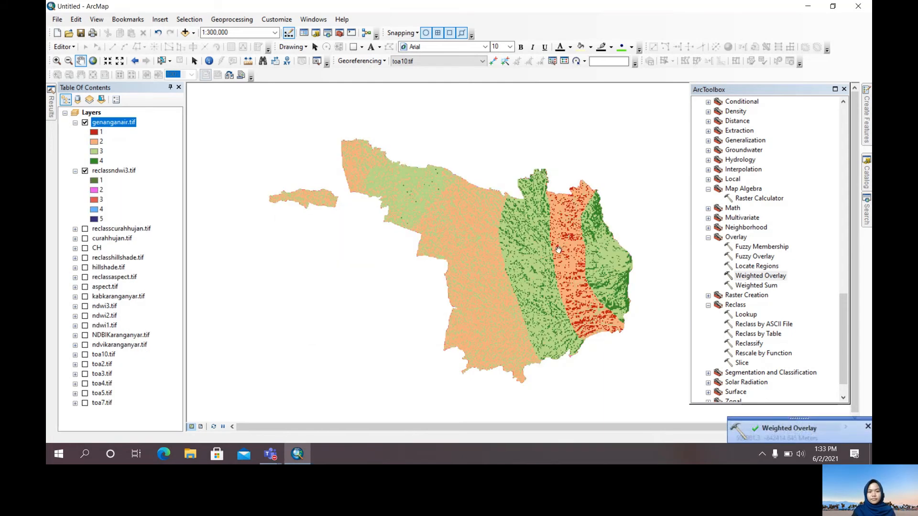
left_click(75, 171)
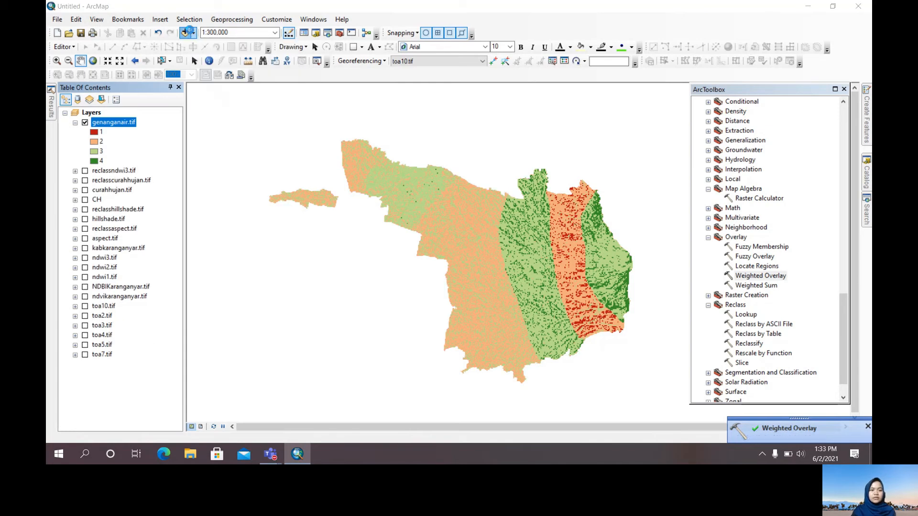
Add the Sungai_Krng river layer from the Data folder inside Kebakaran Hutan to the map
left_click(185, 32)
left_click(475, 157)
left_click(474, 157)
double_click(555, 211)
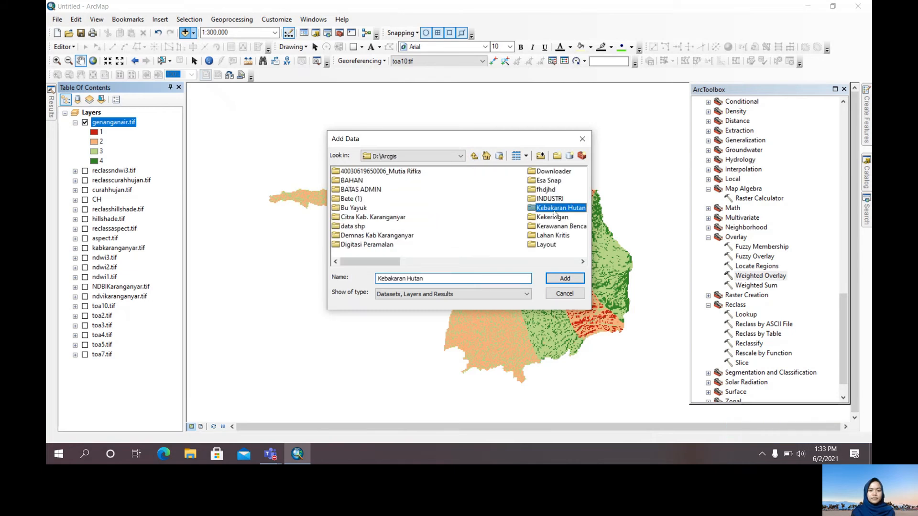
double_click(351, 173)
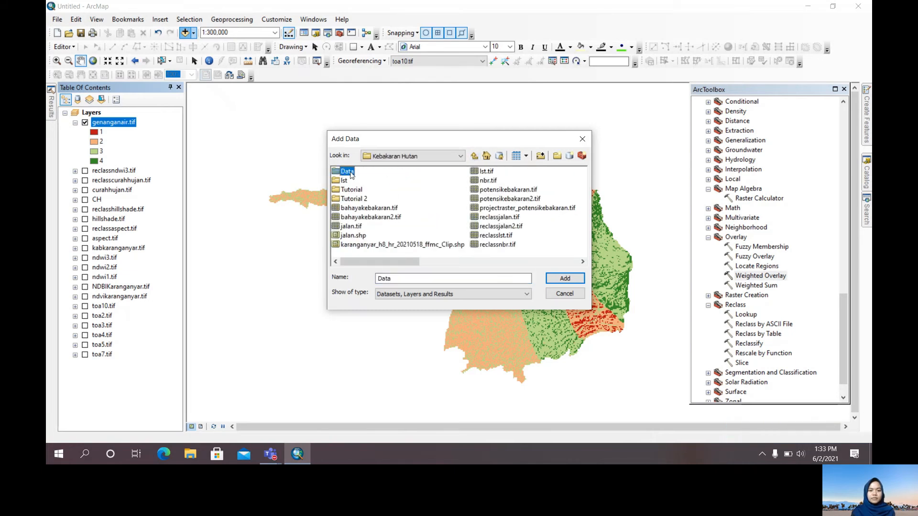
left_click(370, 199)
left_click(565, 277)
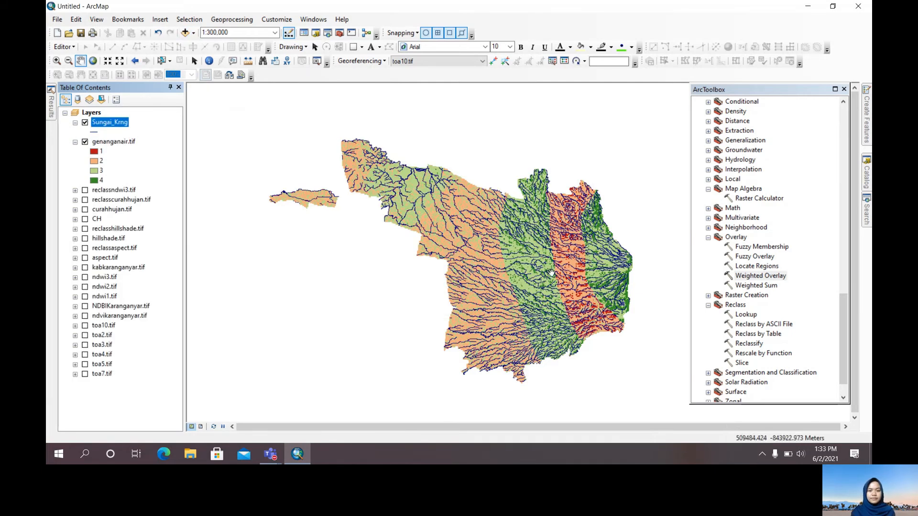
Examine how the river network crosses the inundation vulnerability classes across Karanganyar, especially in the eastern part of the map
scroll(551, 273, "up", 3)
scroll(551, 273, "down", 3)
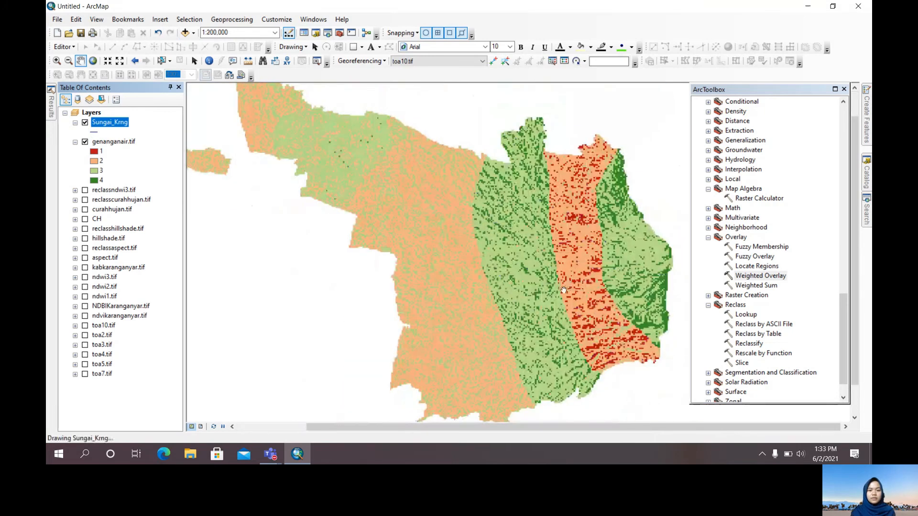
left_click_drag(517, 285, 551, 284)
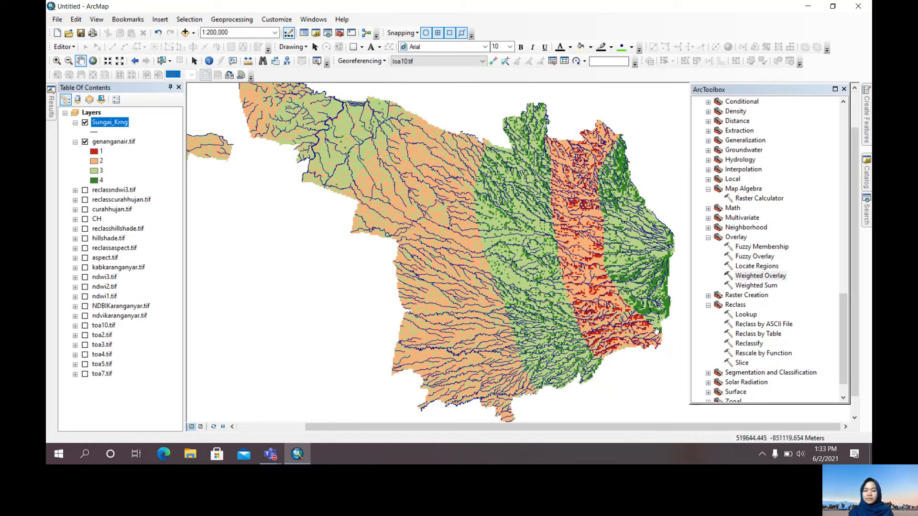
scroll(649, 304, "up", 1)
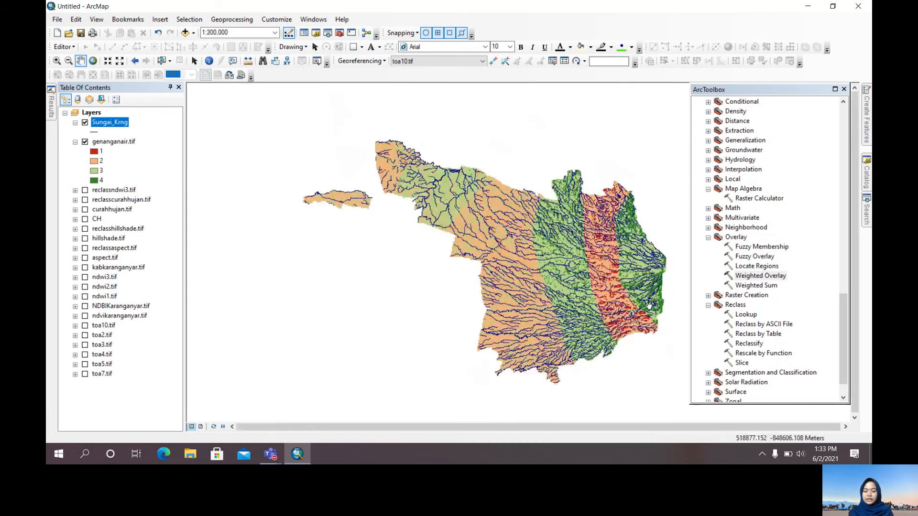
scroll(645, 307, "down", 1)
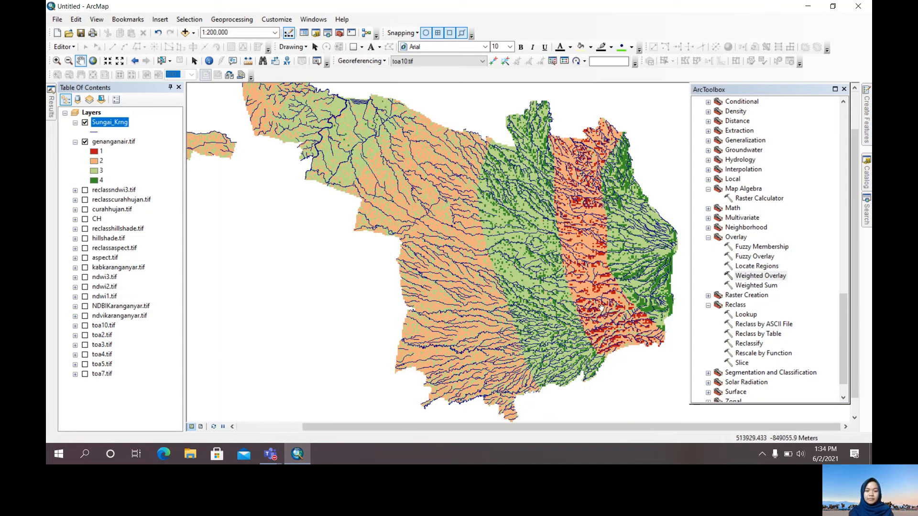
scroll(601, 309, "down", 1)
scroll(601, 309, "up", 1)
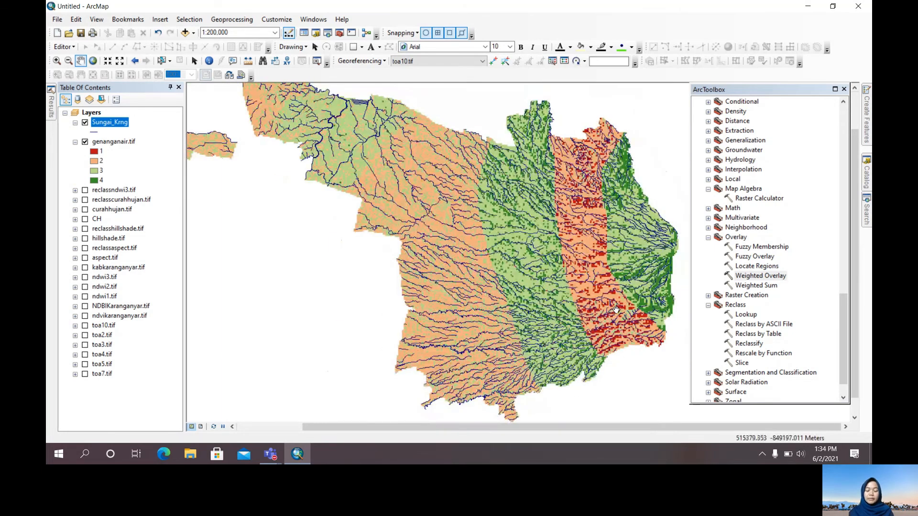
scroll(603, 319, "down", 1)
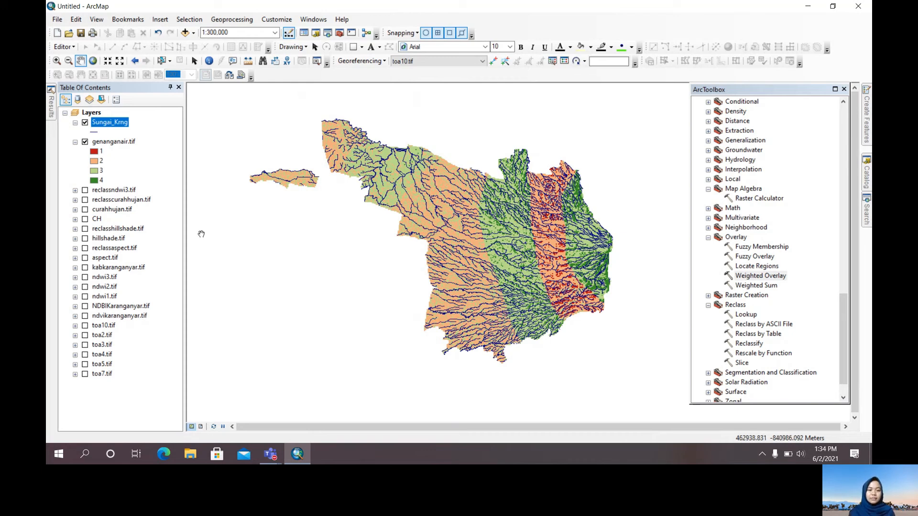
Collapse and hide the genanganair.tif and Sungai_Krng layers
left_click(75, 142)
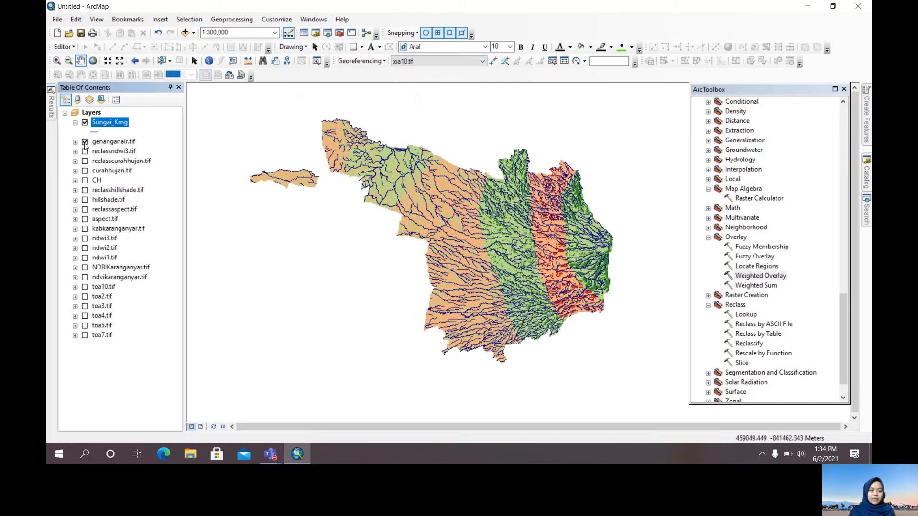
left_click(85, 142)
left_click(84, 123)
left_click(75, 123)
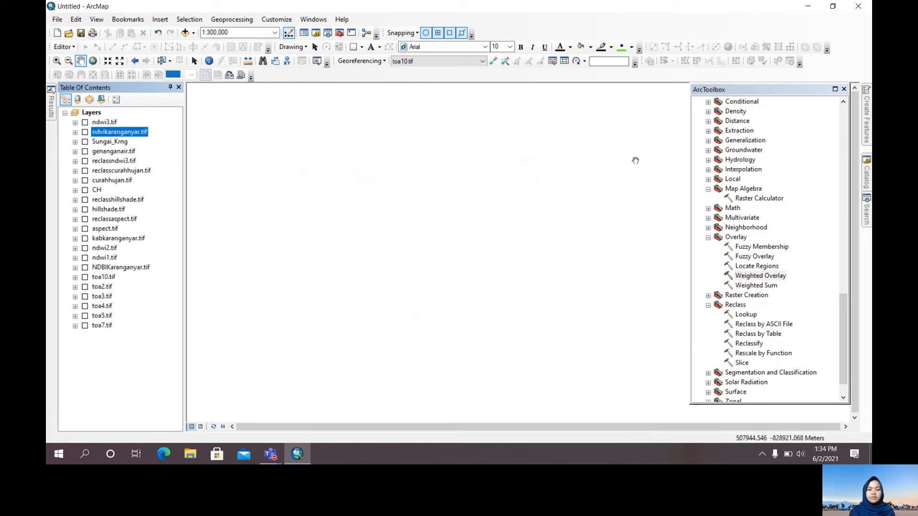
Begin a Raster Calculator expression with the numerator ("ndvikaranganyar.tif" - "ndwi3.tif")
scroll(762, 281, "down", 1)
scroll(752, 254, "up", 2)
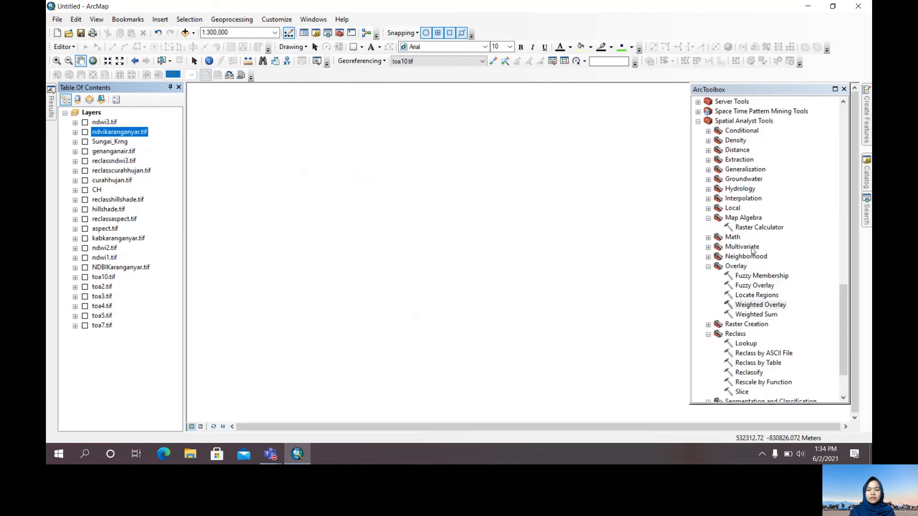
double_click(758, 228)
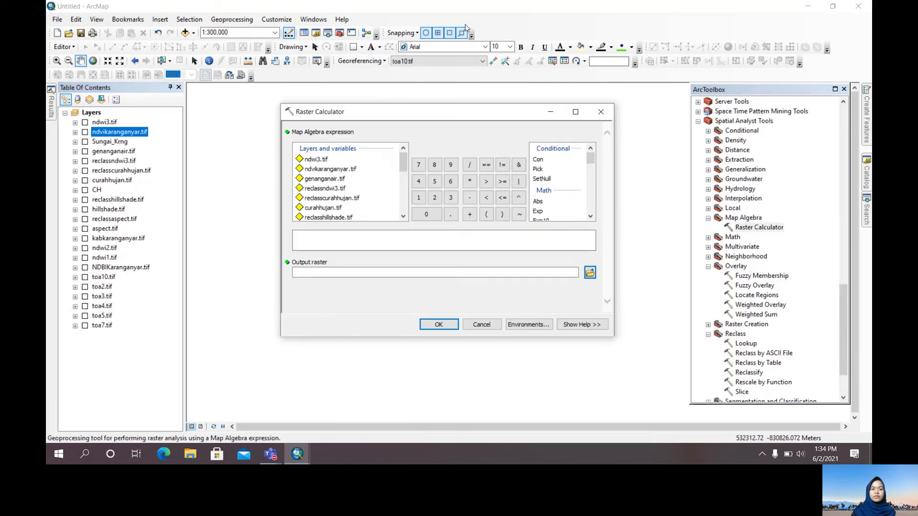
left_click(353, 234)
left_click(487, 214)
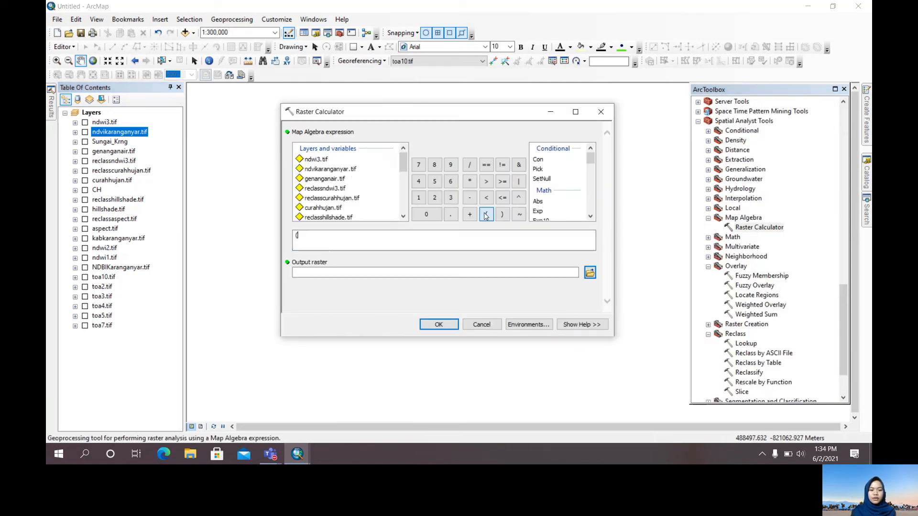
double_click(326, 170)
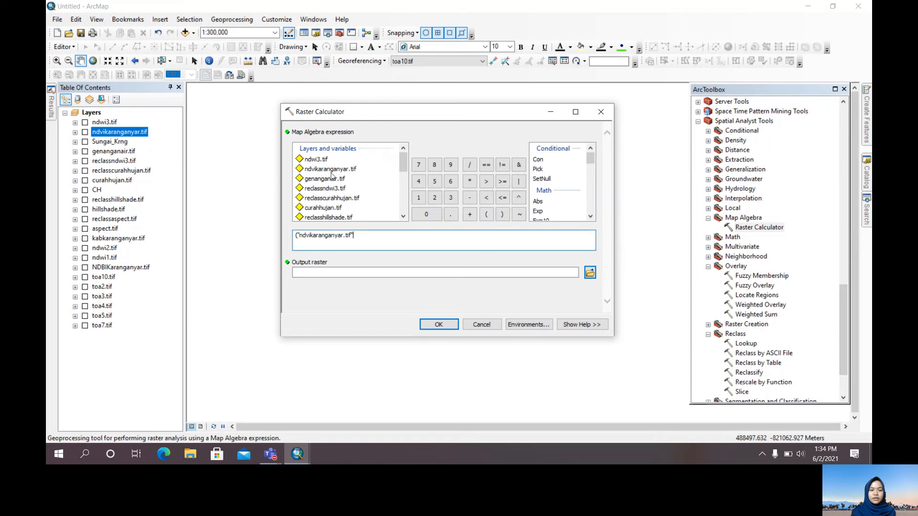
left_click(470, 198)
double_click(320, 160)
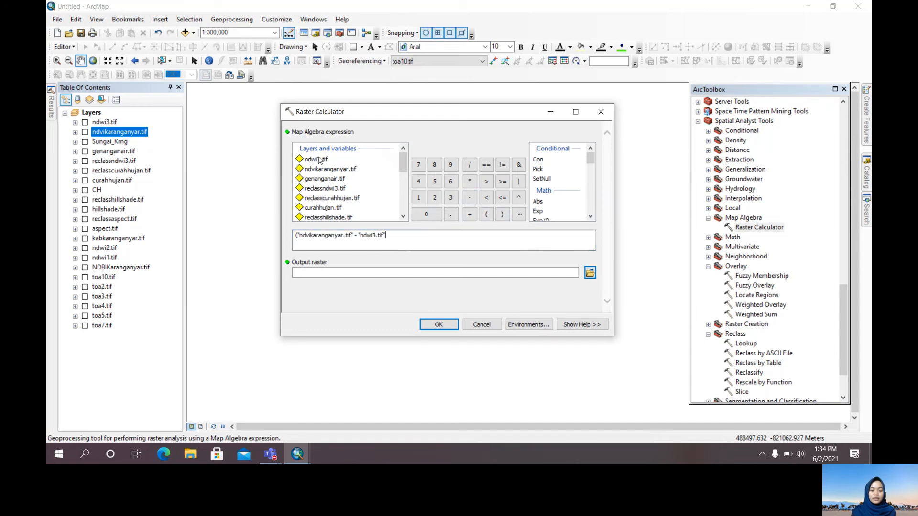
left_click(502, 214)
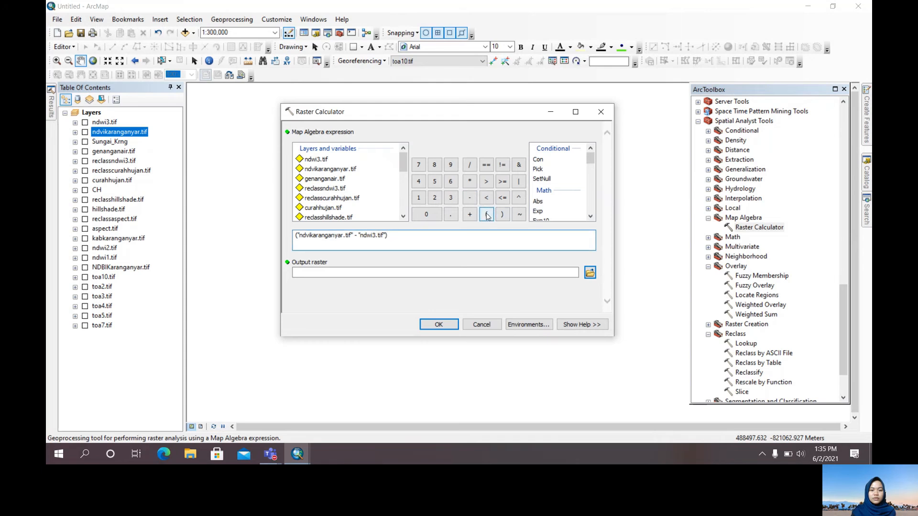
Complete the map algebra expression by dividing by ("ndvikaranganyar.tif" + "ndwi3.tif")
left_click(469, 165)
left_click(487, 214)
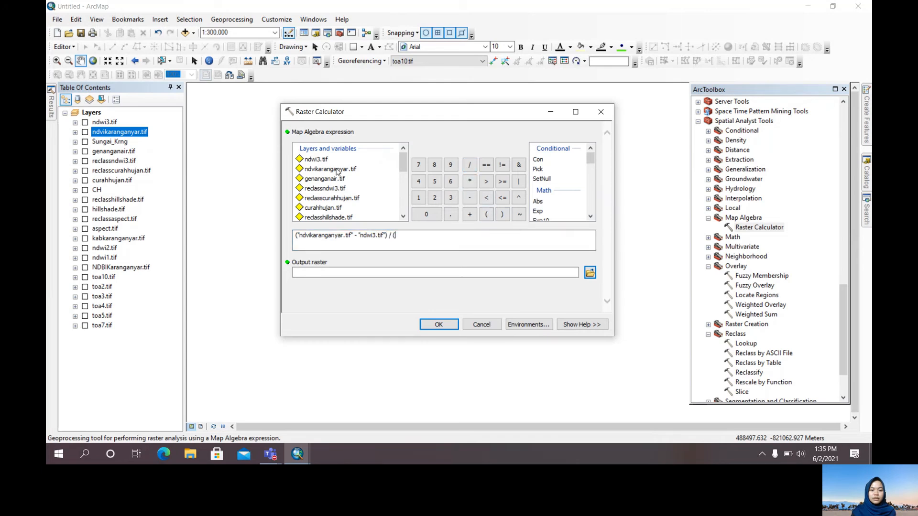
double_click(337, 169)
left_click(469, 199)
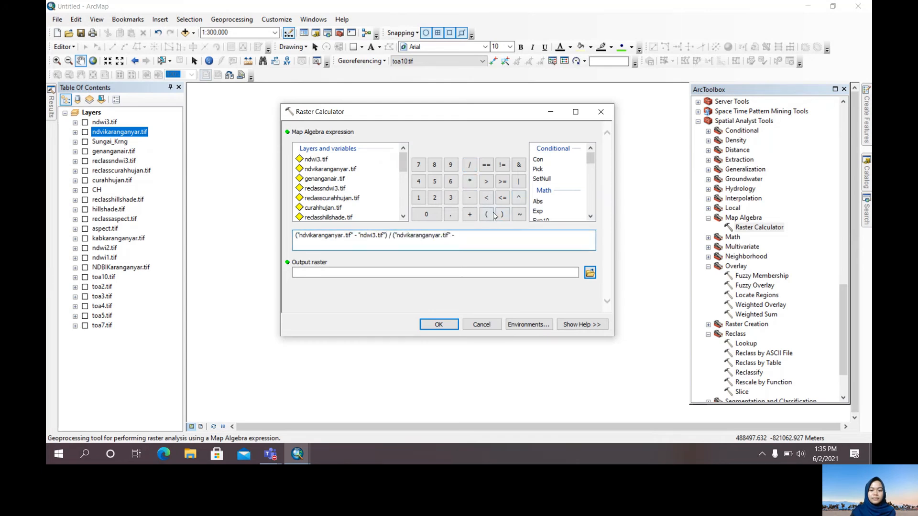
left_click(470, 214)
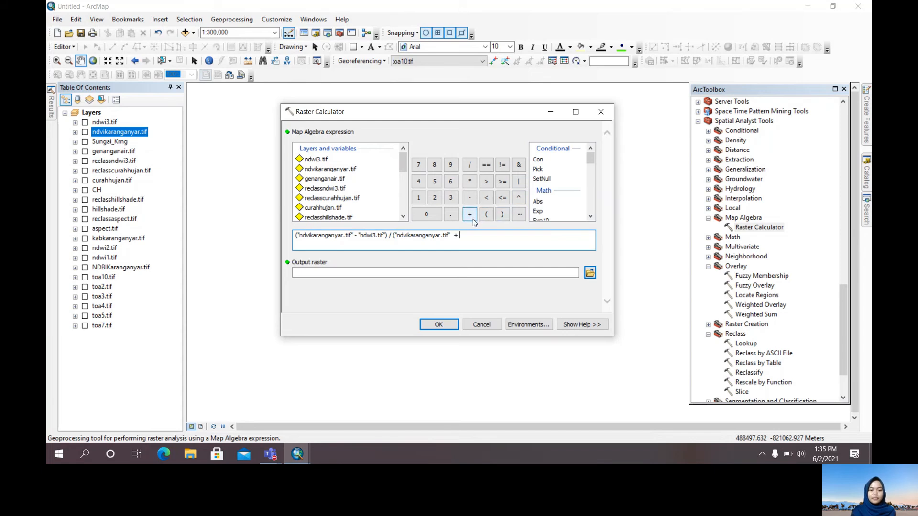
double_click(317, 163)
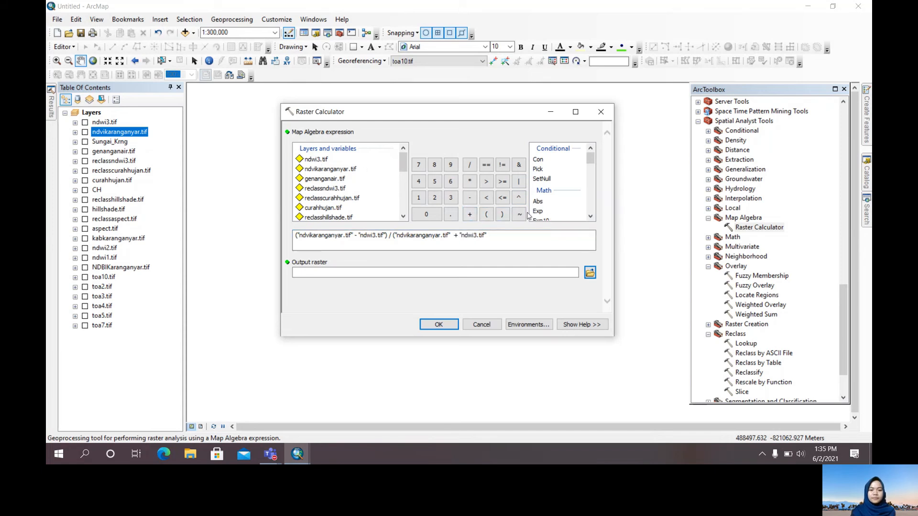
left_click(502, 215)
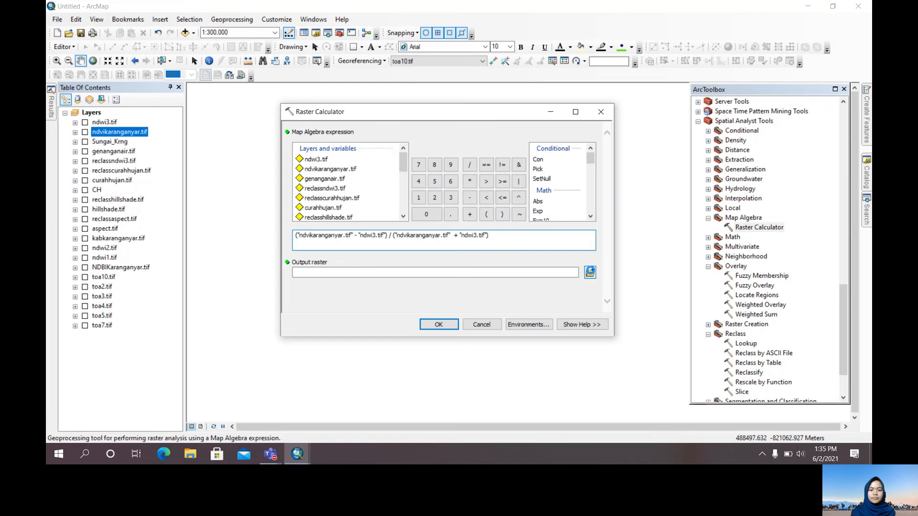
Create a folder named Kekeringan inside the Output folder for the output raster and open it
left_click(590, 272)
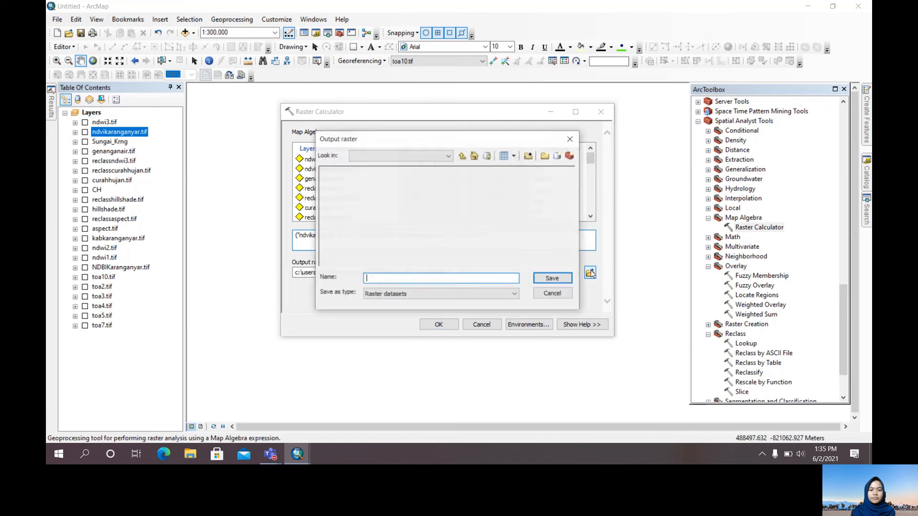
left_click(544, 156)
type("Kekeringan")
key("Return")
double_click(354, 172)
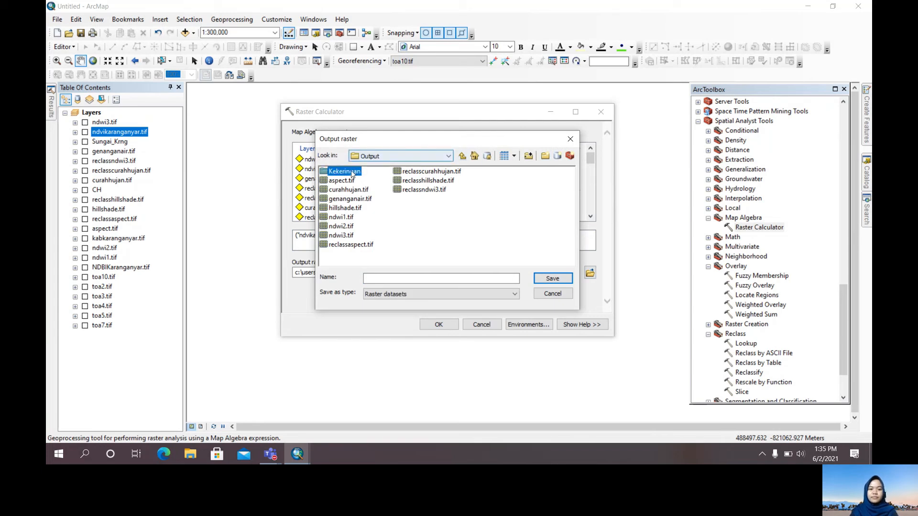
Name the output raster nddi.tif and run the raster calculation
left_click(393, 278)
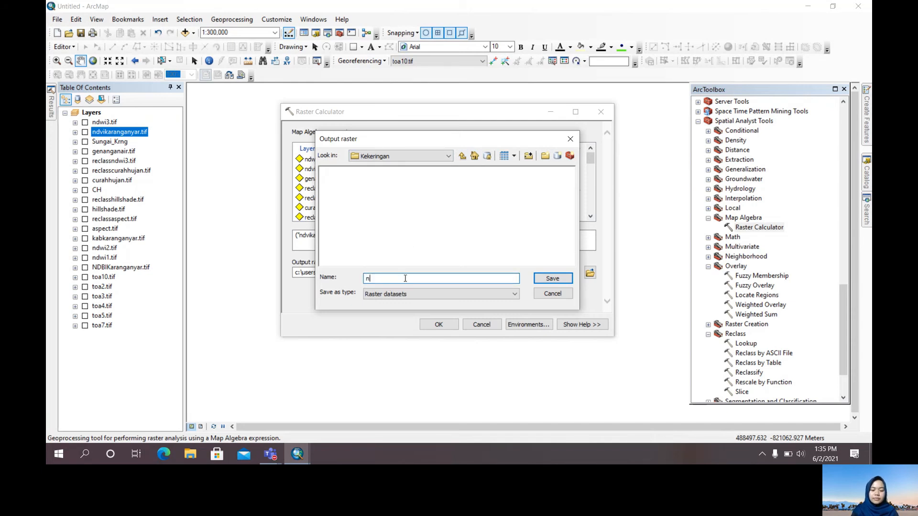
type("nddi.tif")
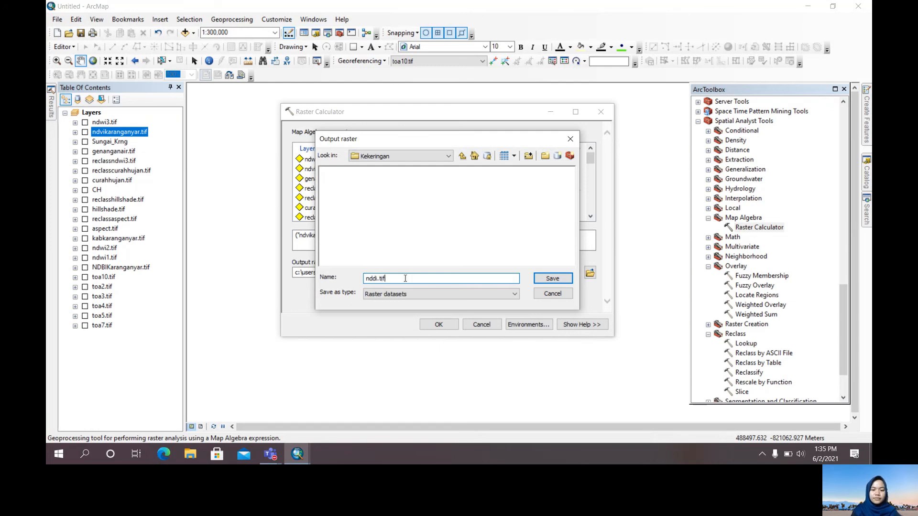
key("Return")
left_click(433, 323)
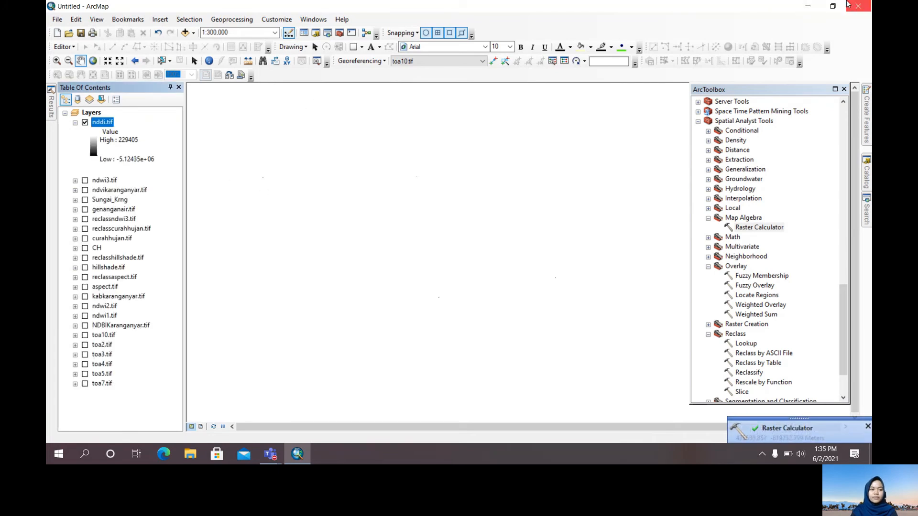
Apply the red-yellow-blue color ramp to the nddi.tif layer
double_click(93, 145)
left_click(145, 181)
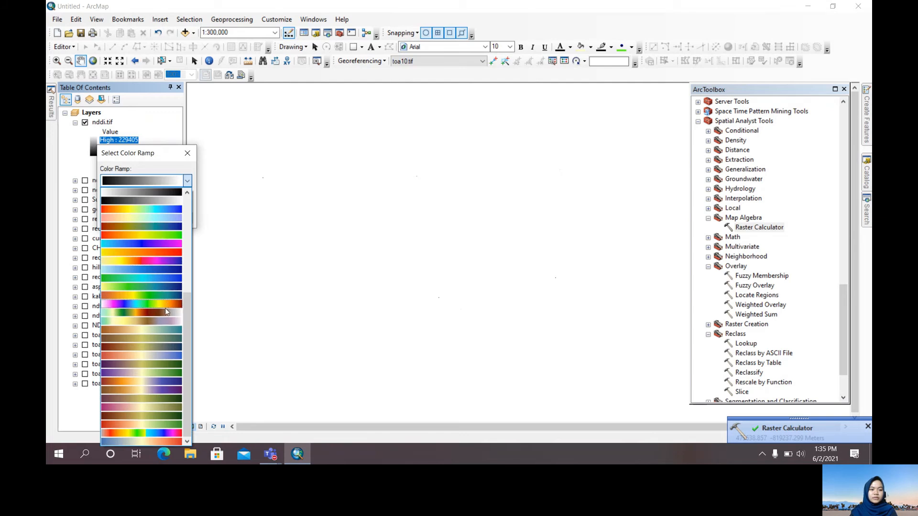
left_click(163, 210)
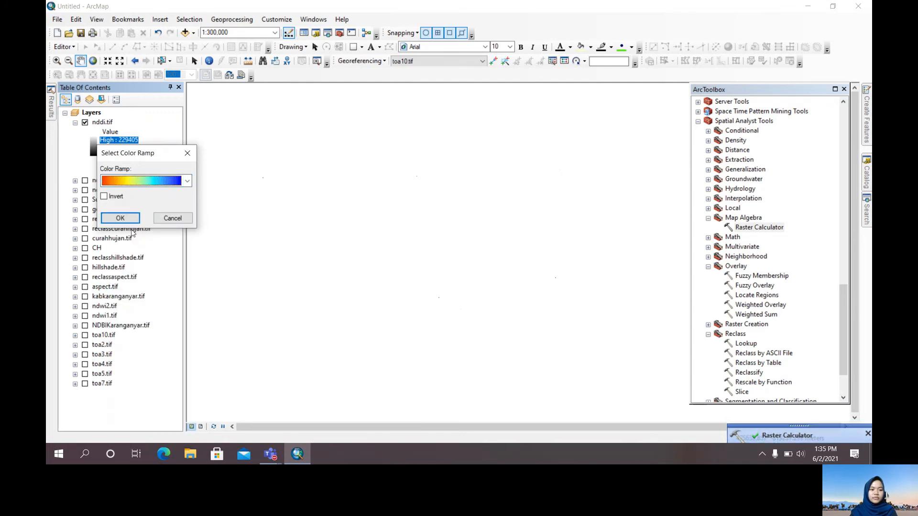
left_click(125, 218)
left_click_drag(438, 228, 448, 232)
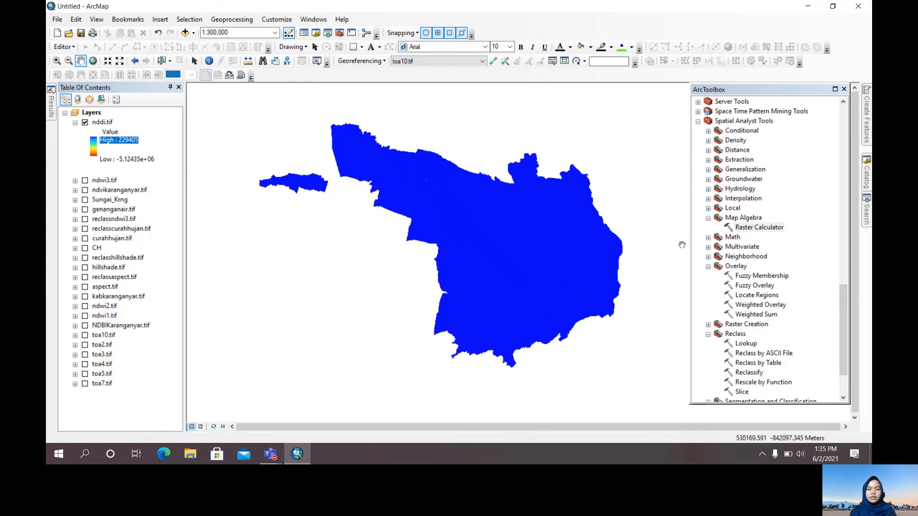
Open Raster Calculator again and add the rasters ddi.tif, band4.tif, band5.tif and band7.tif to the map
double_click(742, 230)
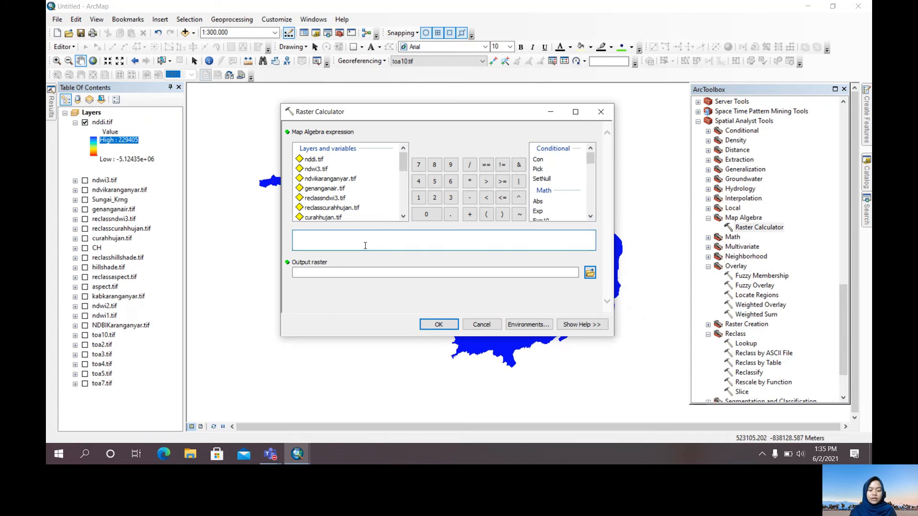
left_click(185, 32)
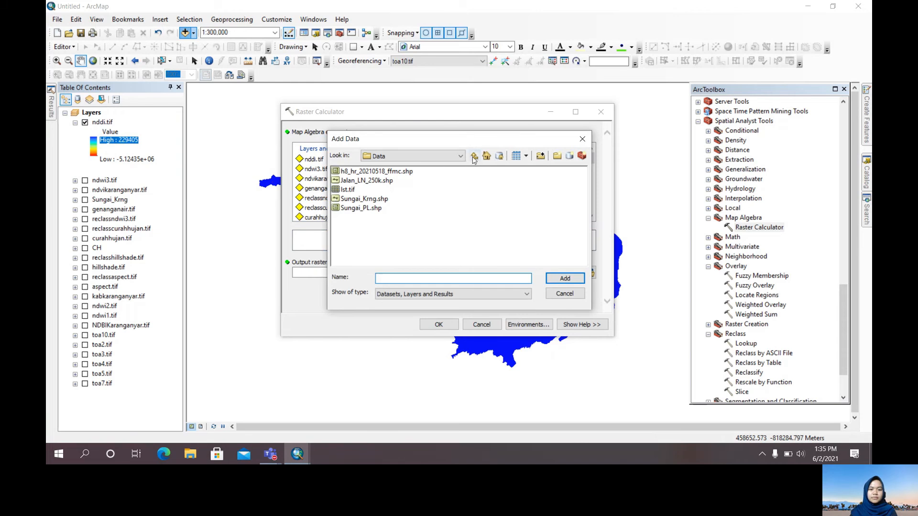
left_click(473, 157)
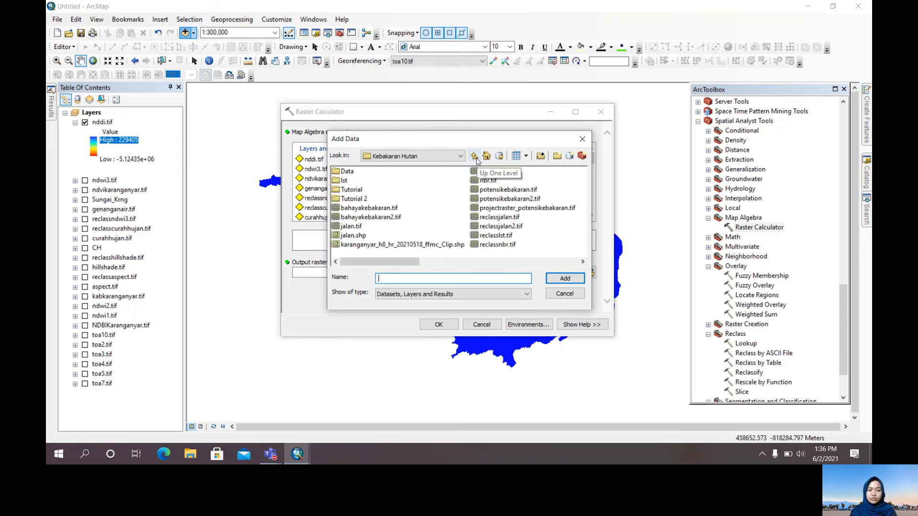
left_click(549, 274)
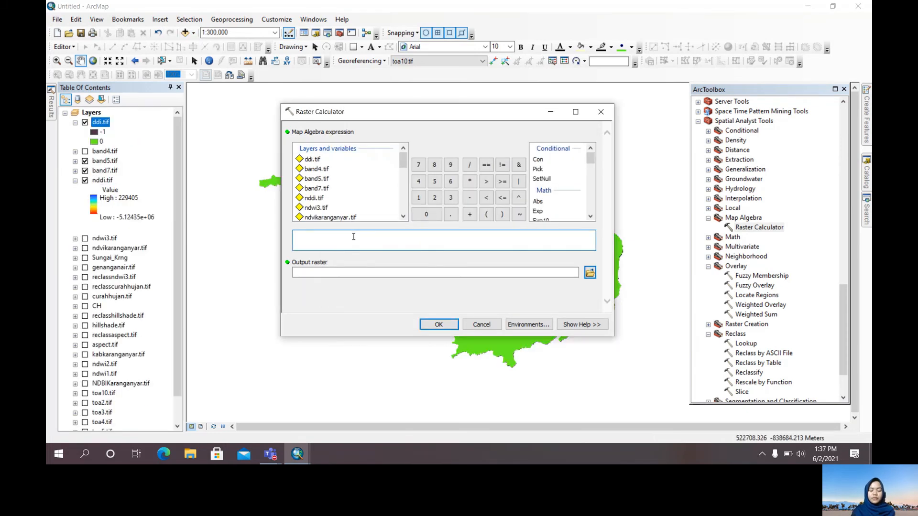
Begin the new map algebra expression with the term ("band5.tif" - "band4.tif")
left_click(369, 232)
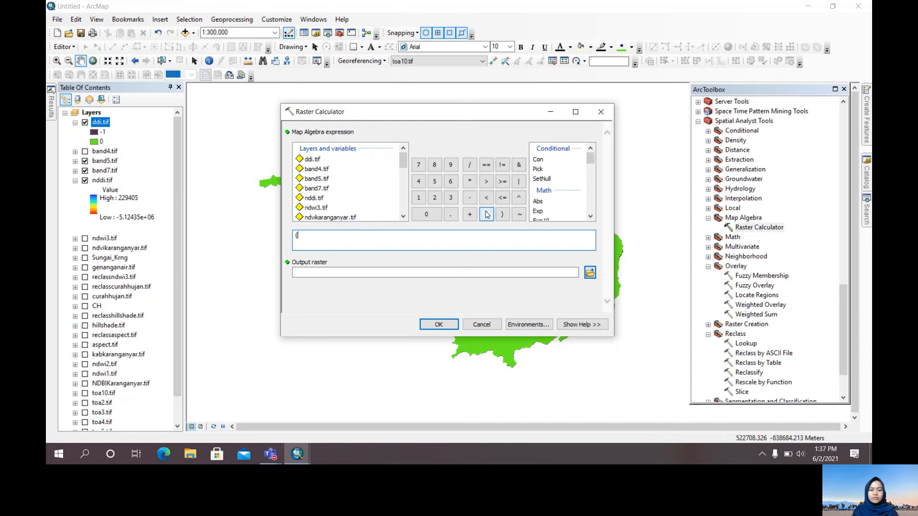
double_click(324, 179)
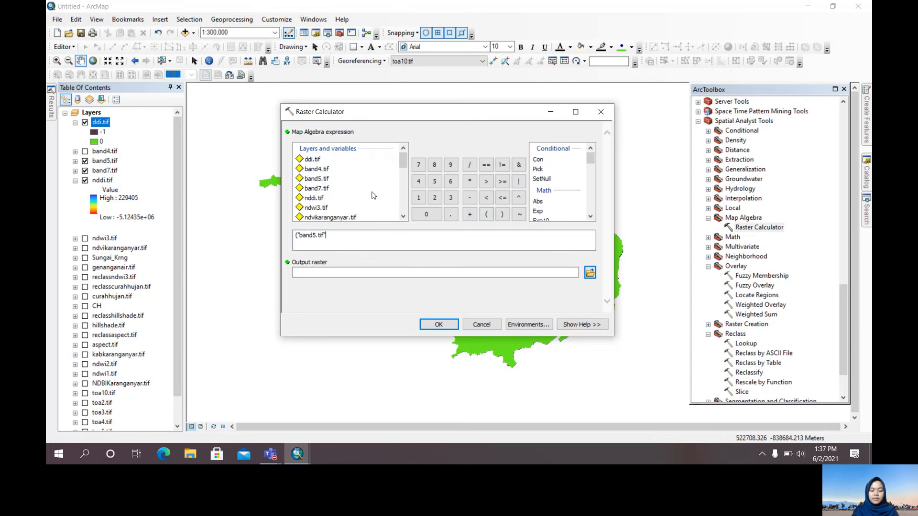
left_click(470, 197)
double_click(321, 169)
left_click(502, 214)
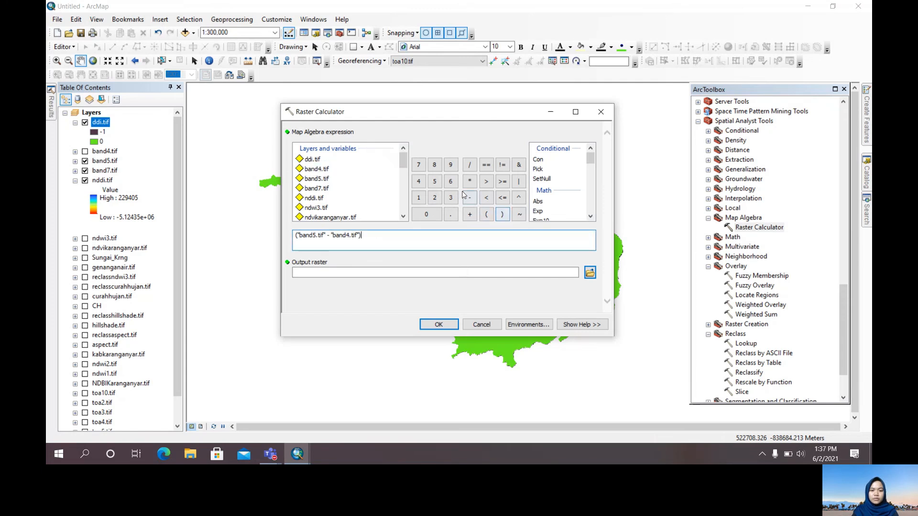
Complete the map algebra expression by subtracting the term ("band5.tif" - "band7.tif")
left_click(470, 198)
left_click(486, 214)
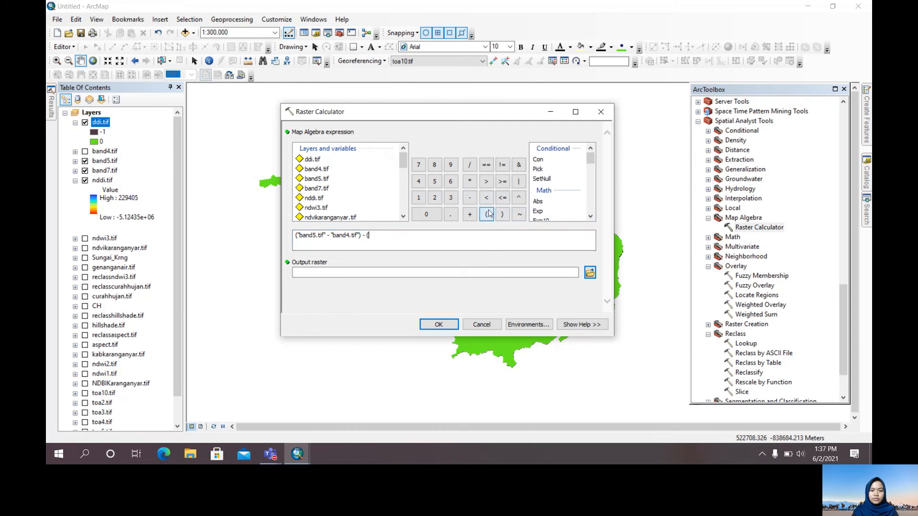
double_click(322, 180)
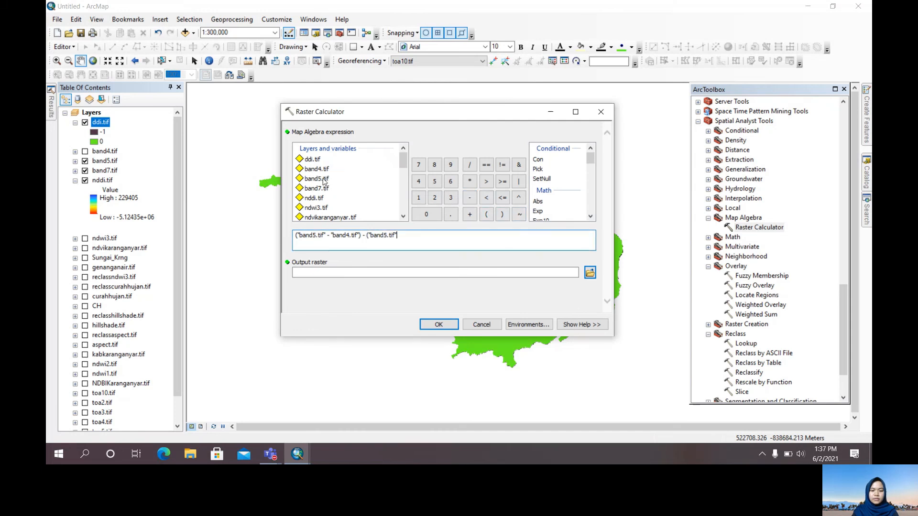
left_click(469, 197)
double_click(316, 188)
left_click(502, 215)
Name the output raster ddi2.tif in the Kekeringan folder and run the raster calculation
left_click(588, 273)
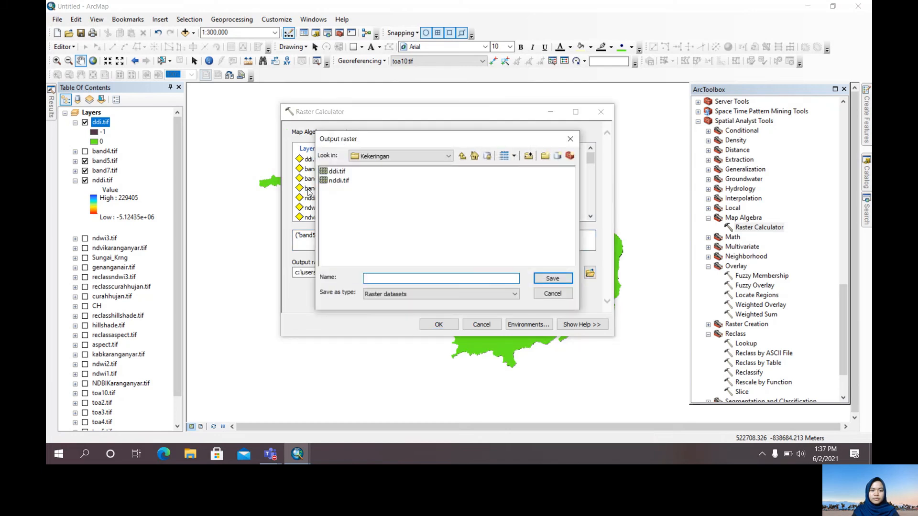
left_click(339, 172)
left_click(375, 279)
type("2.tif")
key("Return")
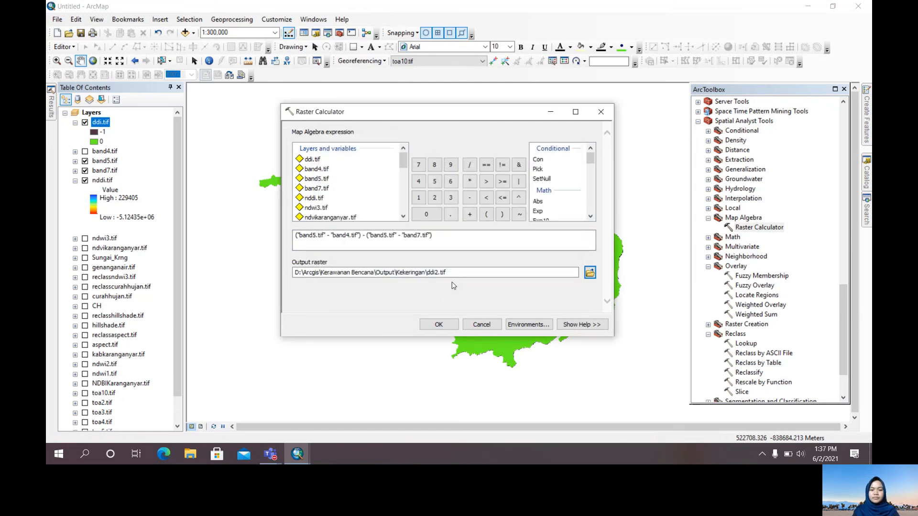
left_click(438, 325)
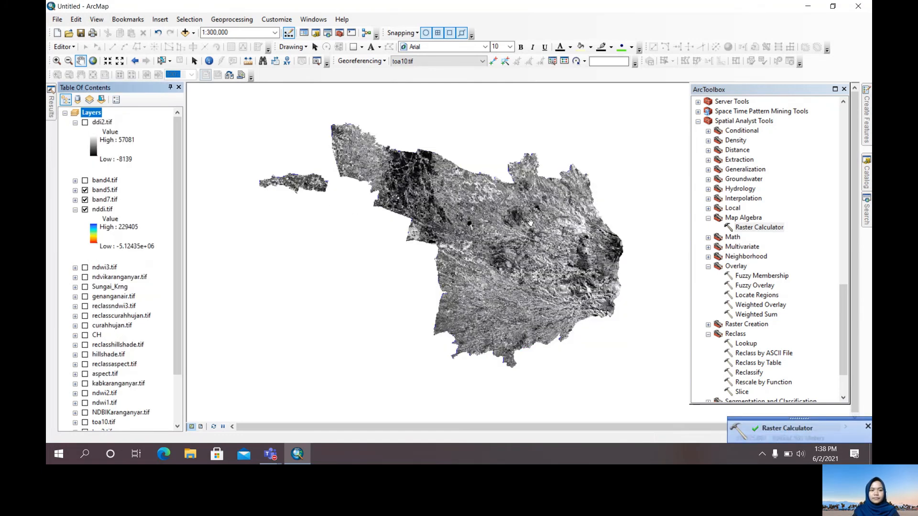
Show the ddi2.tif layer on the map and hide band5.tif, band7.tif and nddi.tif
left_click(85, 123)
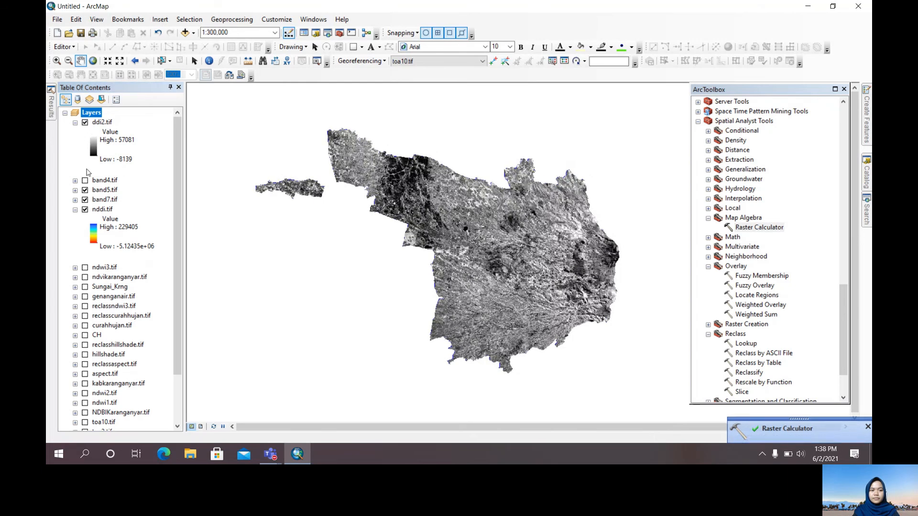
left_click(86, 190)
left_click(85, 200)
left_click(85, 210)
left_click_drag(483, 213, 497, 212)
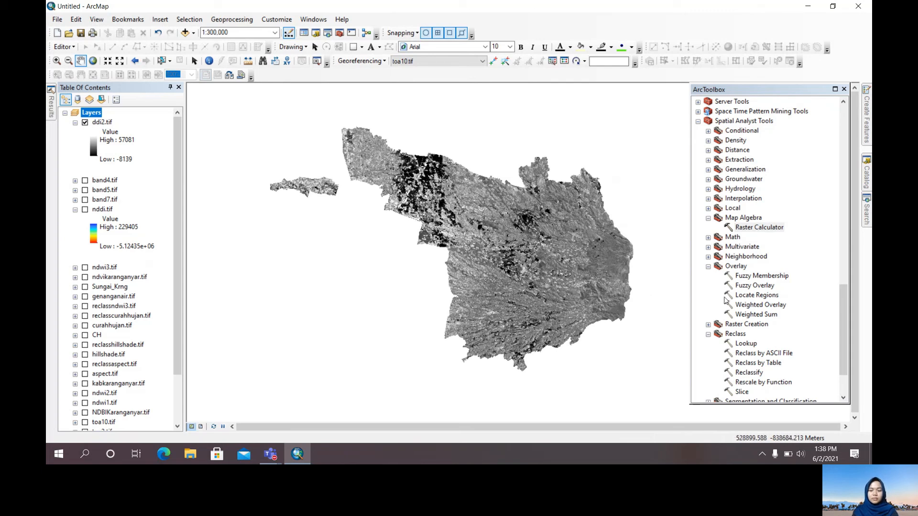
Open Raster Calculator again and add lst.tif from the Kebakaran Hutan folder to the map
double_click(760, 228)
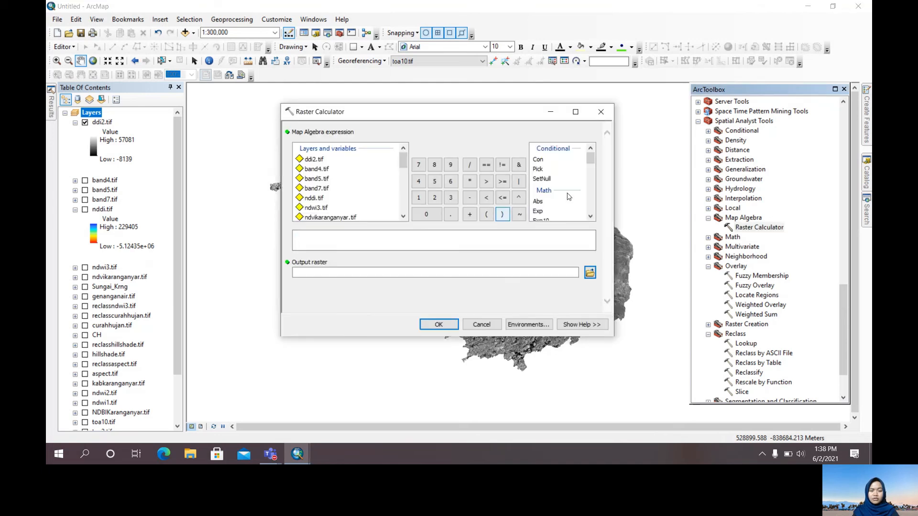
left_click_drag(371, 119, 396, 113)
left_click(184, 32)
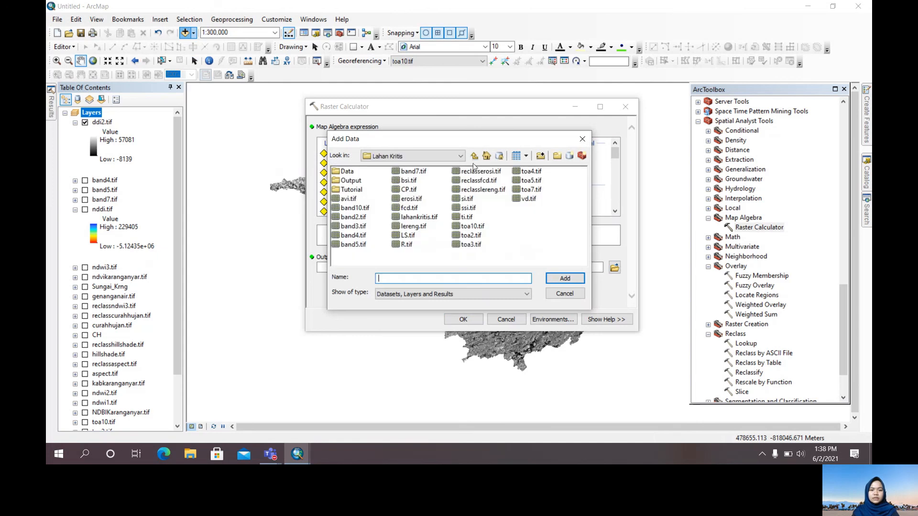
left_click(474, 156)
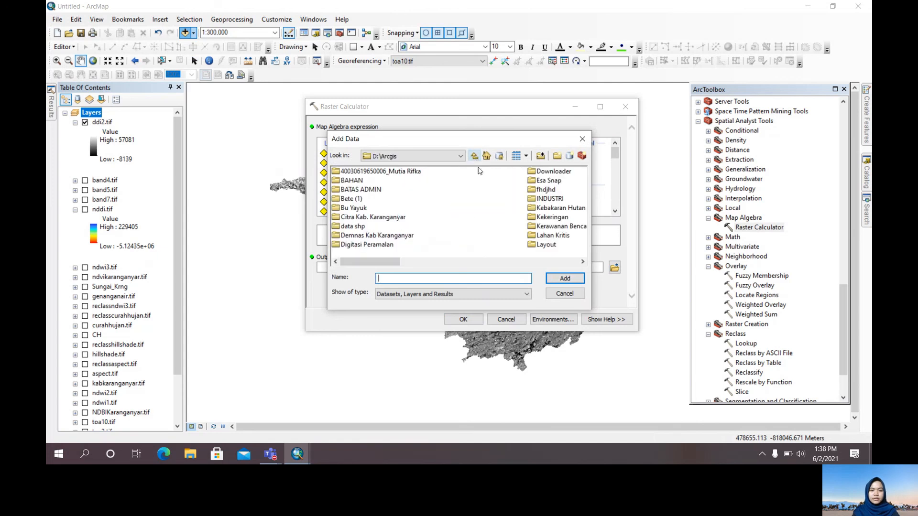
double_click(553, 208)
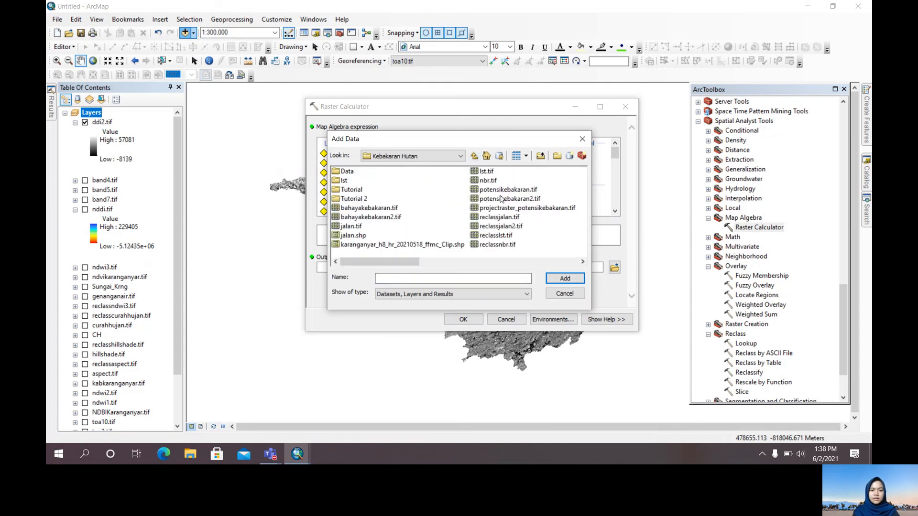
left_click(487, 171)
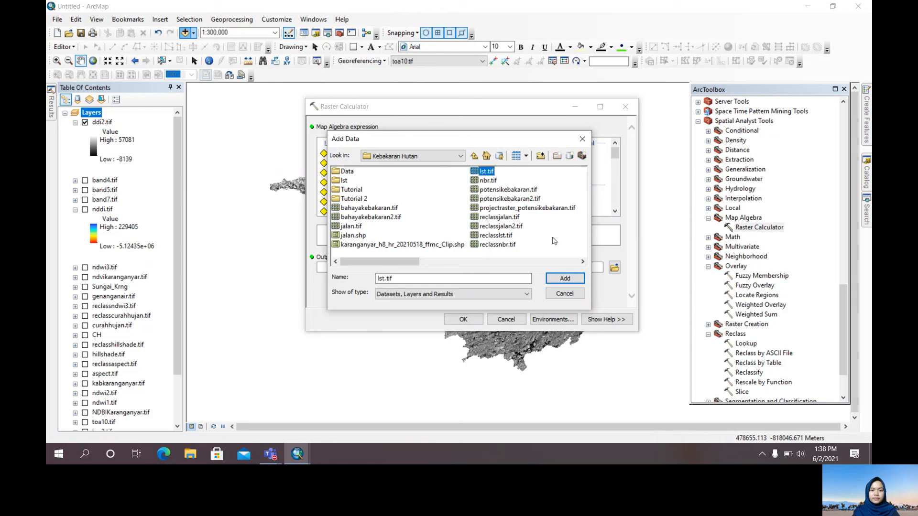
left_click(564, 278)
Begin the new map algebra expression with "lst.tif" / (2.5 * ((
double_click(336, 154)
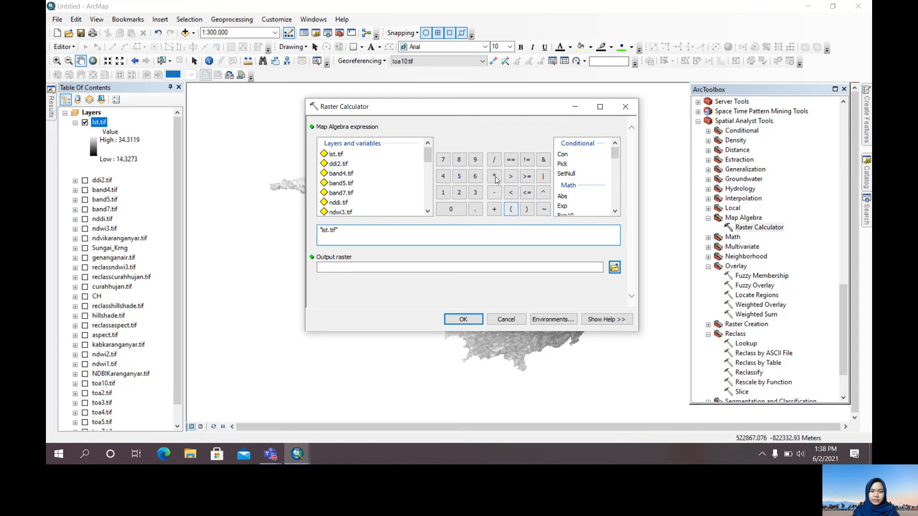
left_click(494, 160)
left_click(511, 209)
left_click(459, 193)
left_click(475, 209)
left_click(459, 177)
left_click(494, 177)
left_click(512, 210)
left_click(511, 209)
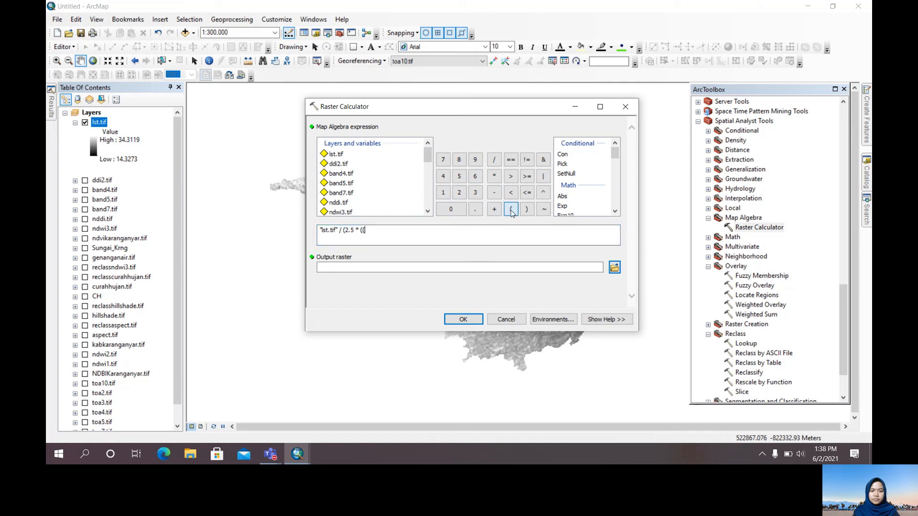
Extend the expression with the numerator "toa5.tif" - "toa4.tif" and close its parenthesis
scroll(348, 203, "down", 7)
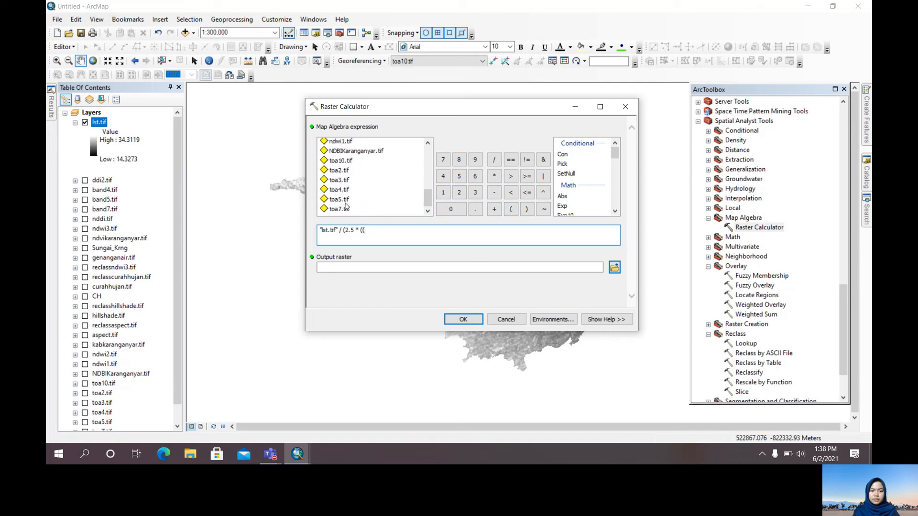
double_click(344, 201)
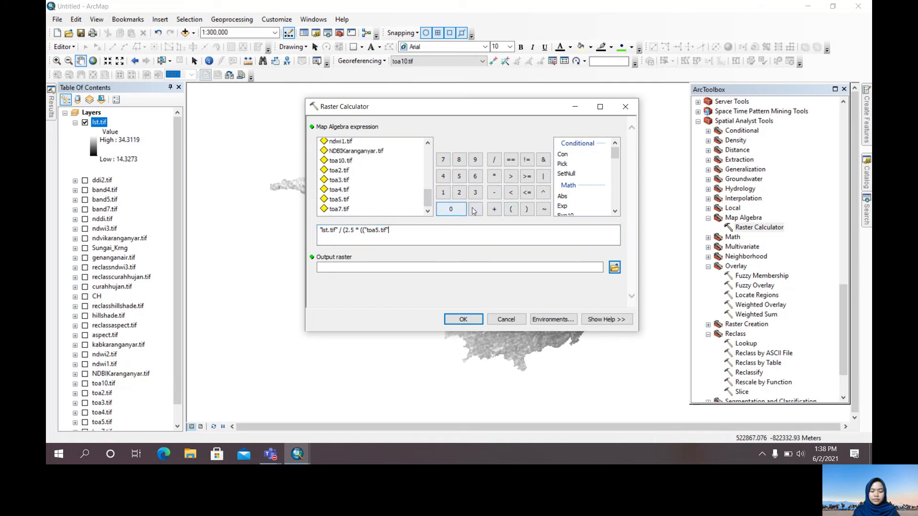
left_click(494, 193)
double_click(344, 191)
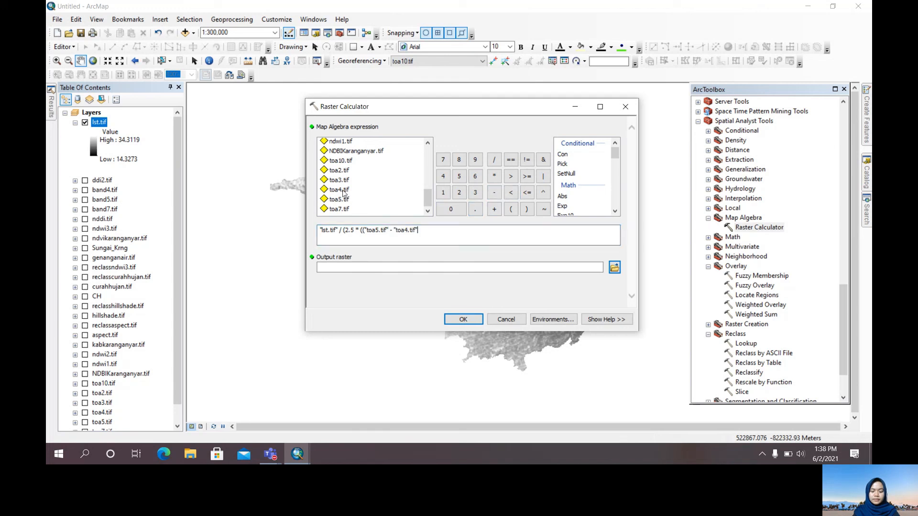
left_click(526, 209)
Add the start of the denominator, / ("toa5.tif" + 6 * "toa4.tif" -, to the expression
left_click(494, 159)
left_click(511, 210)
double_click(340, 199)
left_click(496, 208)
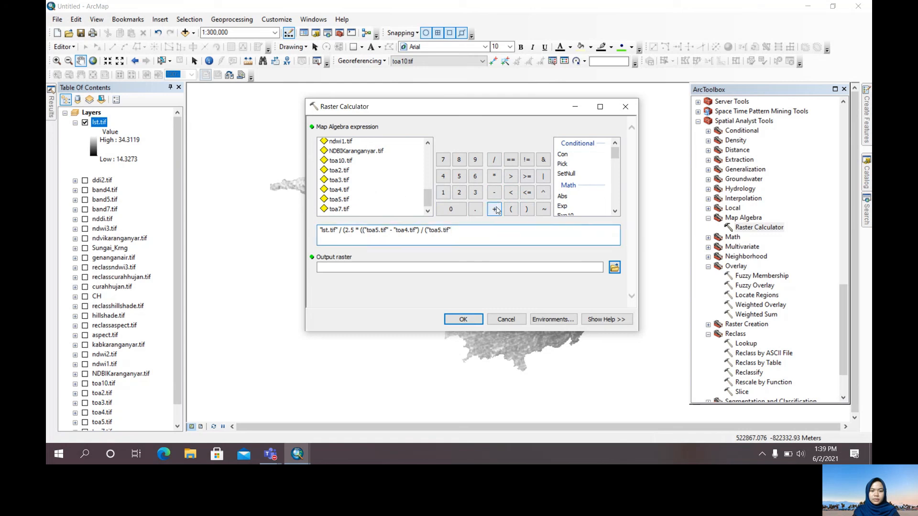
left_click(475, 176)
left_click(495, 176)
double_click(341, 190)
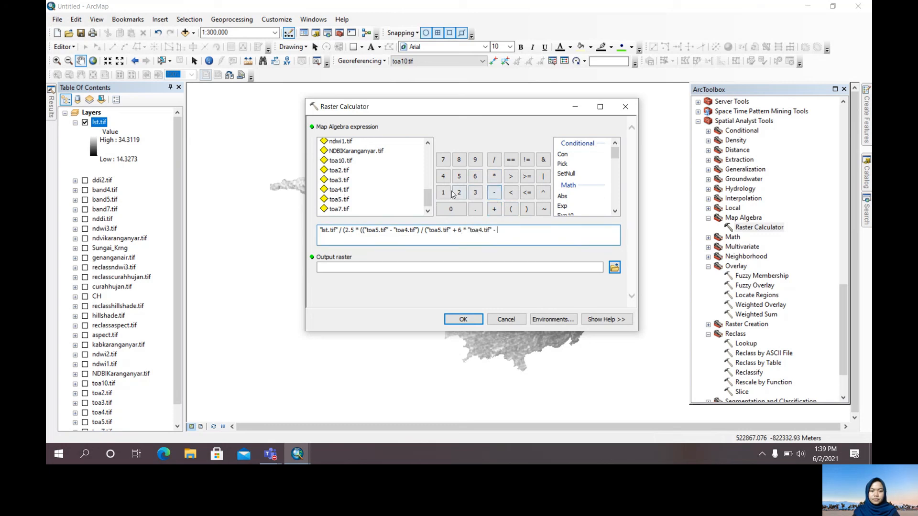
Finish the denominator with 7.5 * "toa2.tif" + 1 and close the three open parentheses
left_click(443, 160)
left_click(476, 209)
left_click(459, 177)
left_click(494, 176)
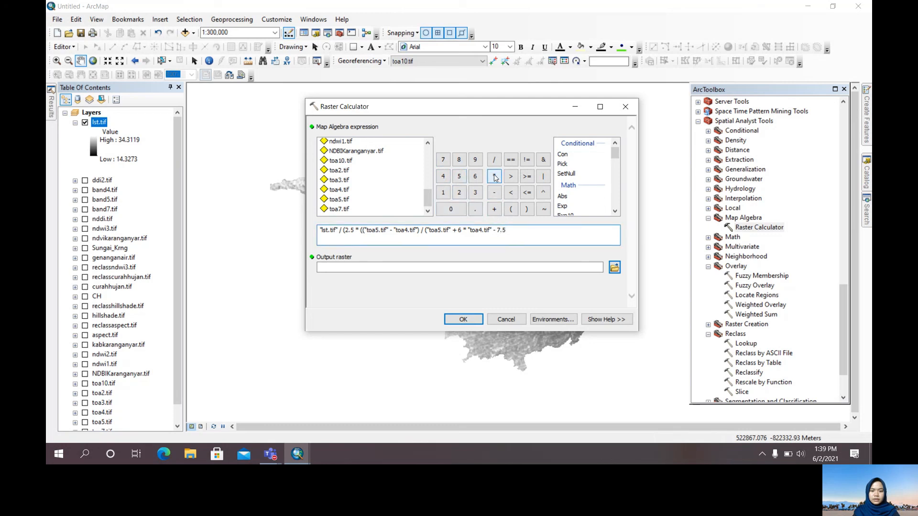
double_click(347, 172)
left_click(494, 210)
left_click(444, 193)
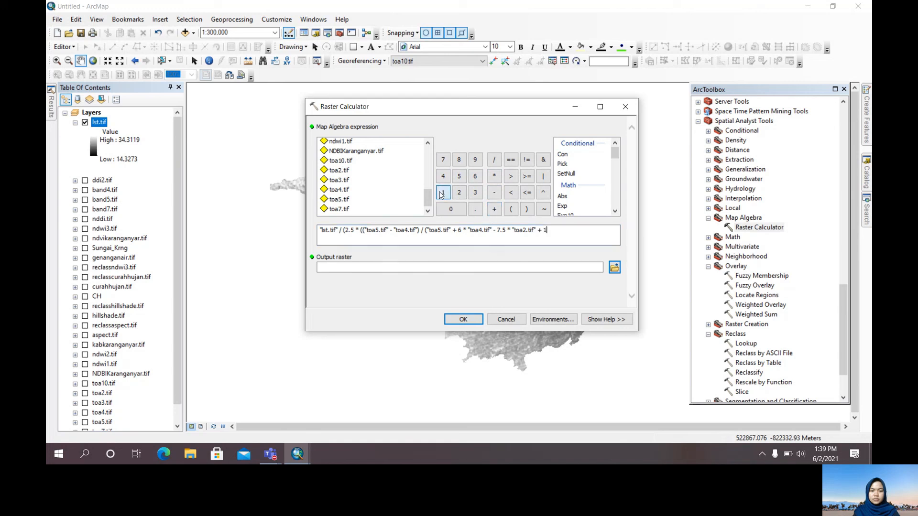
left_click(527, 211)
left_click(527, 210)
left_click(527, 211)
Name the output raster tvi.tif in the Kekeringan folder and run the raster calculation
left_click(615, 268)
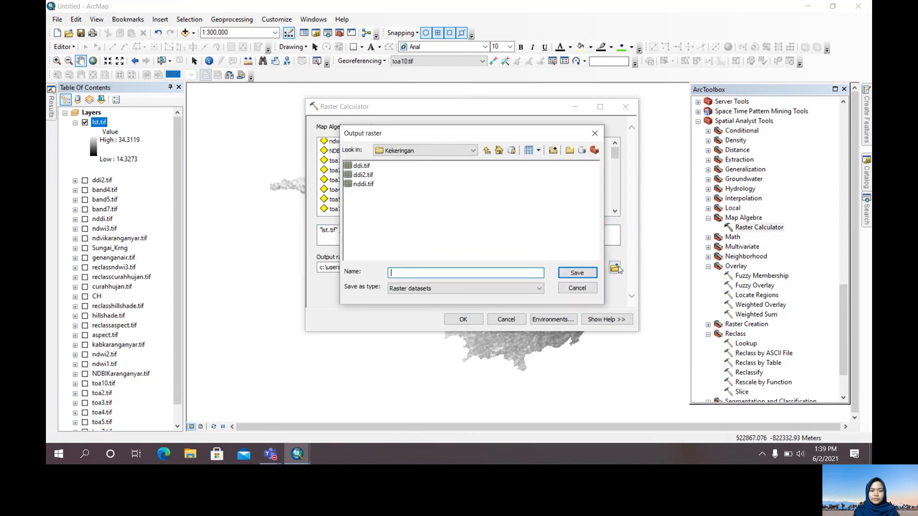
type("tvi.tif")
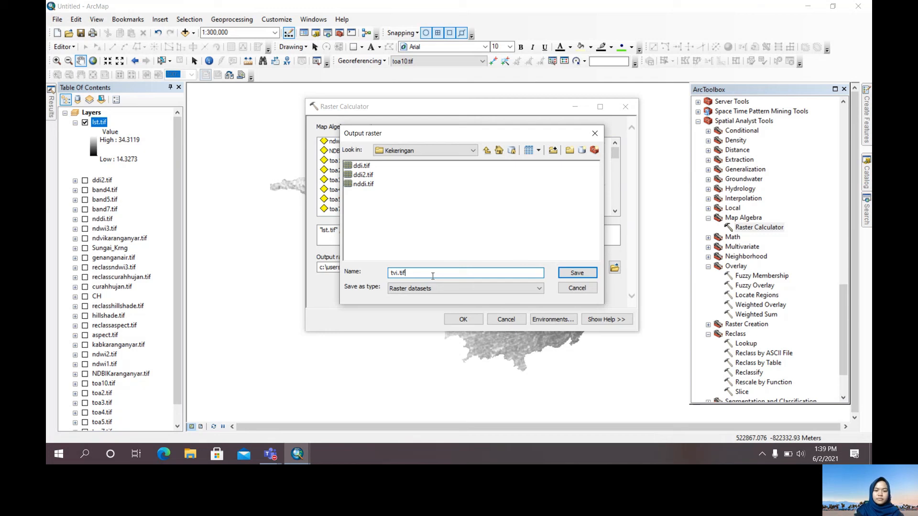
key("Return")
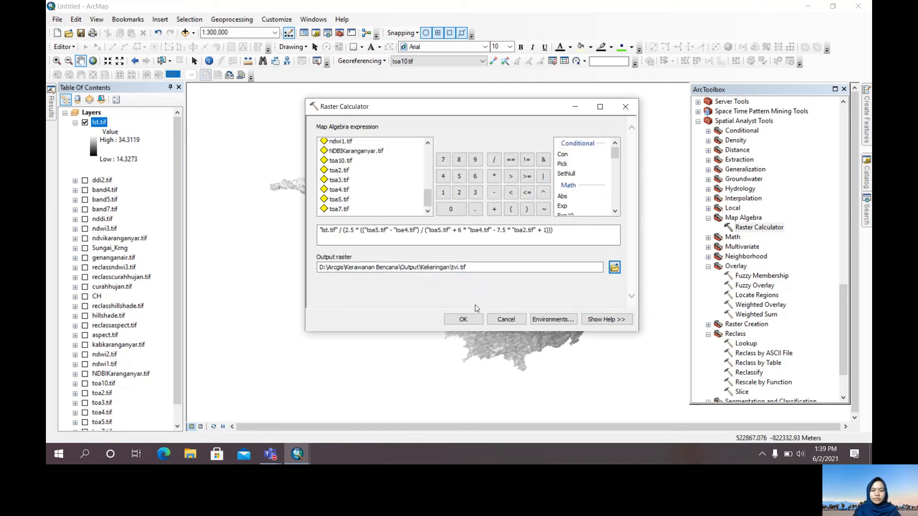
left_click(471, 319)
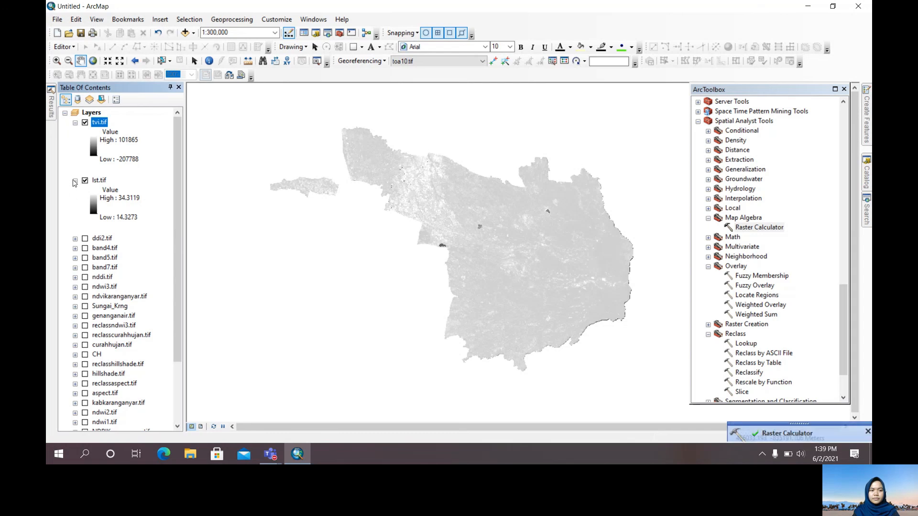
Collapse the legend of the lst.tif layer and hide the layer so only tvi.tif is displayed
left_click(75, 181)
left_click(85, 180)
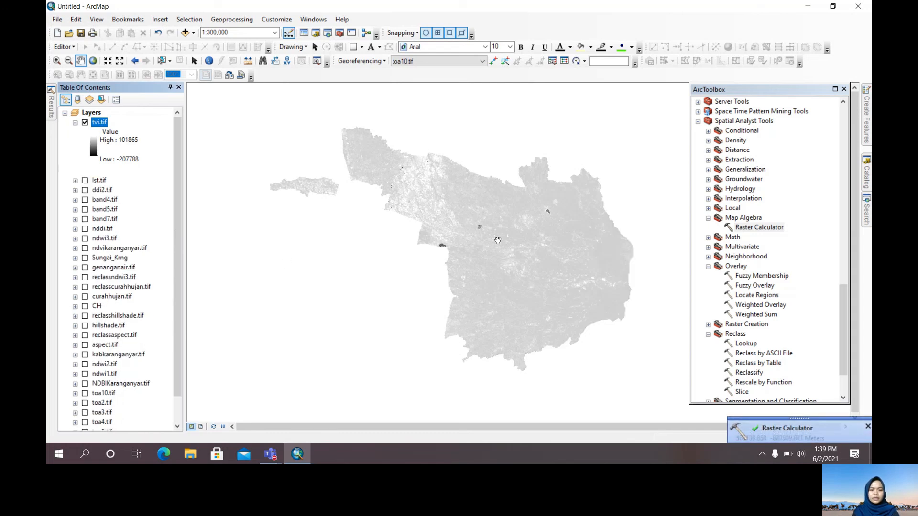
scroll(497, 241, "up", 2)
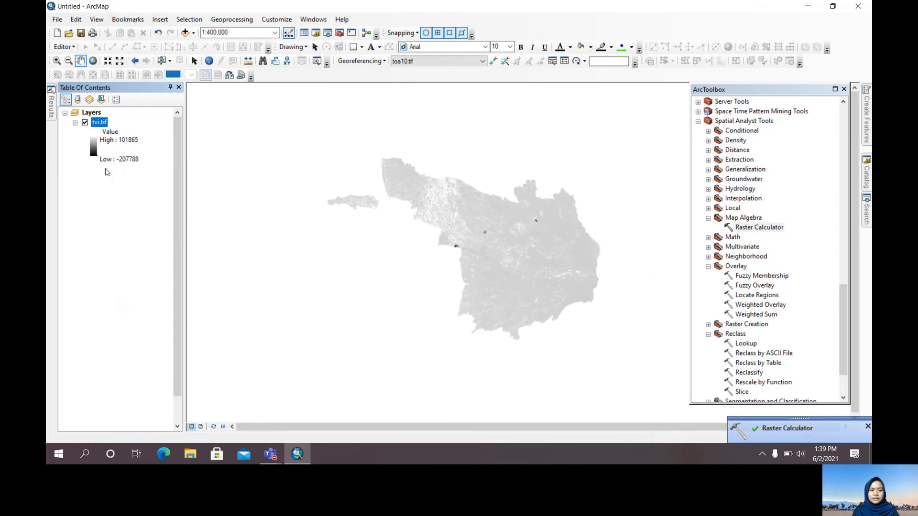
Symbolize the tvi.tif layer as classified with the light-yellow-to-brown color ramp
right_click(105, 125)
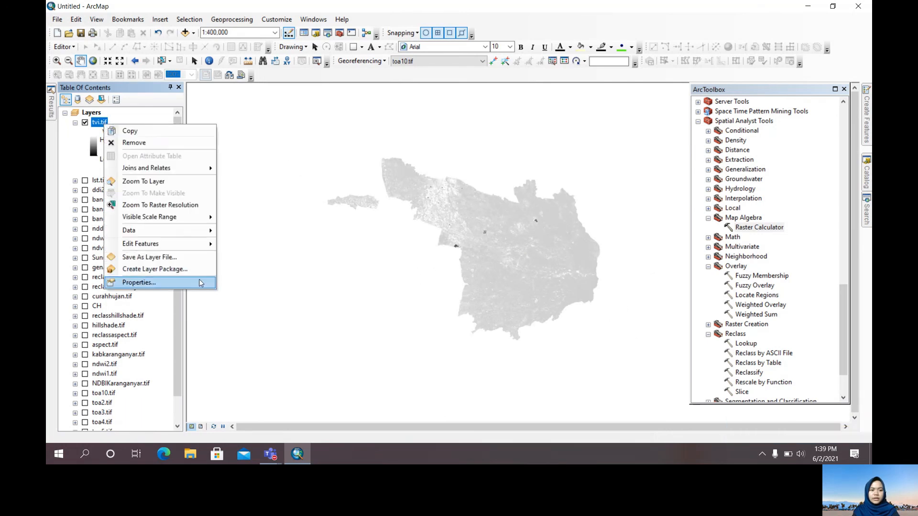
left_click(143, 282)
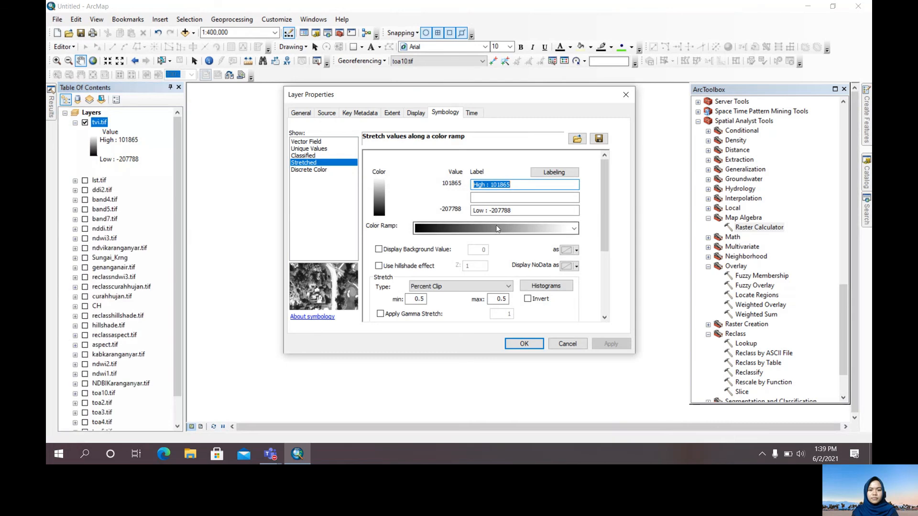
left_click(496, 228)
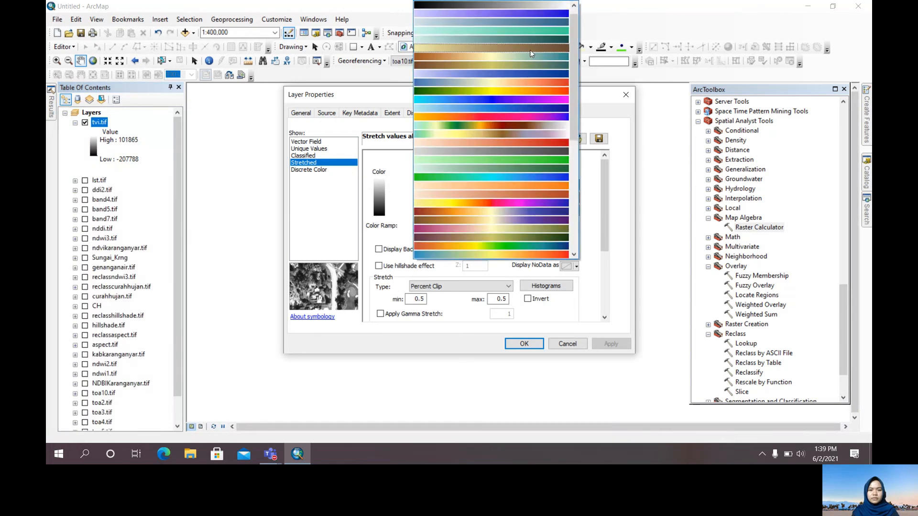
left_click(530, 48)
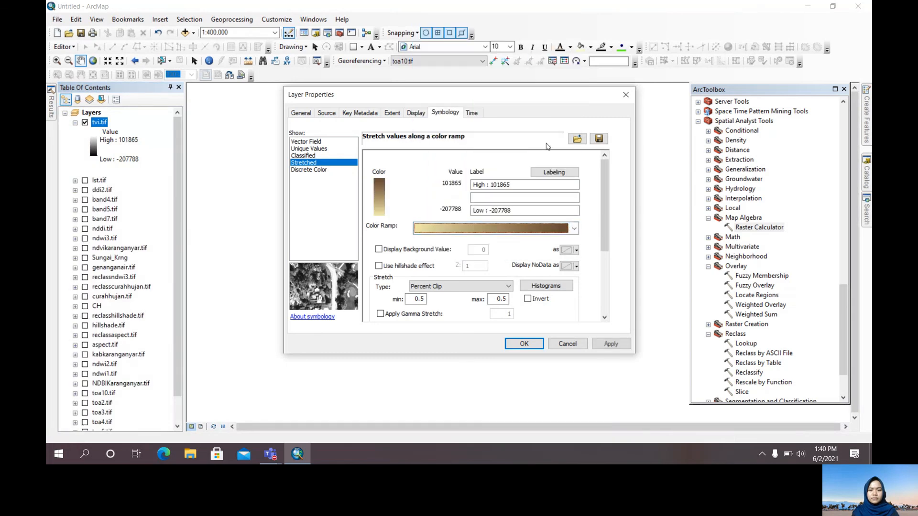
left_click(303, 156)
left_click(542, 210)
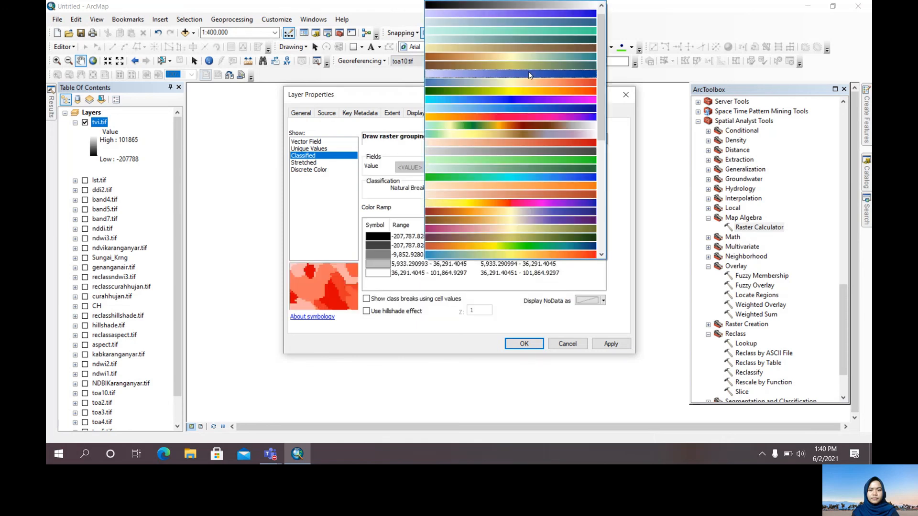
left_click(523, 49)
left_click(524, 344)
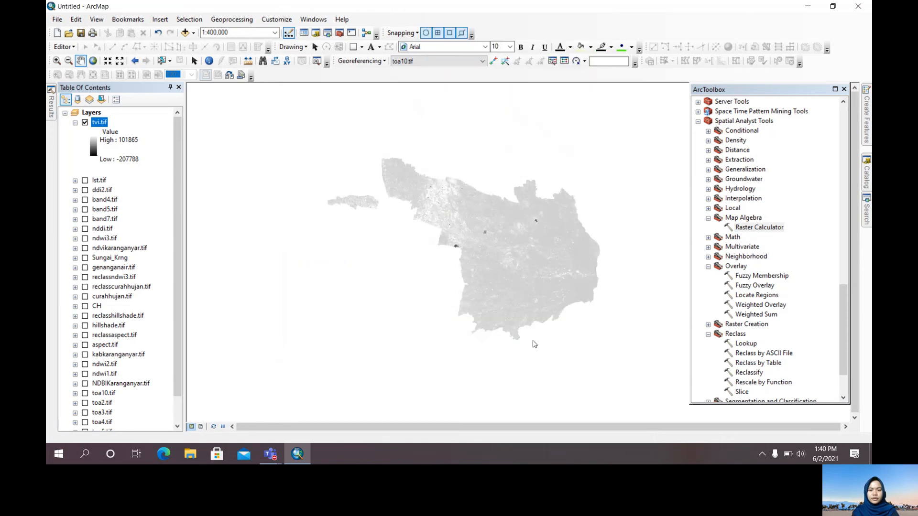
scroll(523, 260, "up", 3)
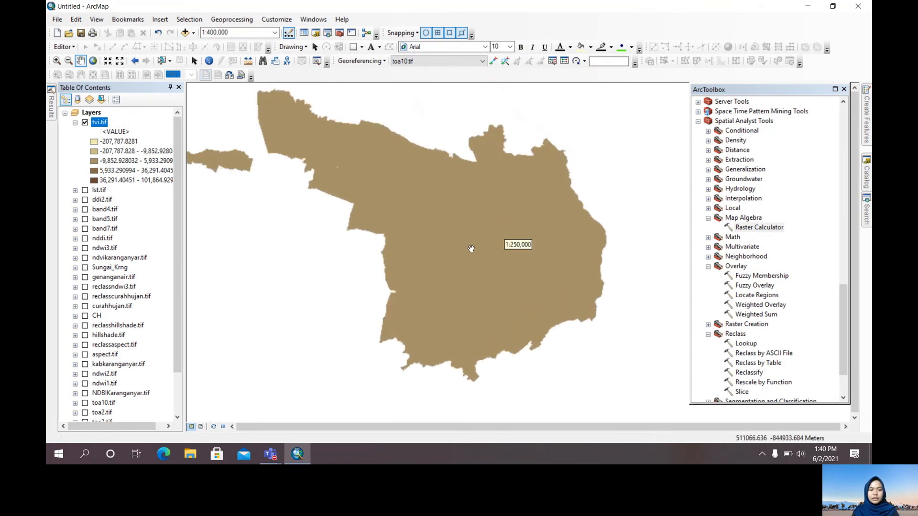
scroll(489, 256, "up", 1)
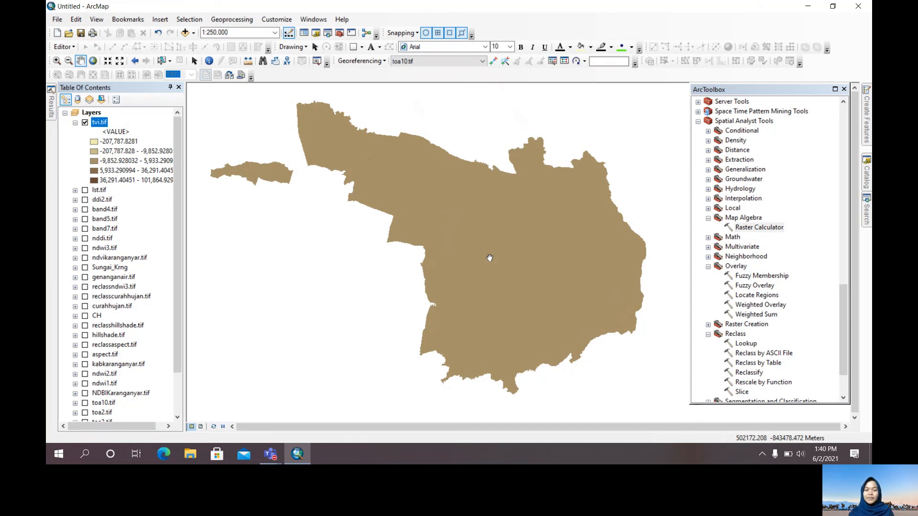
scroll(490, 259, "up", 2)
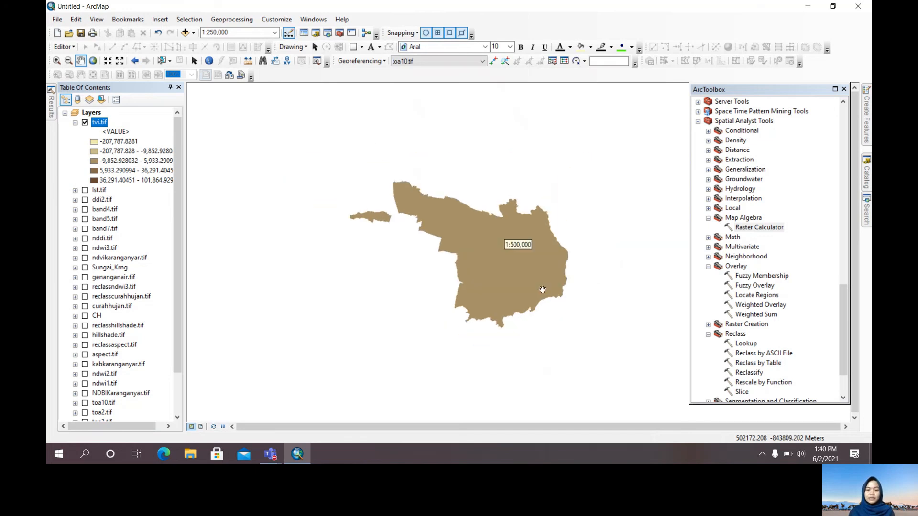
Switch to the Microsoft Teams meeting window for the General channel
left_click(275, 455)
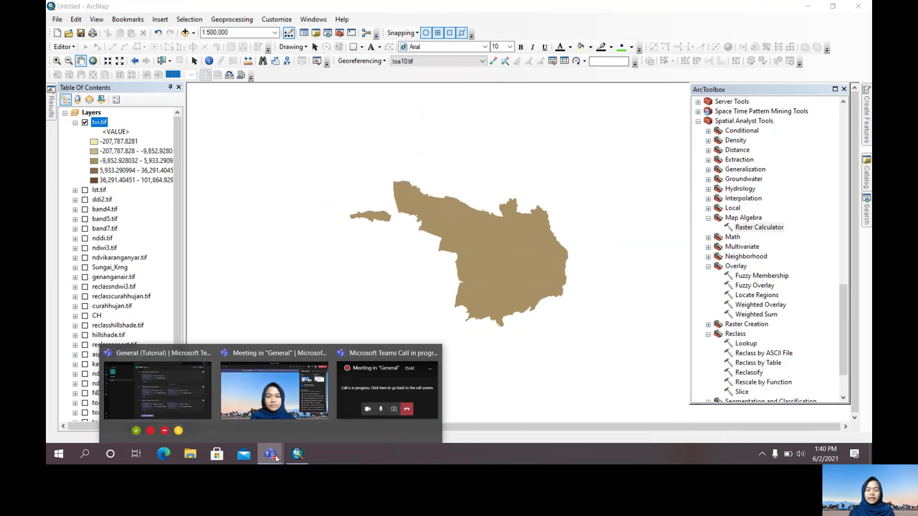
left_click(290, 416)
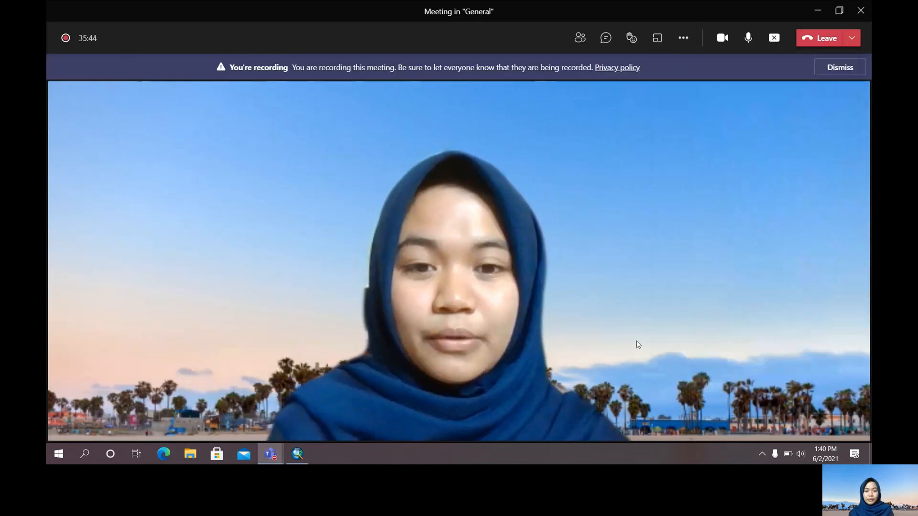